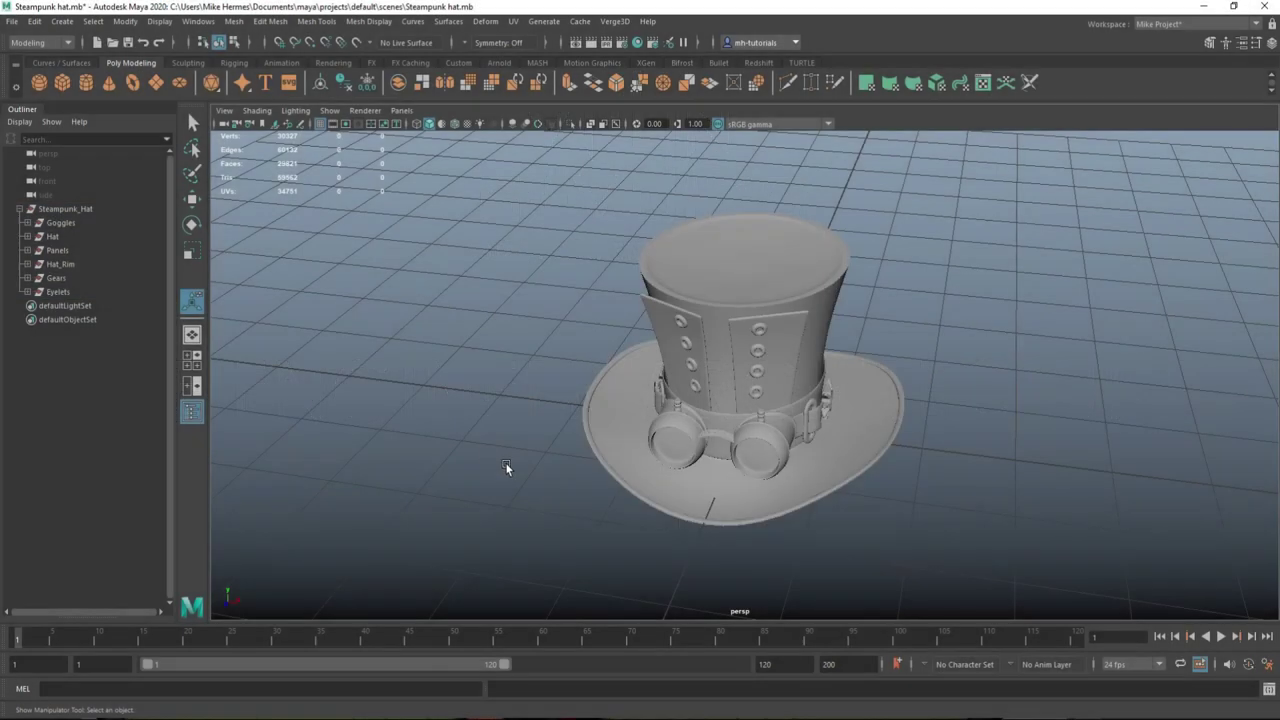
# Step: Inspect the Steampunk_Hat, Goggles, Hat, Panels, Hat_Rim and Gears groups, then select the hat body
pyautogui.moveTo(540, 451)
pyautogui.keyDown('alt'); pyautogui.mouseDown()
pyautogui.moveTo(489, 400)
pyautogui.moveTo(499, 433)
pyautogui.moveTo(491, 406)
pyautogui.moveTo(451, 417)
pyautogui.moveTo(543, 439)
pyautogui.moveTo(470, 420)
pyautogui.moveTo(500, 443)
pyautogui.mouseUp(); pyautogui.keyUp('alt')
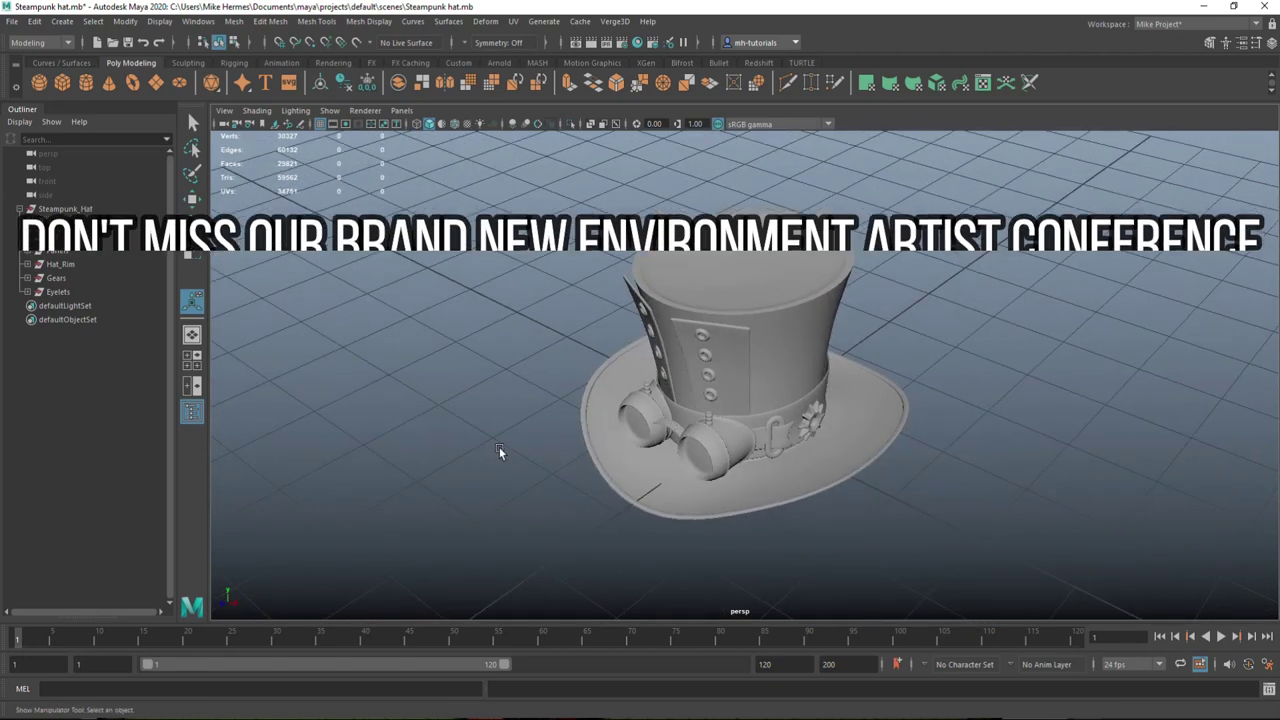
pyautogui.click(88, 209)
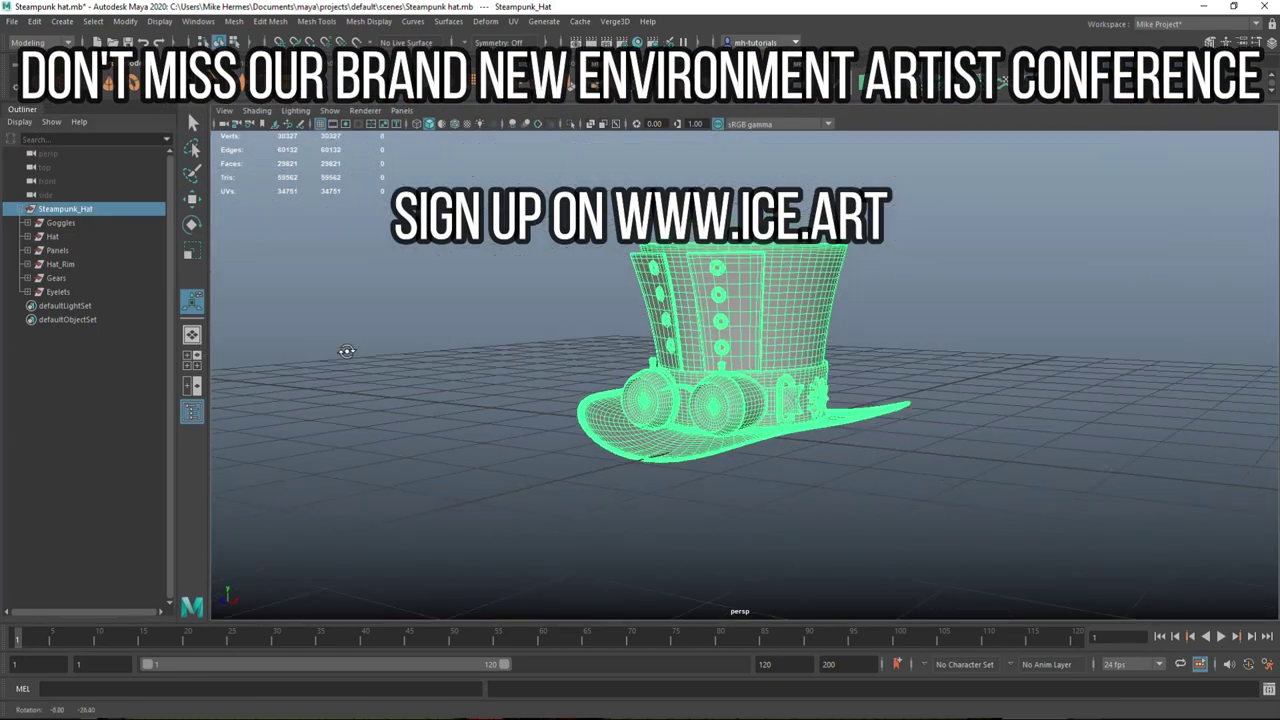
pyautogui.click(68, 224)
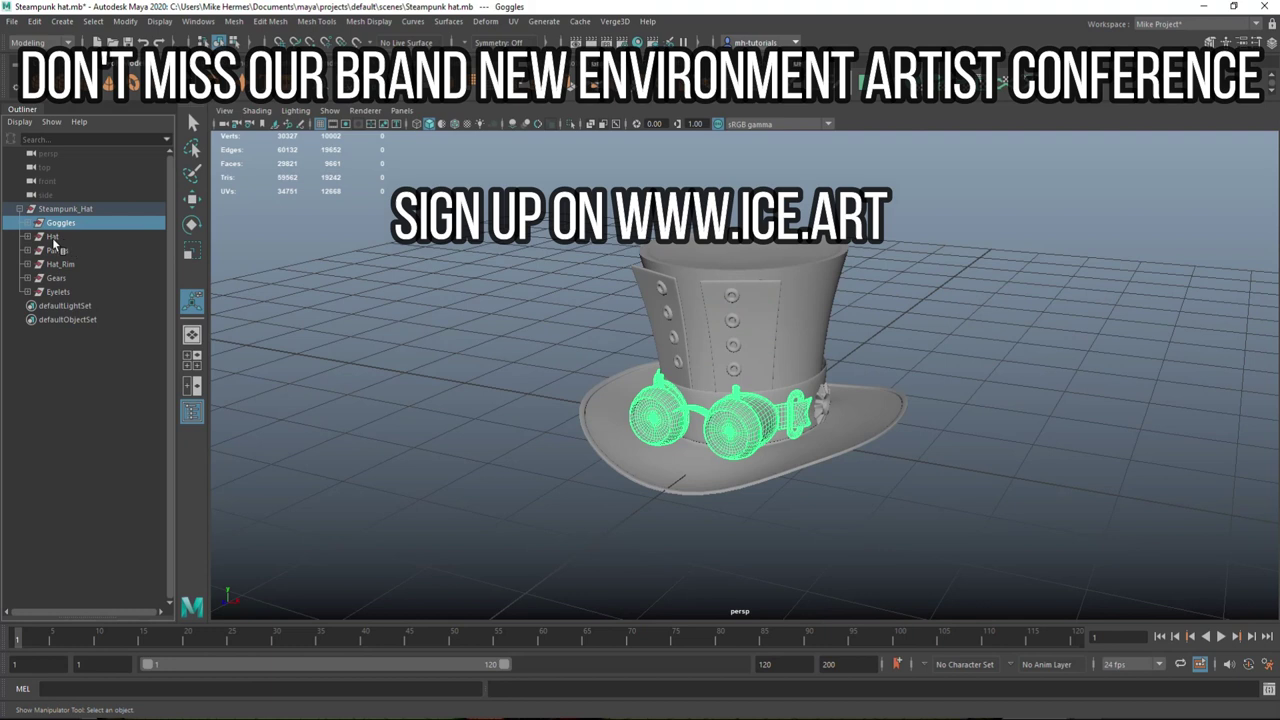
pyautogui.click(54, 240)
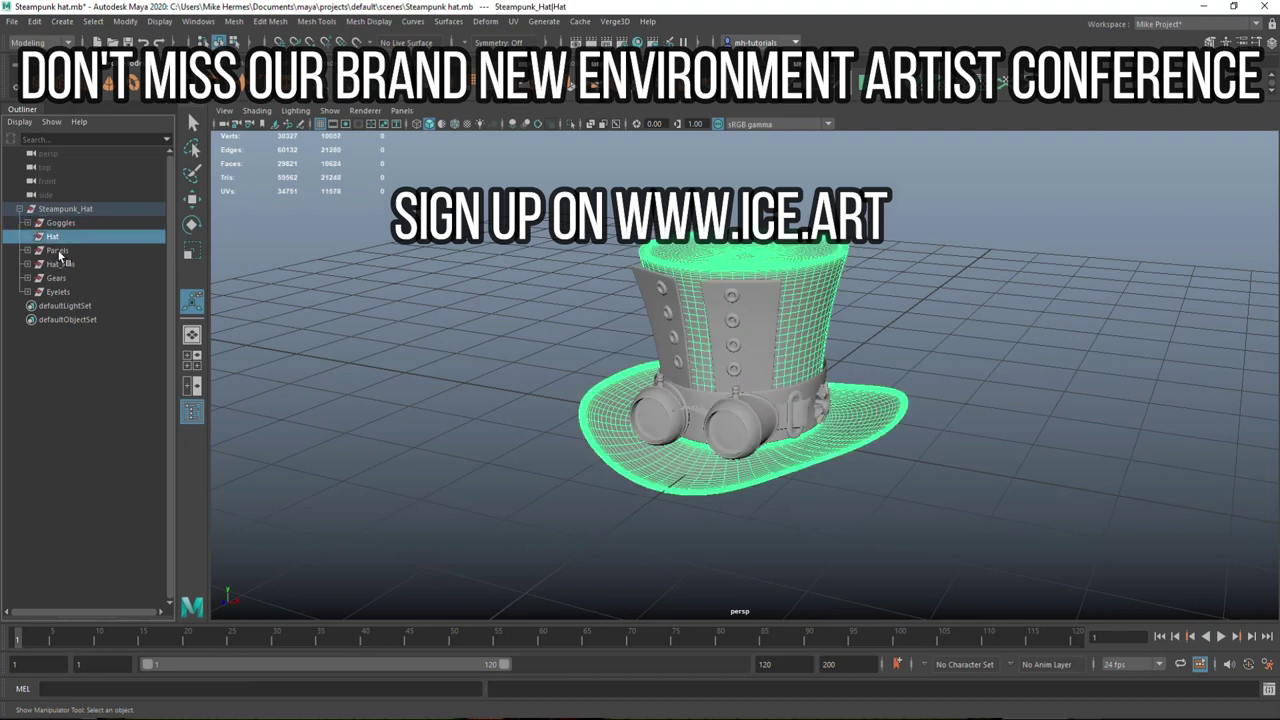
pyautogui.click(58, 251)
pyautogui.click(62, 264)
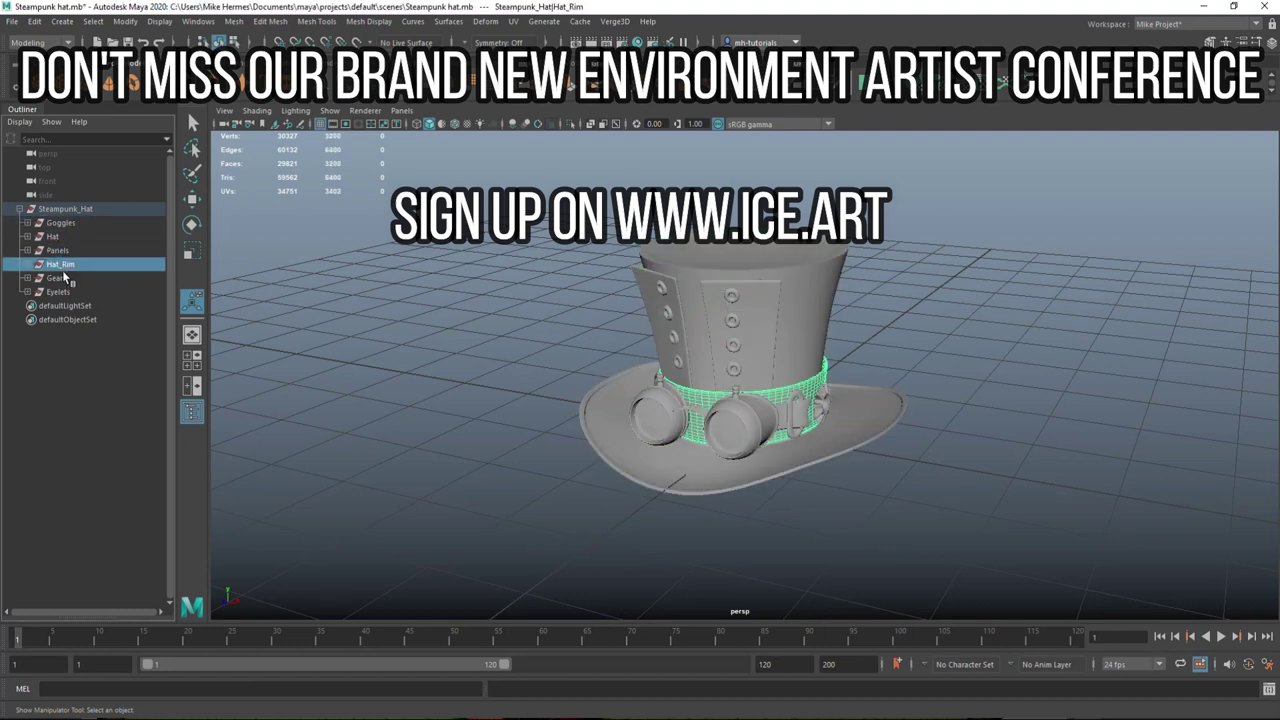
pyautogui.click(63, 279)
pyautogui.keyDown('alt'); pyautogui.moveTo(400, 250); pyautogui.dragTo(263, 412); pyautogui.keyUp('alt')
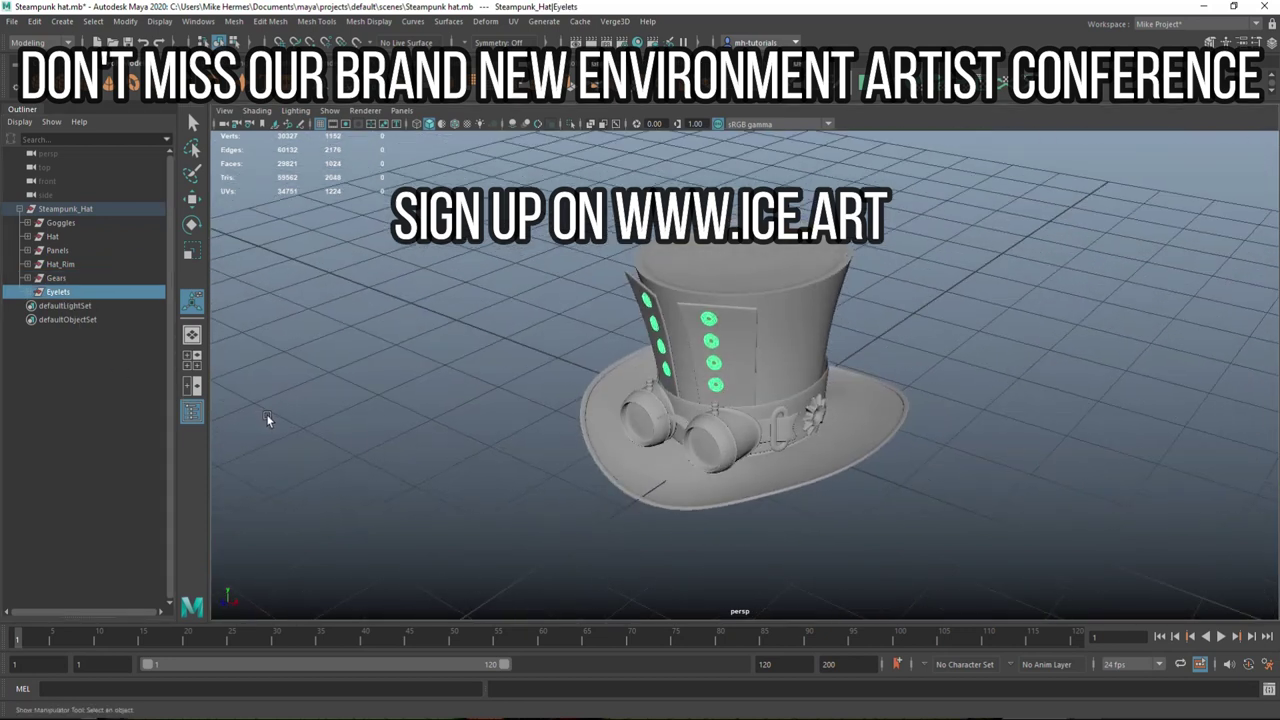
pyautogui.click(803, 299)
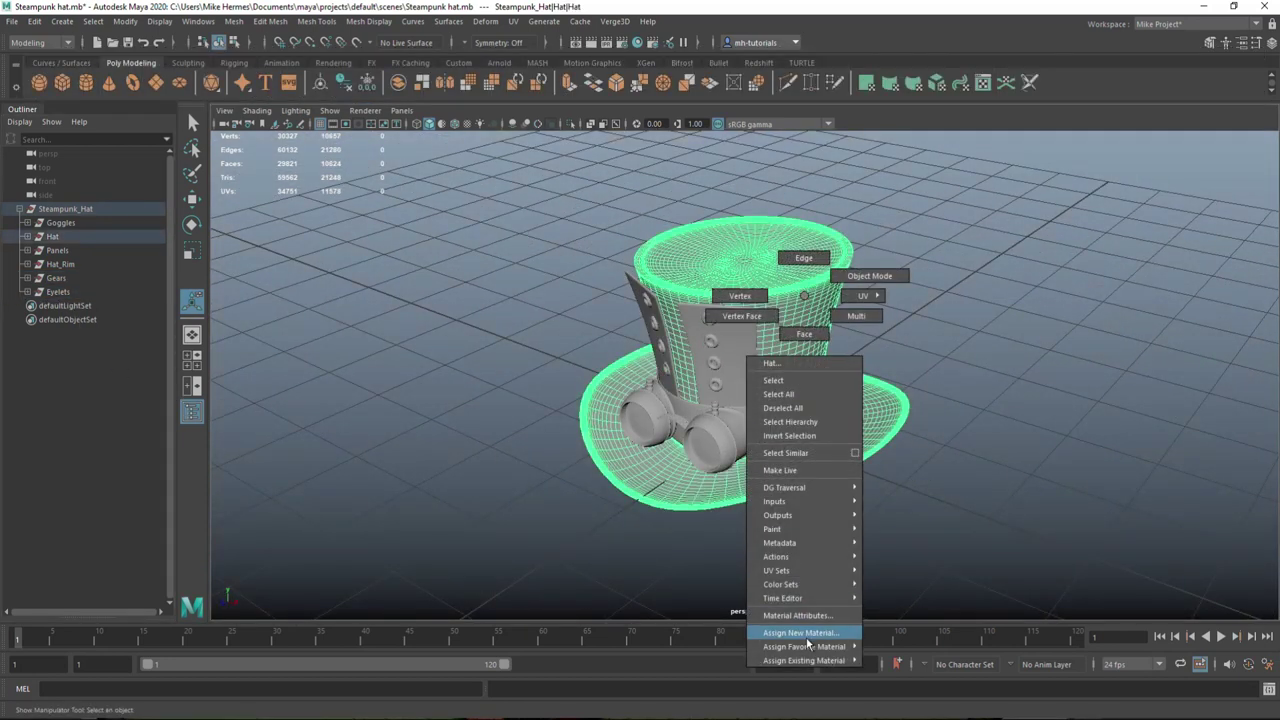
# Step: Assign a new red Lambert material to the hat body and brim
pyautogui.moveTo(803, 299); pyautogui.dragTo(820, 634, button='right')
pyautogui.click(548, 352)
pyautogui.click(1060, 262)
pyautogui.click(1020, 234)
pyautogui.click(575, 400)
# Step: Give the front and side panels a new yellow Lambert material
pyautogui.click(752, 332)
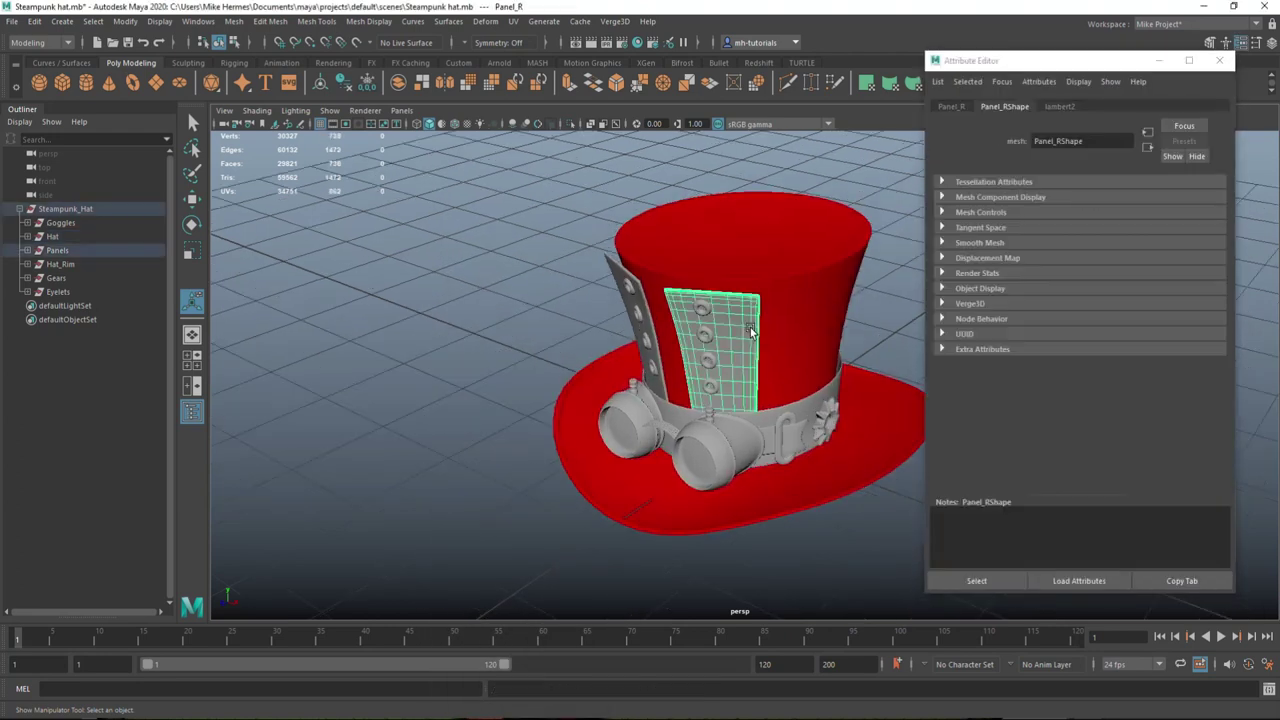
pyautogui.keyDown('shift'); pyautogui.click(614, 272); pyautogui.keyUp('shift')
pyautogui.moveTo(528, 245); pyautogui.dragTo(555, 590, button='right')
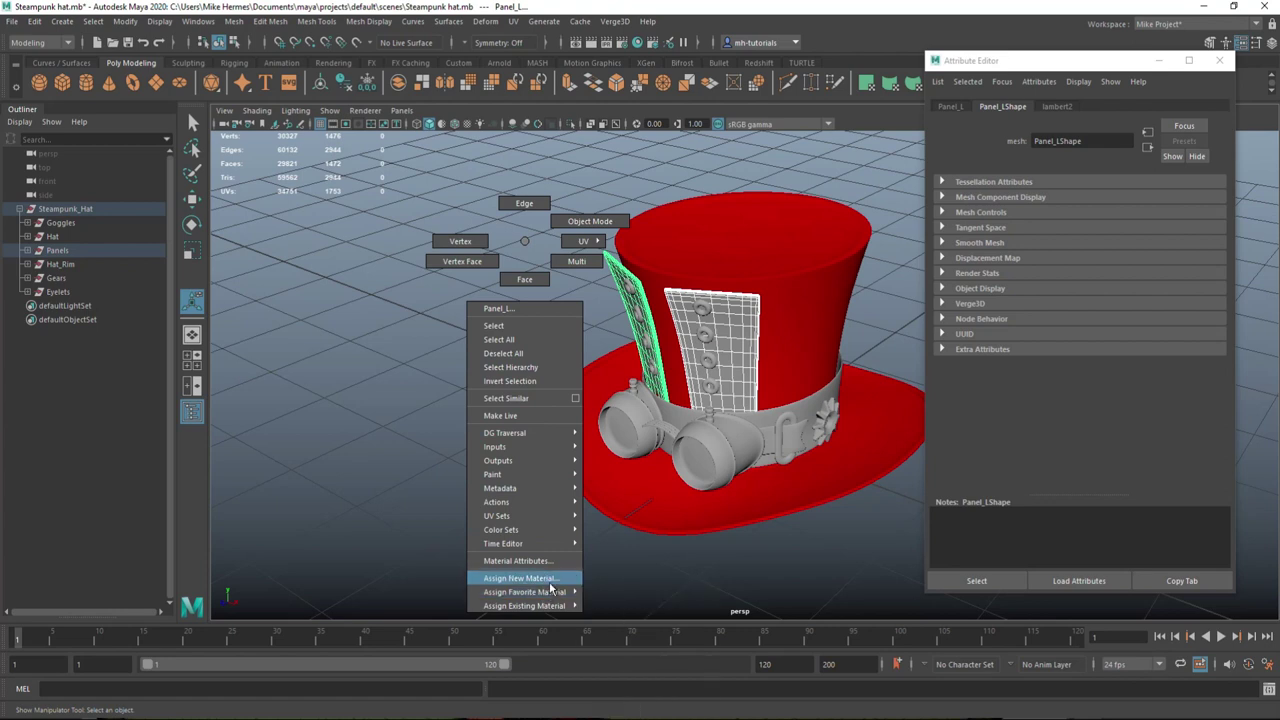
pyautogui.click(540, 345)
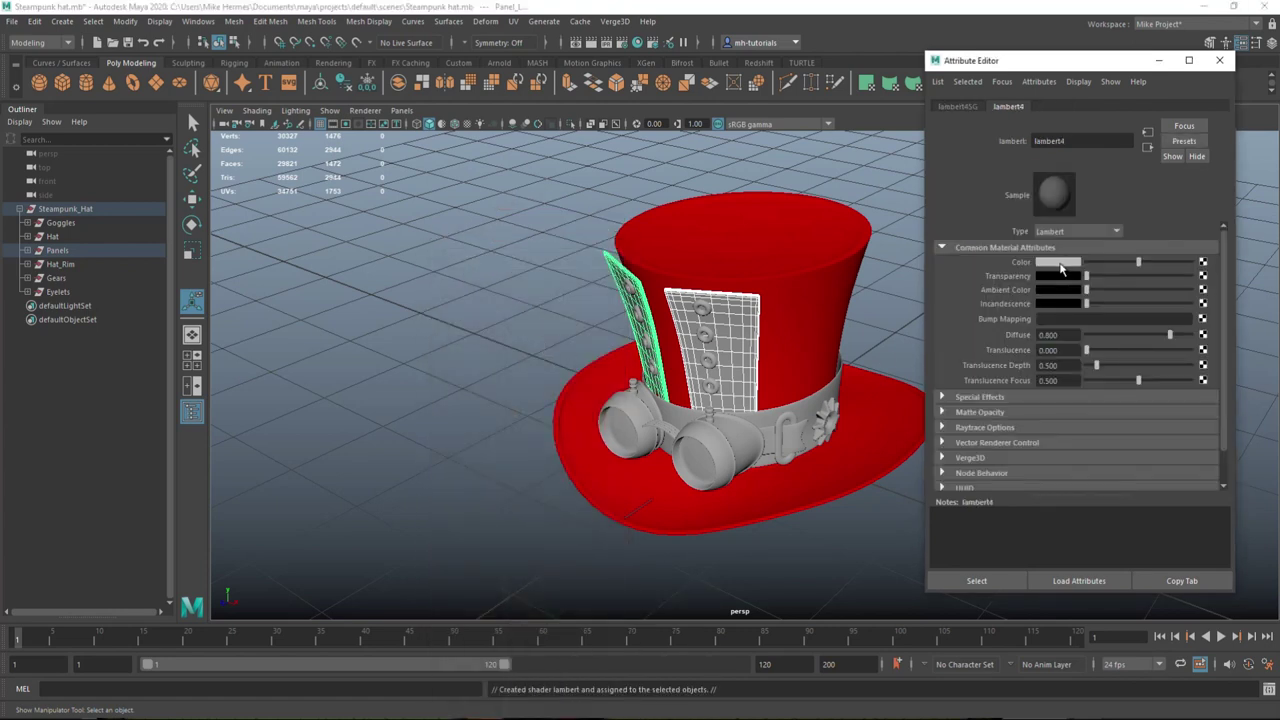
pyautogui.click(1062, 268)
pyautogui.click(1012, 276)
# Step: Select the eyelets, pen piece, goggle bridge, both goggle glasses and both brass end pieces
pyautogui.click(457, 437)
pyautogui.scroll(3, 683, 260)
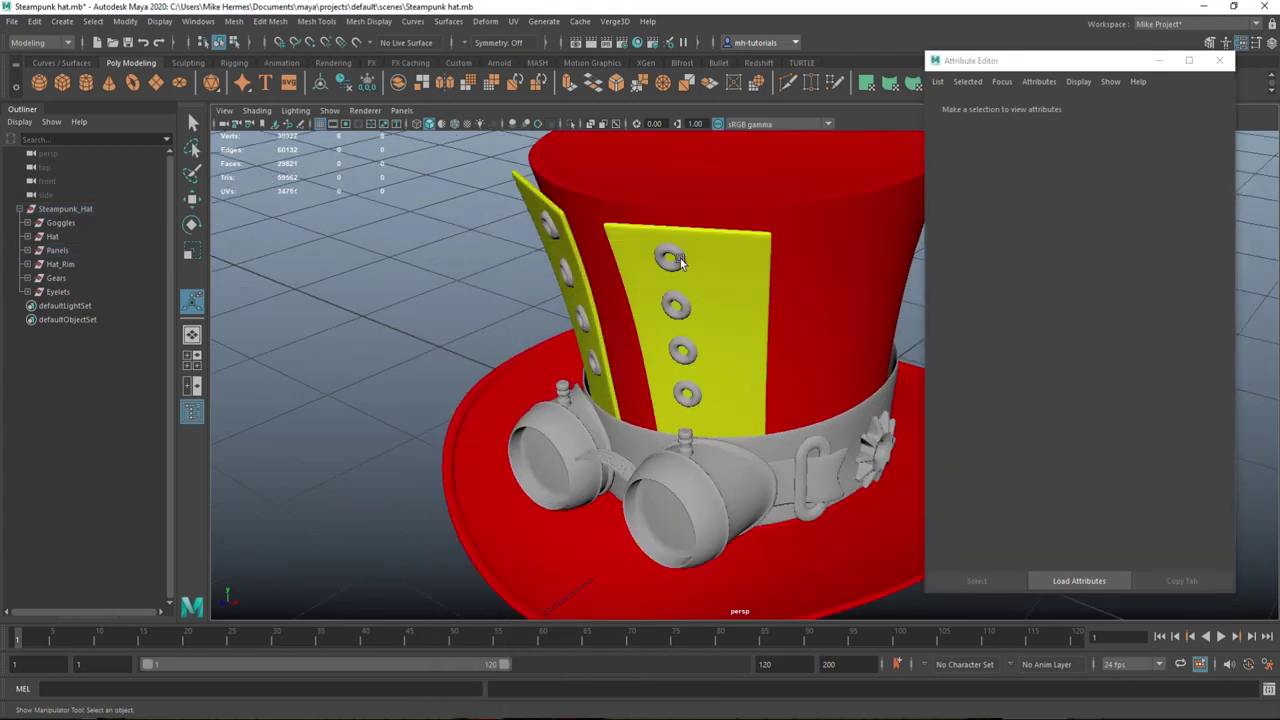
pyautogui.click(683, 260)
pyautogui.click(686, 448)
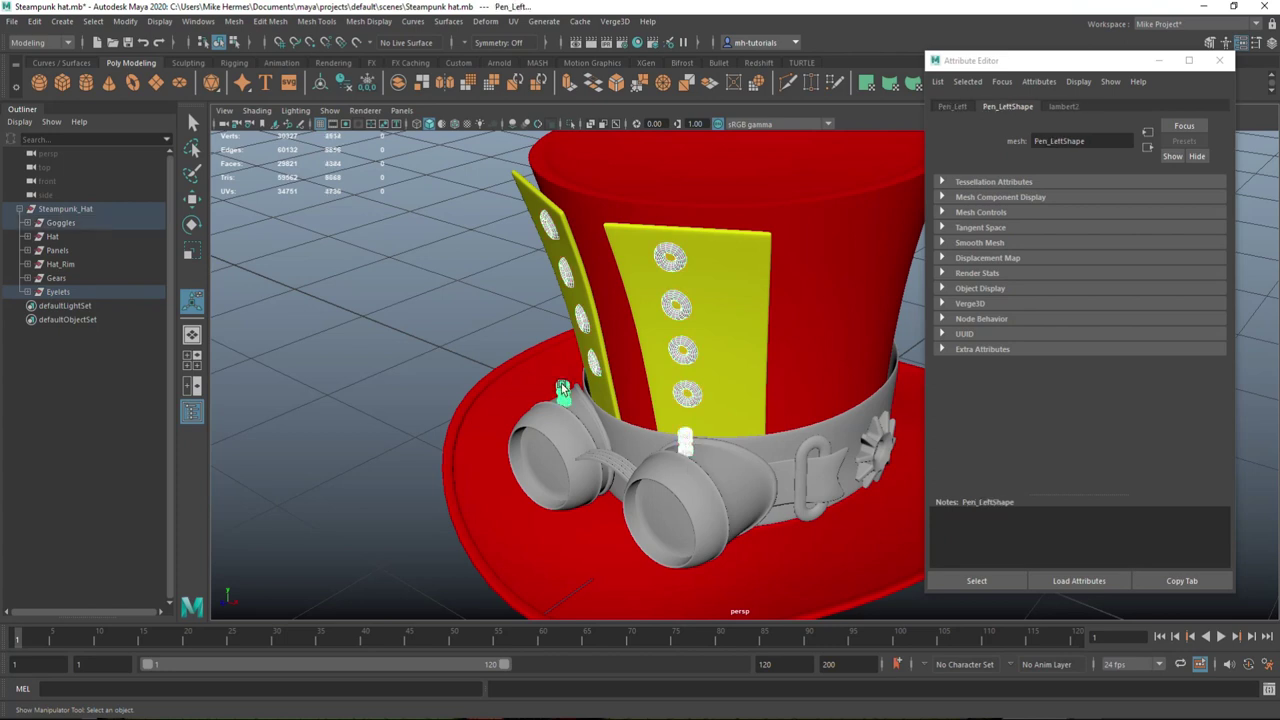
pyautogui.click(613, 472)
pyautogui.scroll(2, 610, 496)
pyautogui.keyDown('shift'); pyautogui.click(687, 528); pyautogui.keyUp('shift')
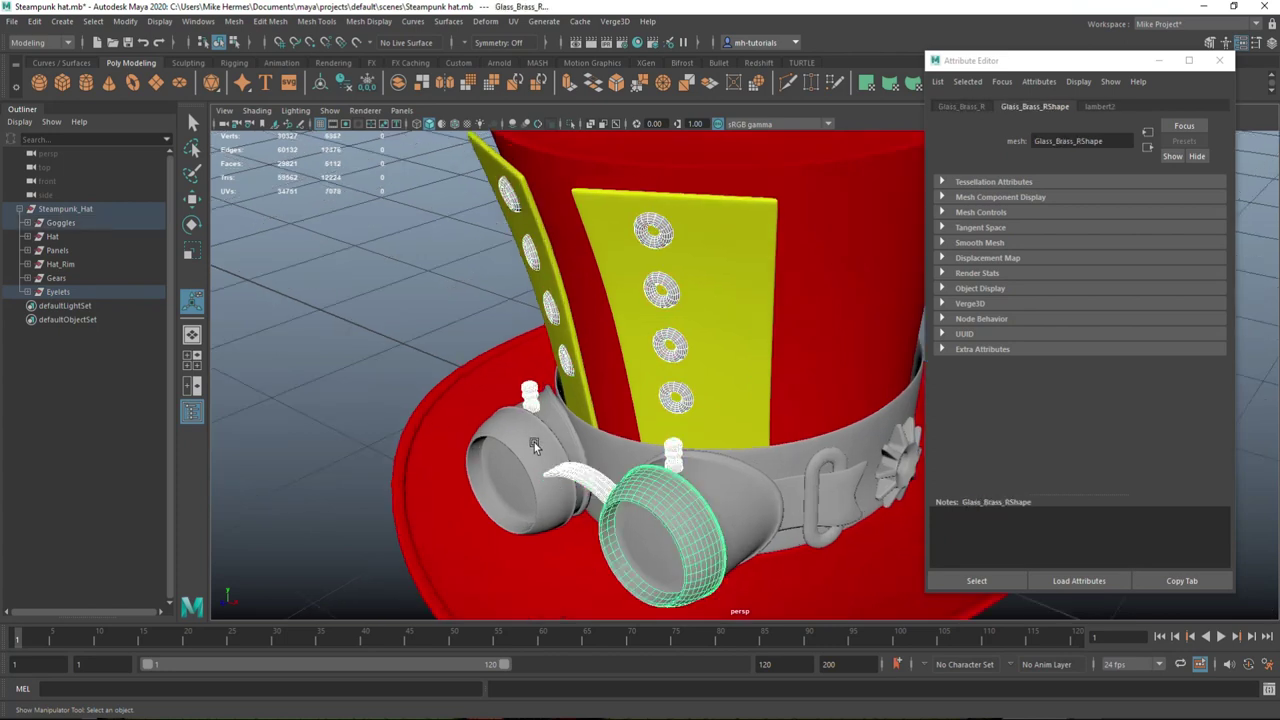
pyautogui.keyDown('shift'); pyautogui.click(537, 450); pyautogui.keyUp('shift')
pyautogui.click(760, 482)
pyautogui.click(578, 448)
# Step: Drop the hat band from the selection, add a gear and left buckle, and bring up material options
pyautogui.keyDown('ctrl'); pyautogui.click(617, 462); pyautogui.keyUp('ctrl')
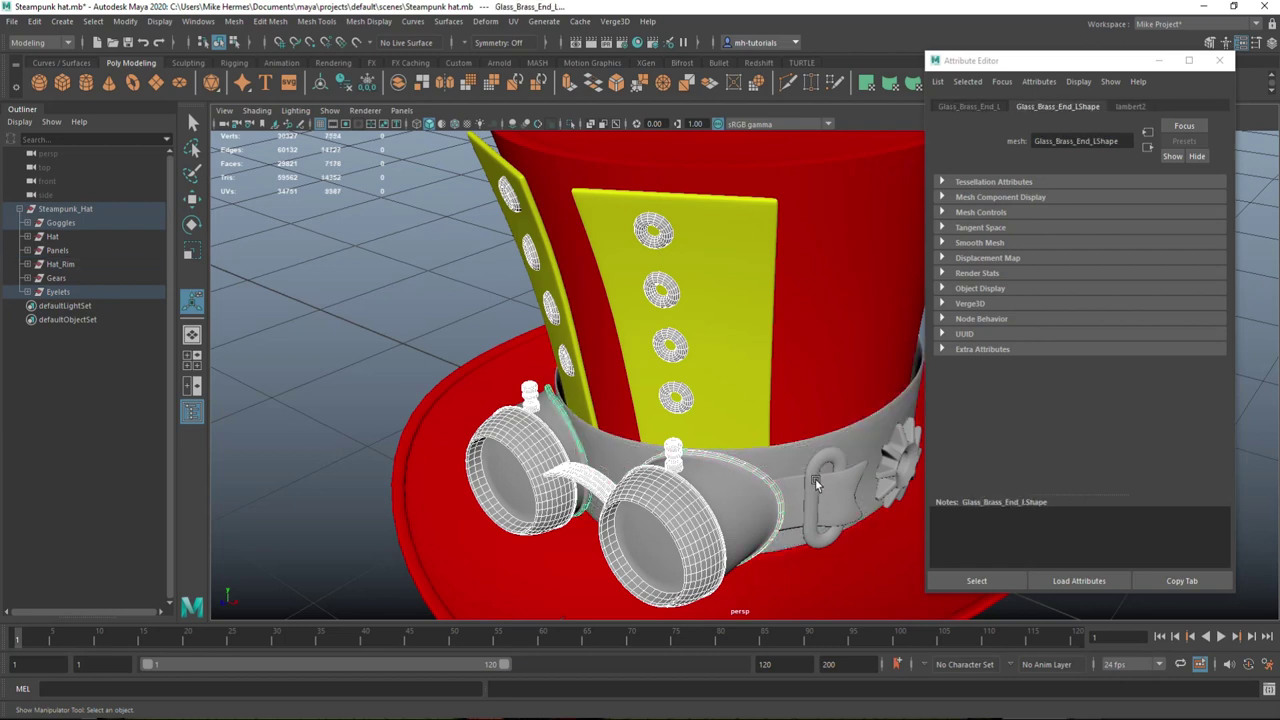
pyautogui.click(893, 475)
pyautogui.moveTo(451, 502)
pyautogui.keyDown('alt'); pyautogui.mouseDown()
pyautogui.moveTo(457, 443)
pyautogui.moveTo(569, 472)
pyautogui.mouseUp(); pyautogui.keyUp('alt')
pyautogui.click(688, 483)
pyautogui.keyDown('alt'); pyautogui.moveTo(688, 483); pyautogui.dragTo(556, 528); pyautogui.keyUp('alt')
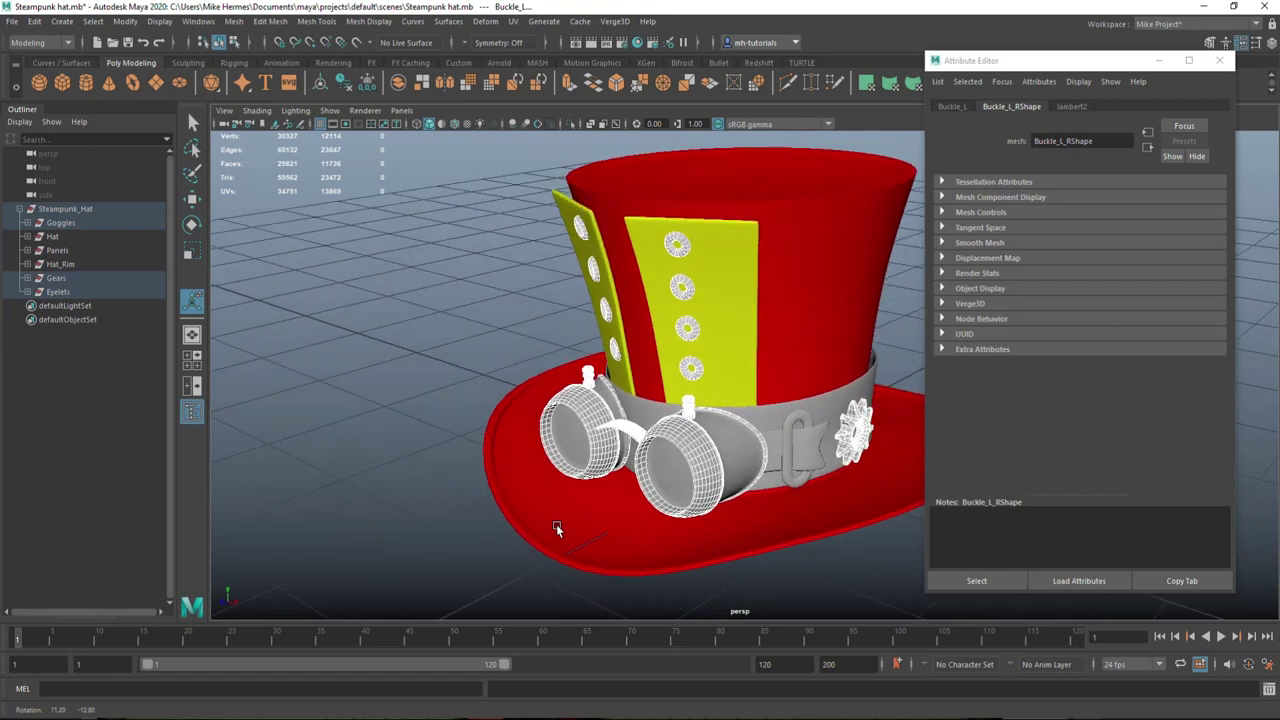
pyautogui.moveTo(642, 500)
pyautogui.keyDown('alt'); pyautogui.mouseDown()
pyautogui.moveTo(494, 491)
pyautogui.moveTo(688, 470)
pyautogui.mouseUp(); pyautogui.keyUp('alt')
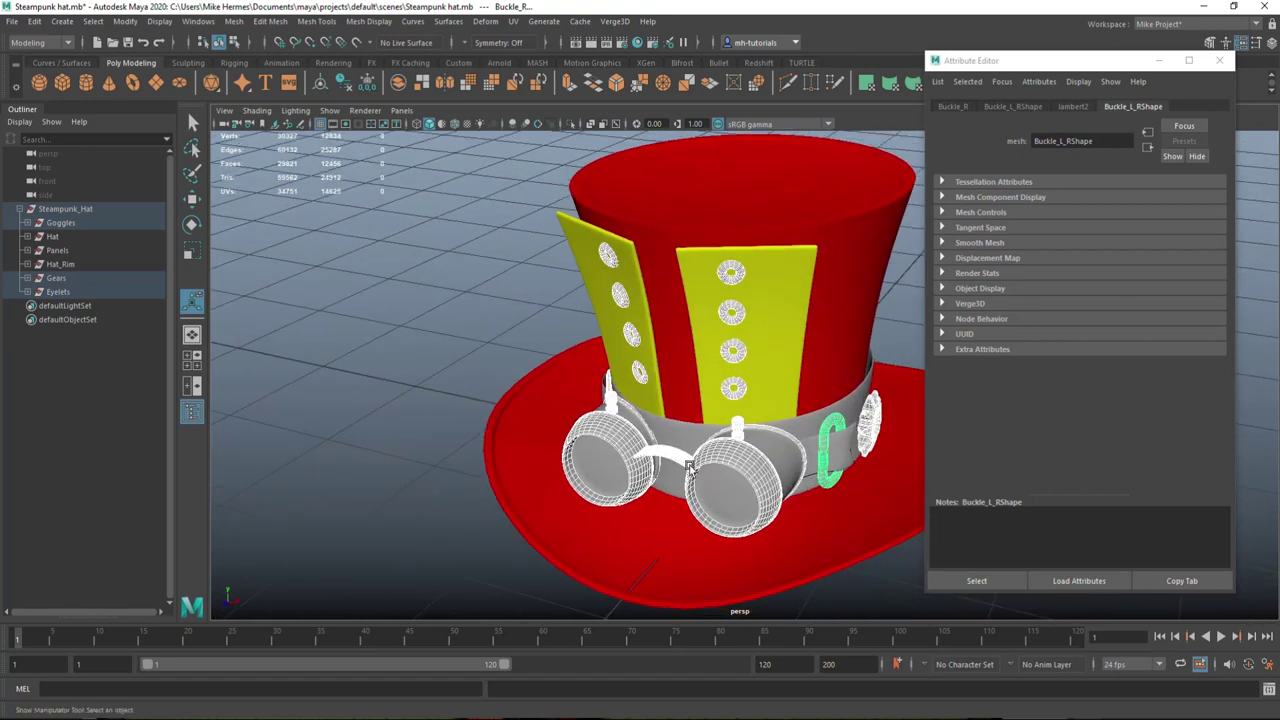
pyautogui.moveTo(735, 458); pyautogui.dragTo(740, 708, button='right')
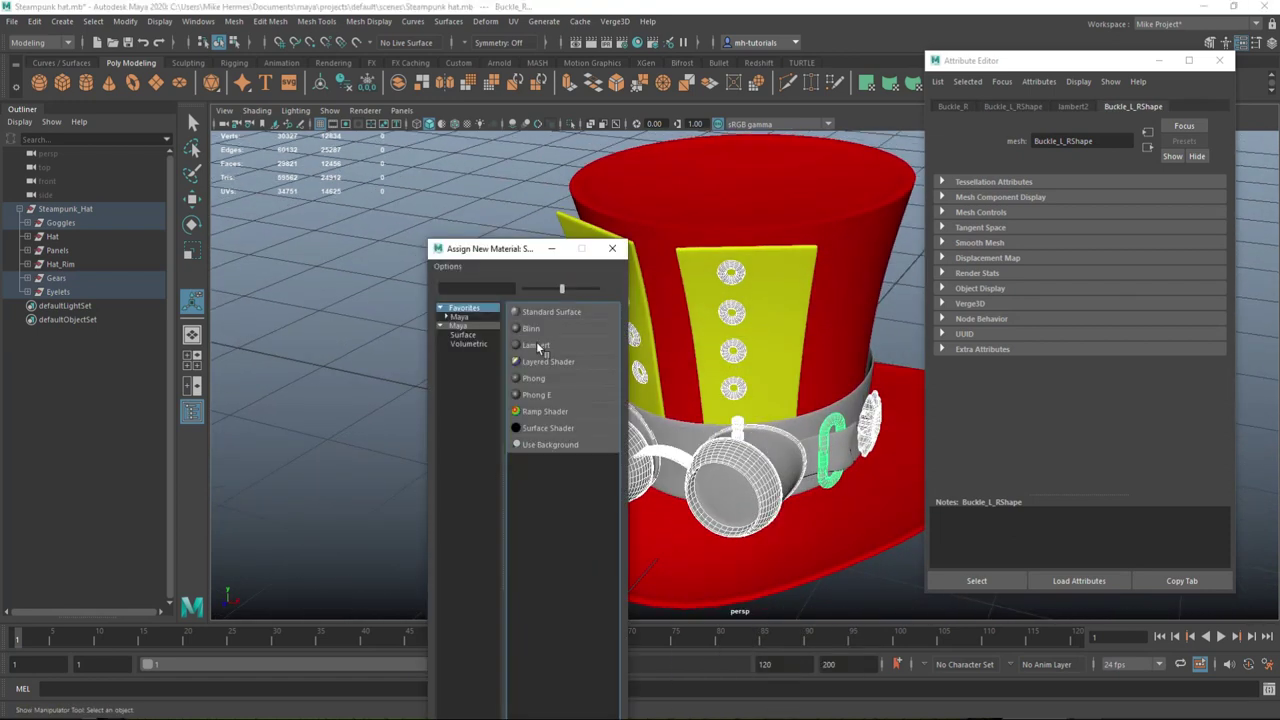
# Step: Give the selected goggle parts a new blue Lambert material
pyautogui.click(537, 345)
pyautogui.click(1048, 263)
pyautogui.click(986, 234)
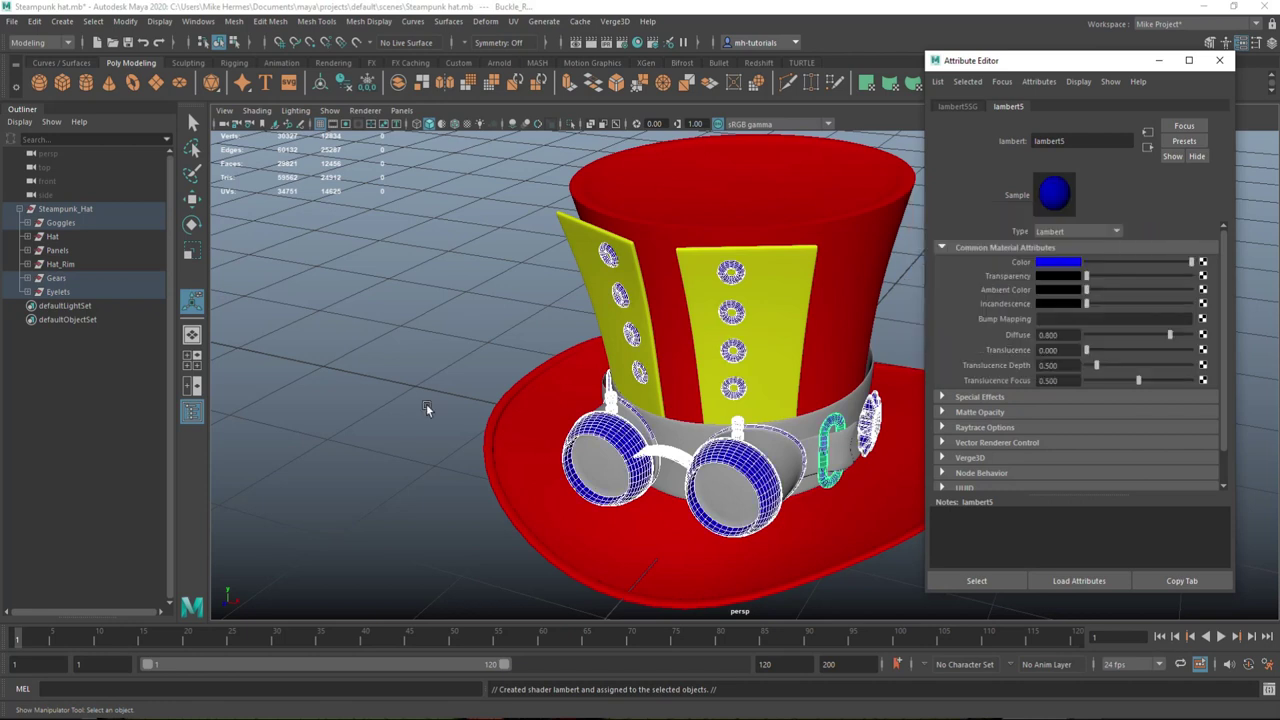
pyautogui.click(380, 440)
# Step: Assign a new magenta Lambert material to the Hat_Rim band
pyautogui.keyDown('alt'); pyautogui.moveTo(380, 440); pyautogui.dragTo(808, 443); pyautogui.keyUp('alt')
pyautogui.click(808, 443)
pyautogui.moveTo(768, 370); pyautogui.dragTo(757, 697, button='right')
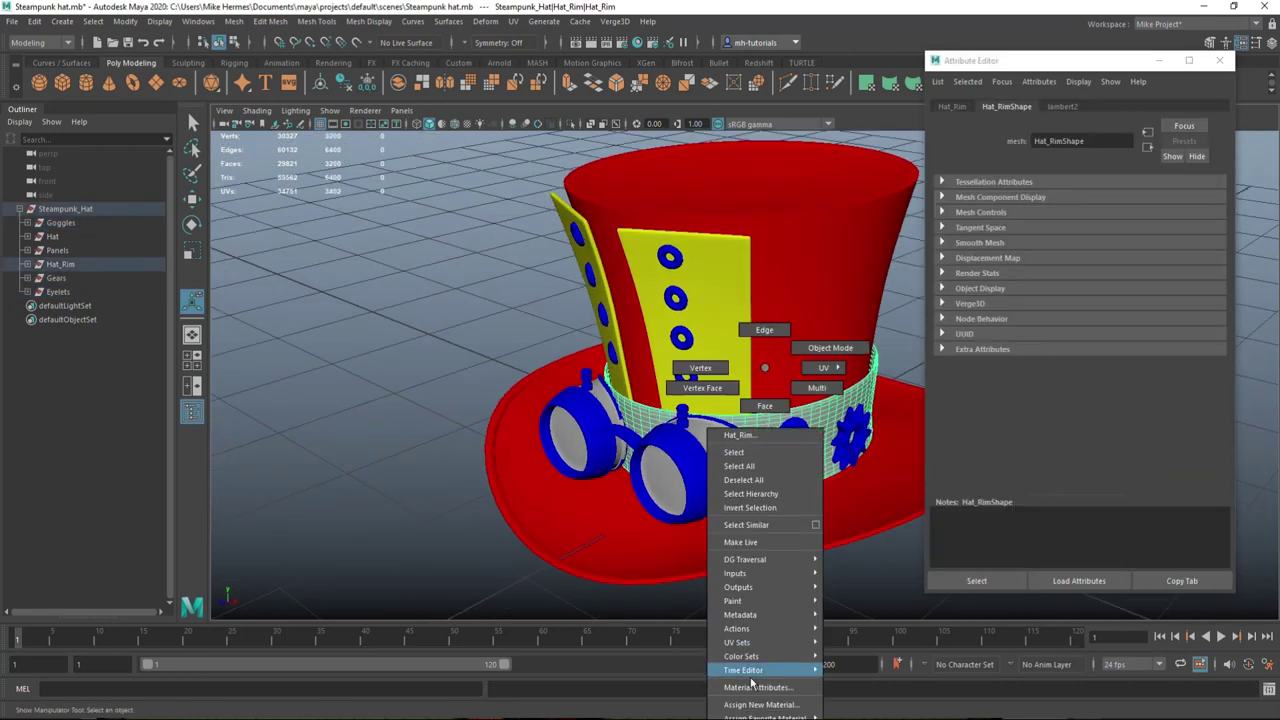
pyautogui.click(538, 345)
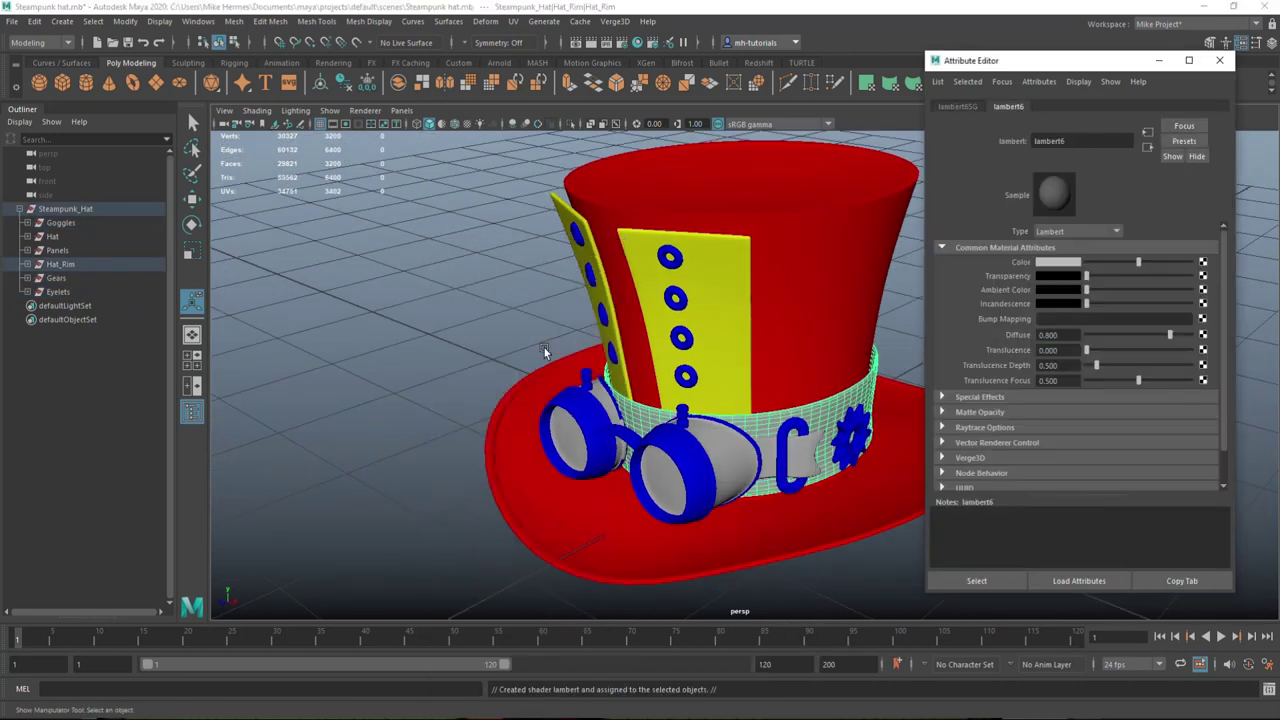
pyautogui.click(1058, 262)
pyautogui.click(1094, 234)
# Step: Assign a new green Lambert material to the goggles' leather pieces
pyautogui.moveTo(560, 440)
pyautogui.keyDown('alt'); pyautogui.mouseDown()
pyautogui.moveTo(440, 449)
pyautogui.moveTo(615, 505)
pyautogui.mouseUp(); pyautogui.keyUp('alt')
pyautogui.click(592, 457)
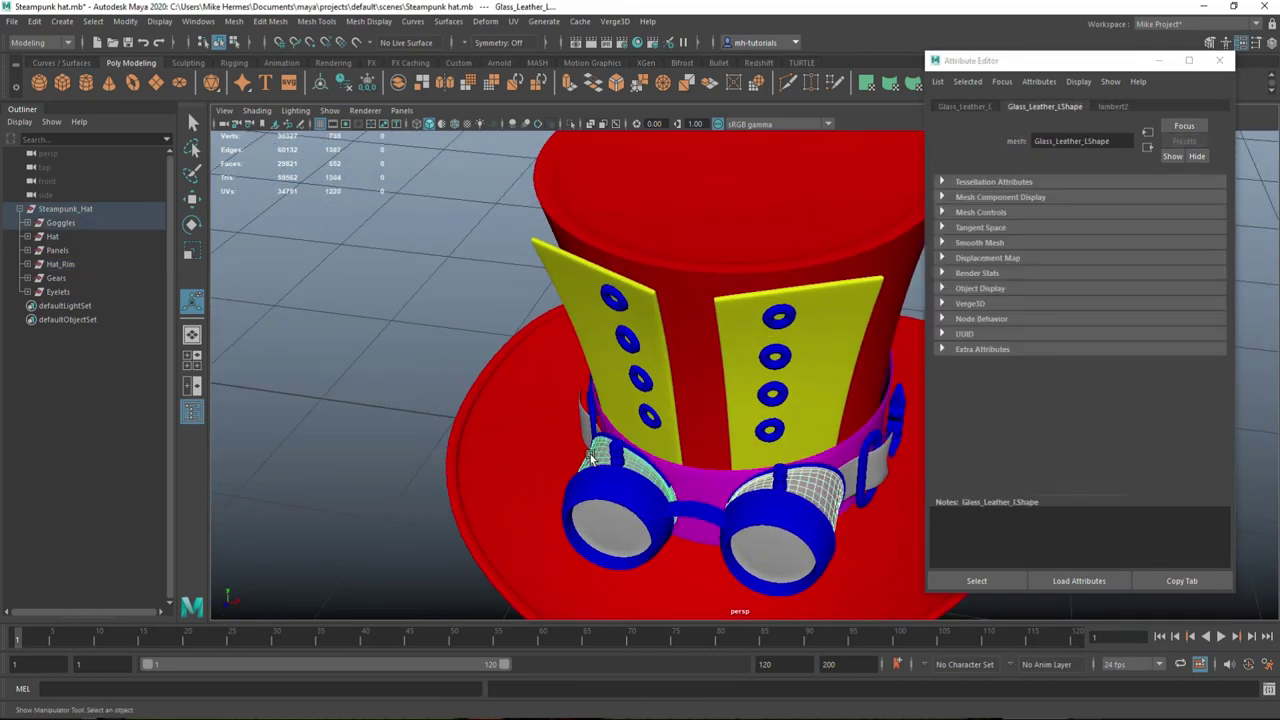
pyautogui.moveTo(592, 457); pyautogui.dragTo(622, 688, button='right')
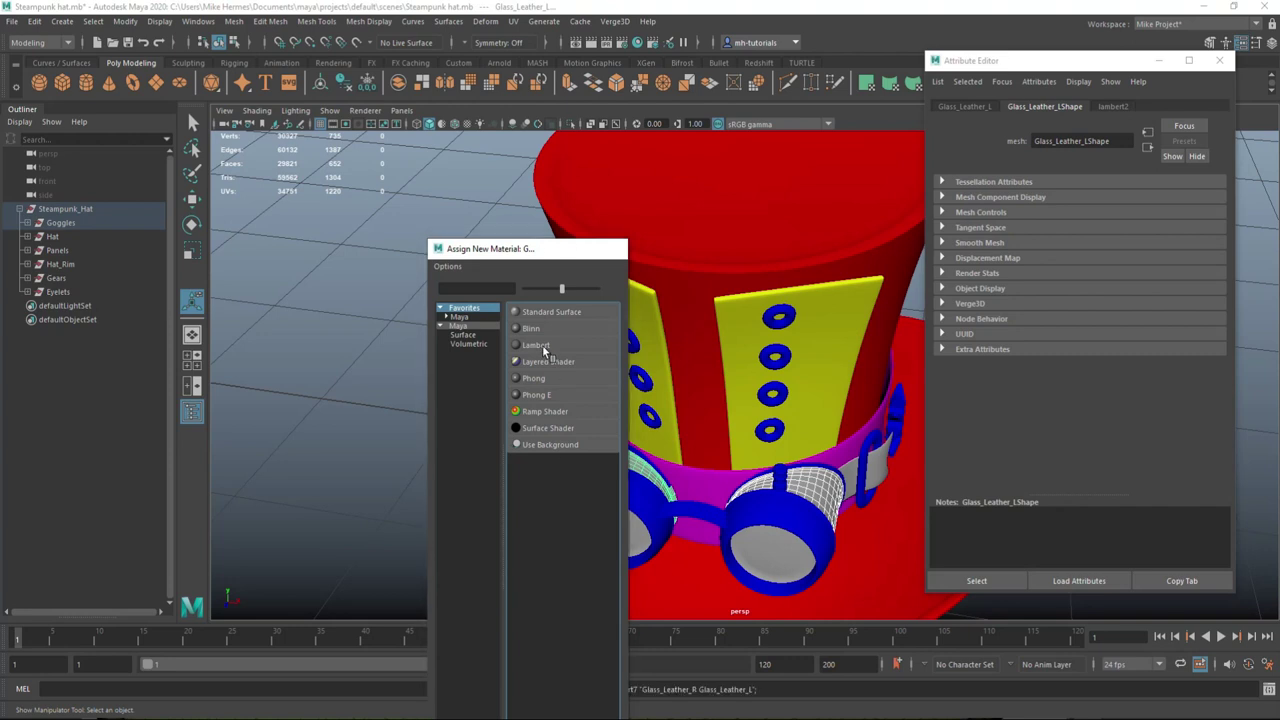
pyautogui.click(543, 351)
pyautogui.click(1057, 262)
pyautogui.click(1042, 231)
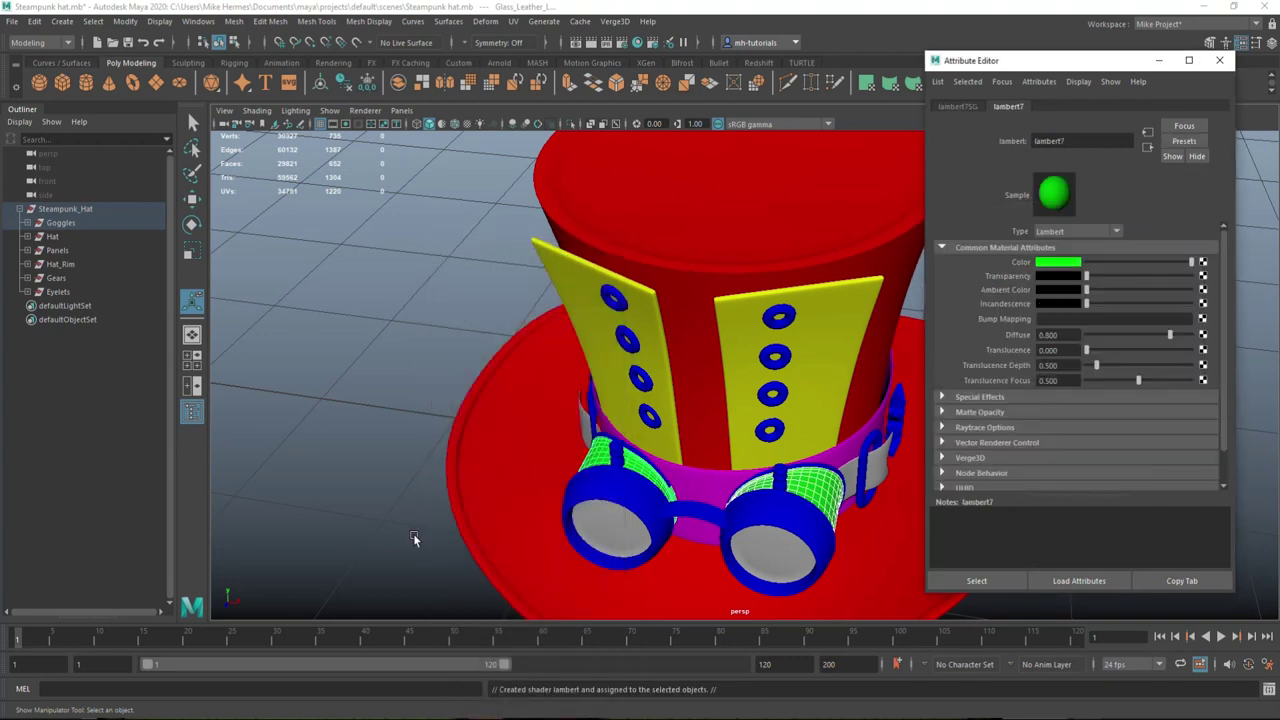
# Step: Assign a new cyan Lambert material to the goggle strap
pyautogui.keyDown('alt'); pyautogui.moveTo(520, 465); pyautogui.dragTo(580, 470); pyautogui.keyUp('alt')
pyautogui.click(587, 421)
pyautogui.moveTo(880, 425); pyautogui.dragTo(885, 692, button='right')
pyautogui.click(537, 345)
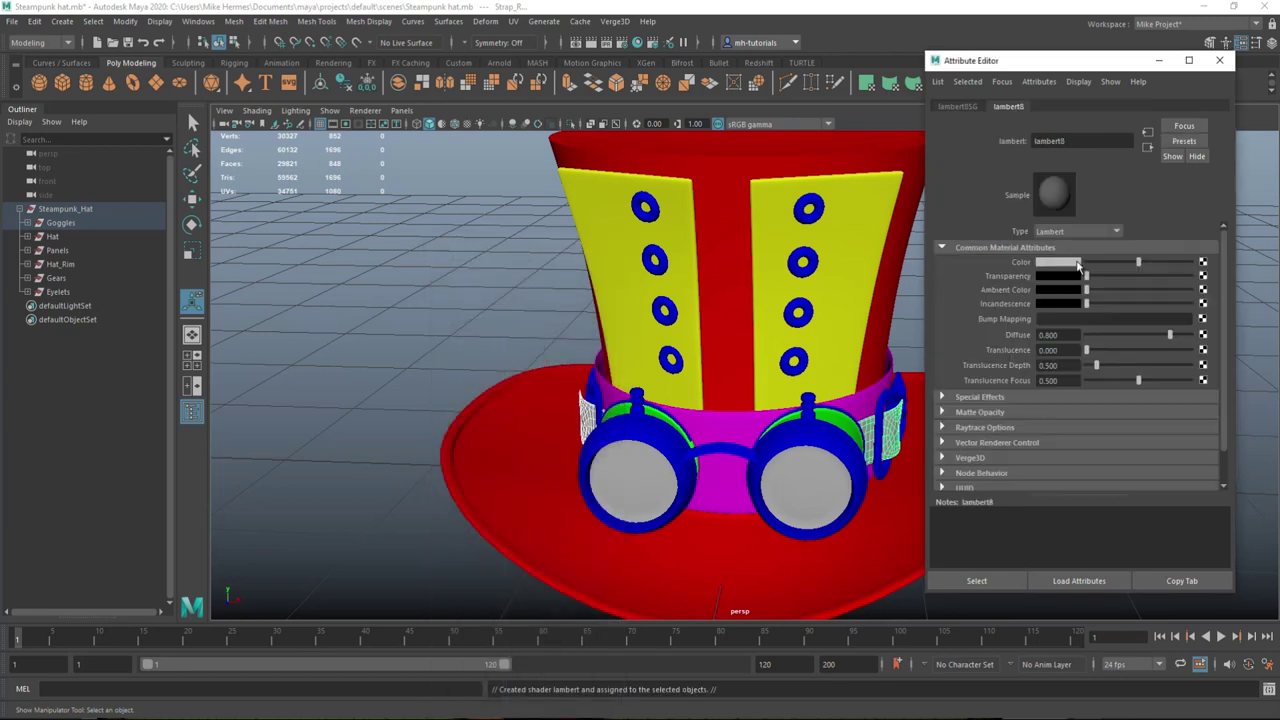
pyautogui.click(1068, 266)
pyautogui.click(1058, 229)
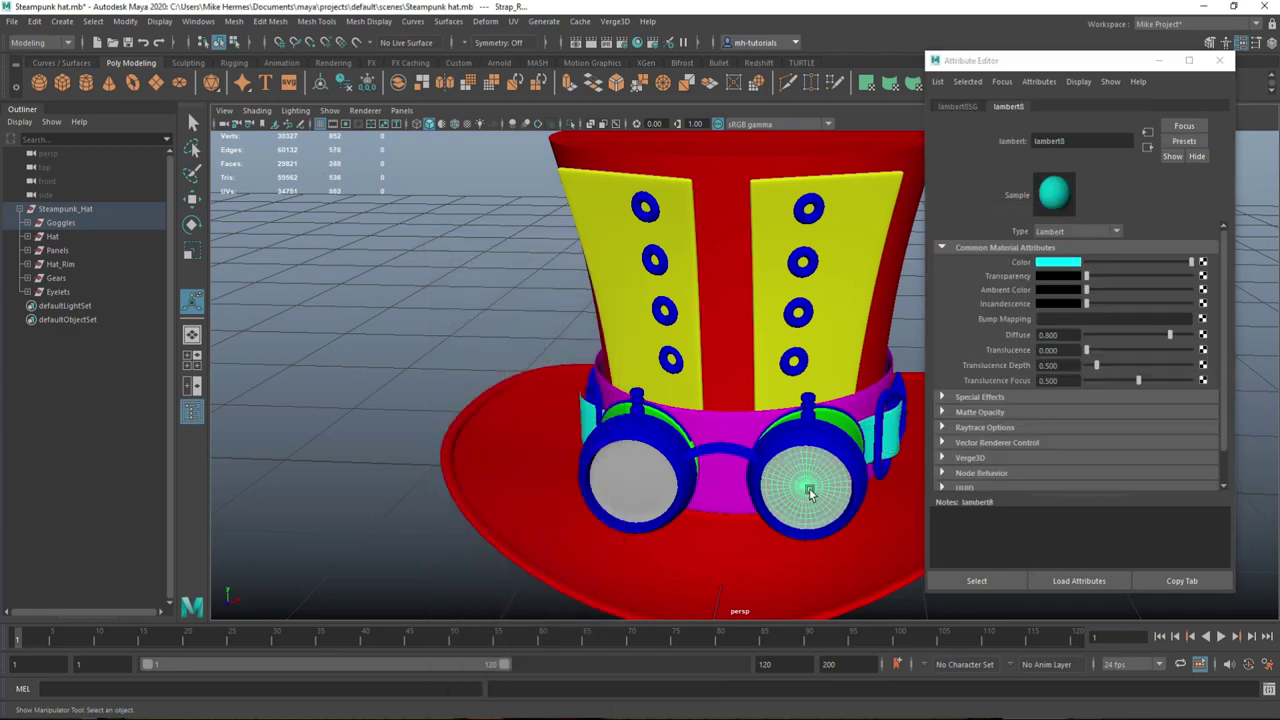
# Step: Give the goggle lens a new Lambert material in dark green
pyautogui.click(814, 486)
pyautogui.rightClick(643, 482)
pyautogui.click(640, 704)
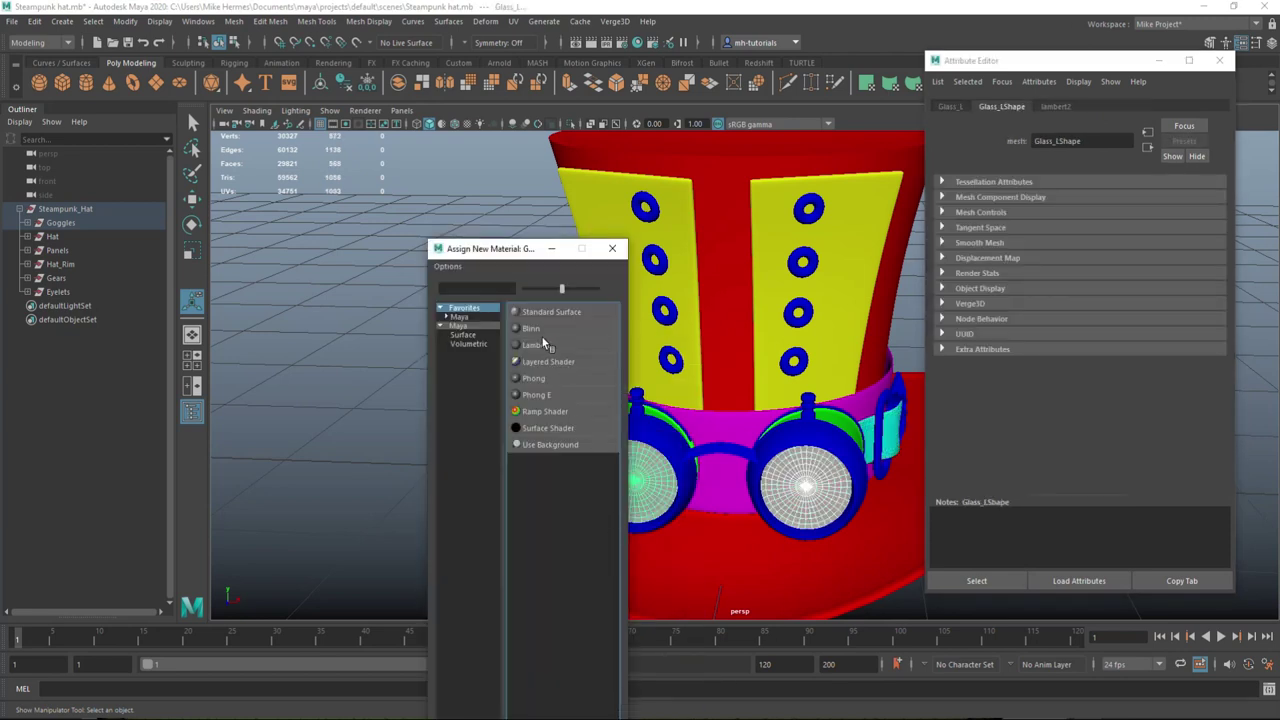
pyautogui.click(542, 337)
pyautogui.click(1050, 264)
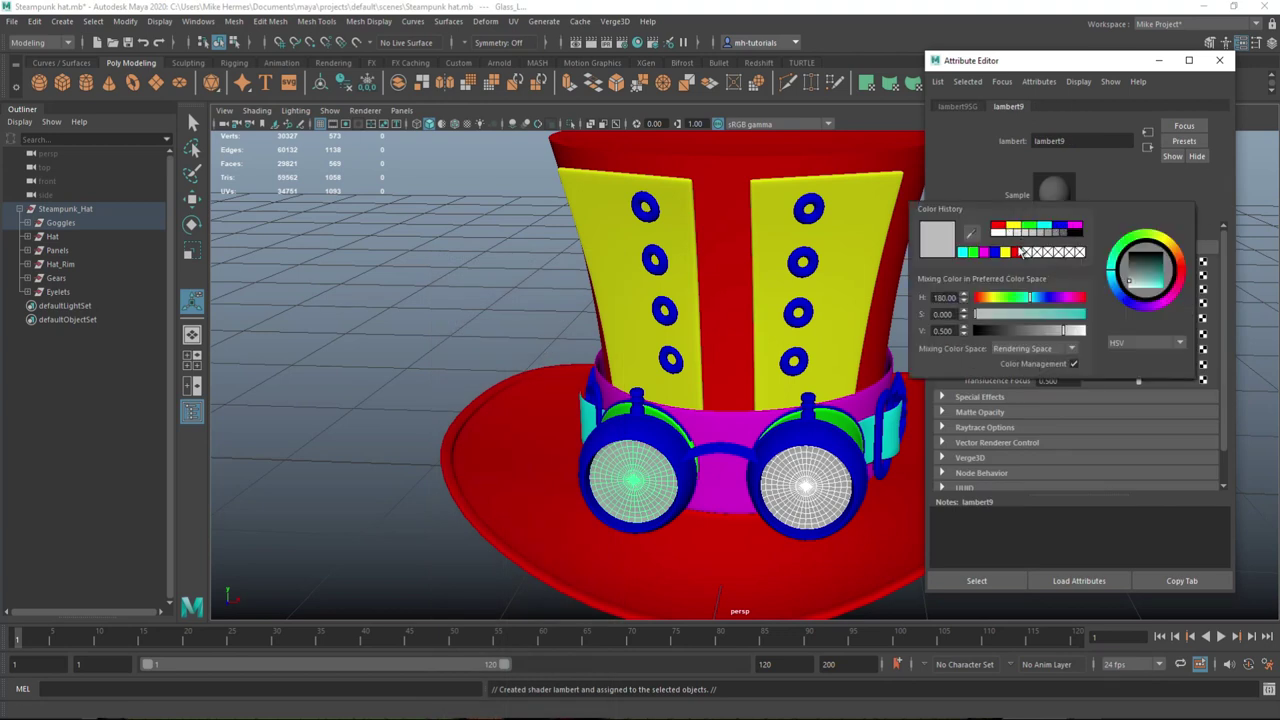
pyautogui.click(968, 252)
pyautogui.moveTo(1073, 330); pyautogui.dragTo(1021, 330)
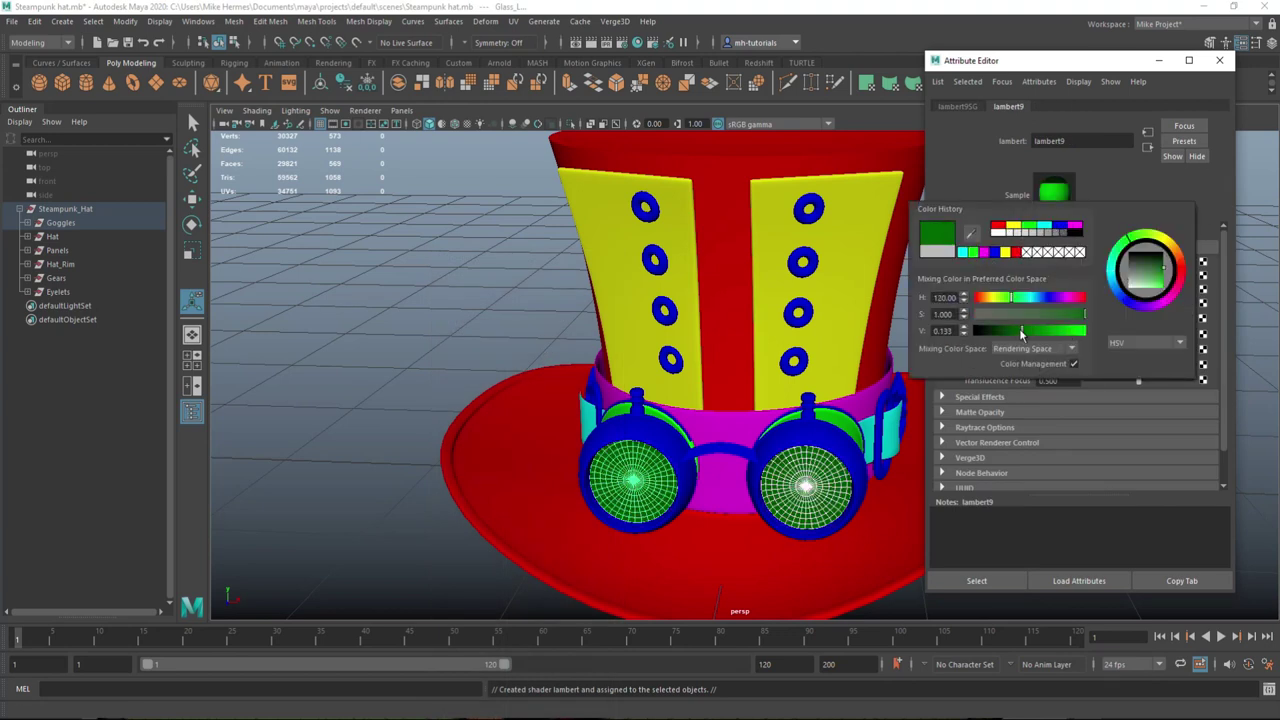
pyautogui.click(425, 495)
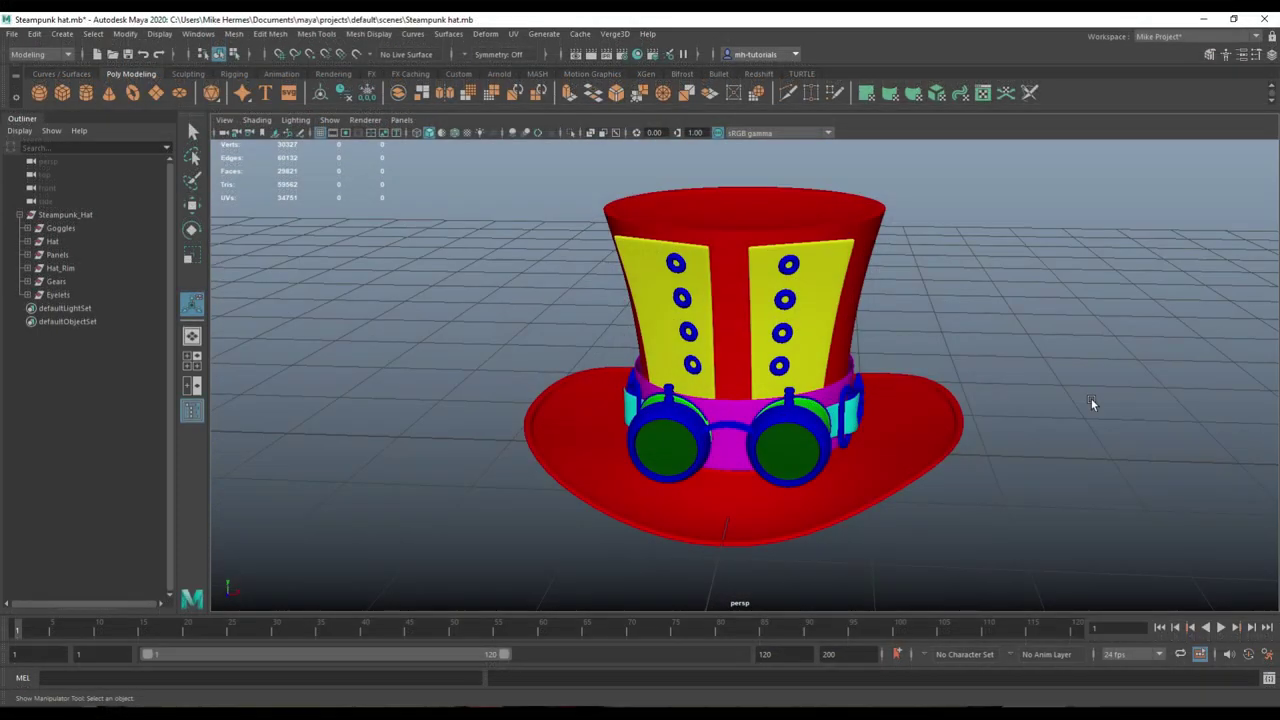
# Step: Marquee-select every hat part and export it with File > Export Selection
pyautogui.moveTo(1092, 403)
pyautogui.keyDown('alt'); pyautogui.mouseDown()
pyautogui.moveTo(1000, 391)
pyautogui.moveTo(986, 443)
pyautogui.moveTo(943, 383)
pyautogui.moveTo(1055, 448)
pyautogui.moveTo(851, 446)
pyautogui.mouseUp(); pyautogui.keyUp('alt')
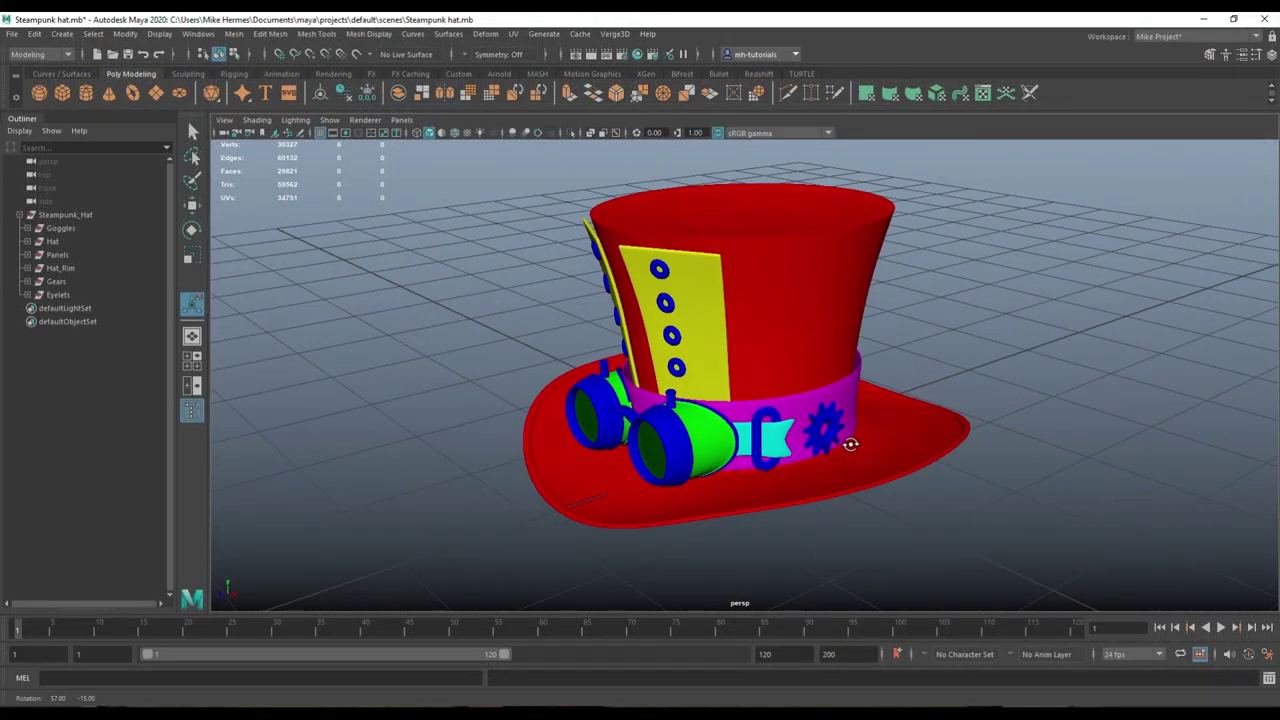
pyautogui.keyDown('alt'); pyautogui.moveTo(851, 446); pyautogui.dragTo(693, 293, button='right'); pyautogui.keyUp('alt')
pyautogui.moveTo(556, 236)
pyautogui.mouseDown()
pyautogui.moveTo(928, 486)
pyautogui.moveTo(958, 553)
pyautogui.mouseUp()
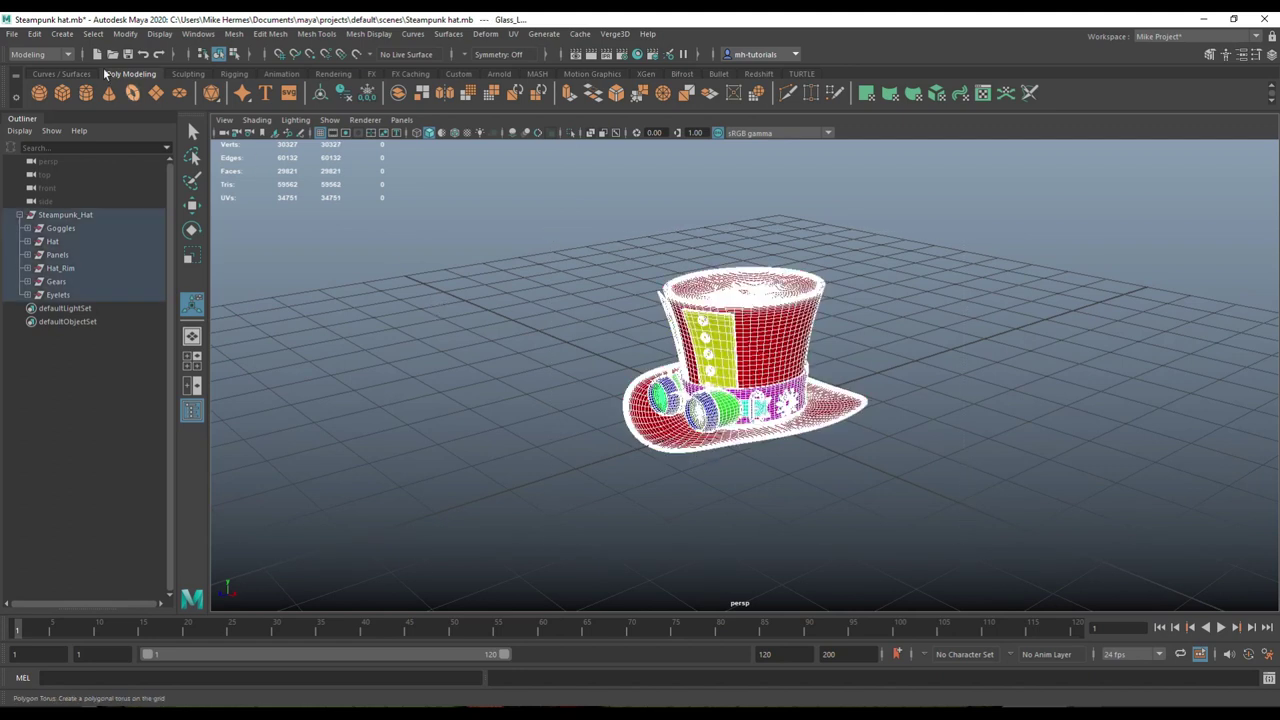
pyautogui.click(12, 34)
pyautogui.click(60, 146)
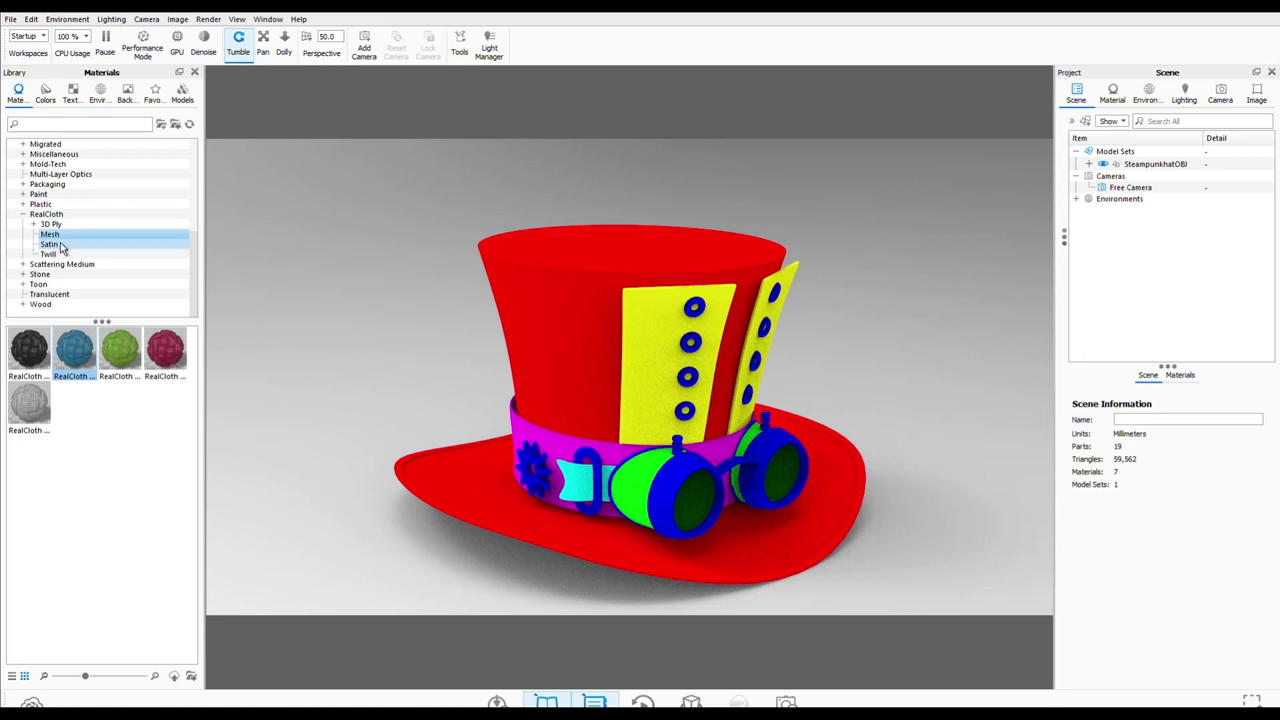
# Step: Apply RealCloth Satin Red to the hat body and brim and set its scale to 0.01 mm
pyautogui.click(58, 245)
pyautogui.moveTo(162, 355); pyautogui.dragTo(565, 390)
pyautogui.doubleClick(565, 390)
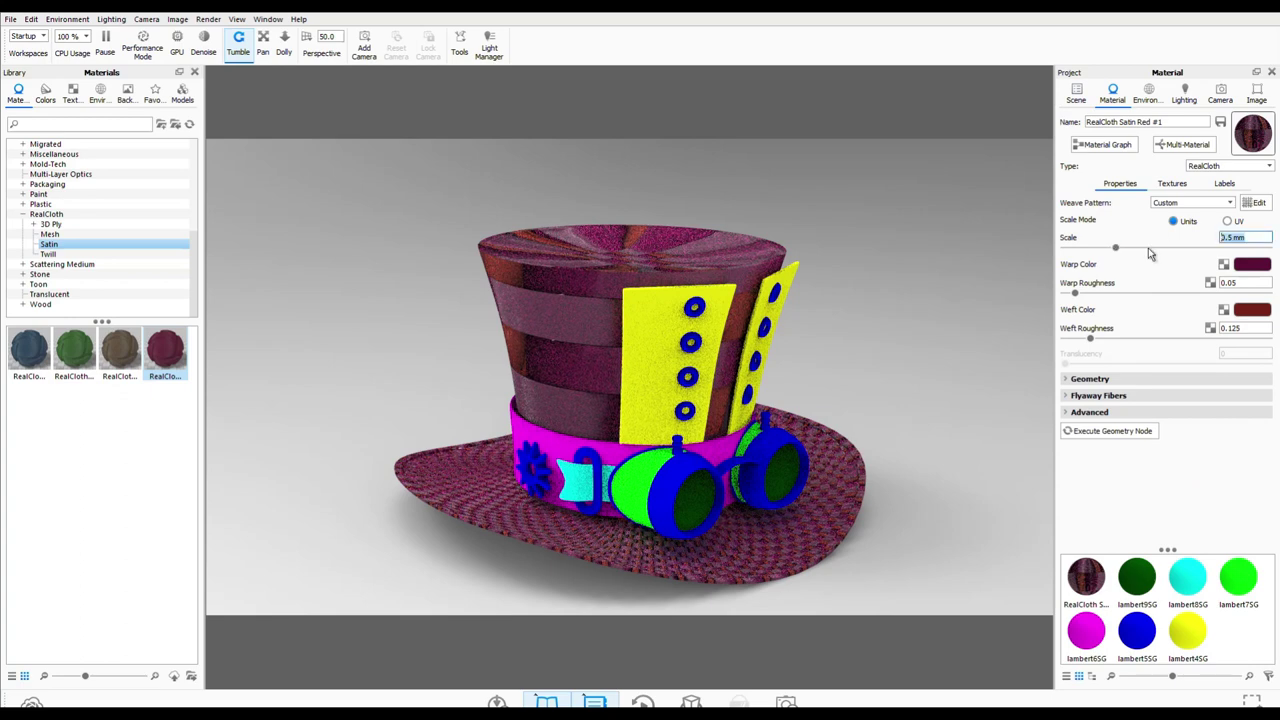
pyautogui.write('0.01')
pyautogui.press('Return')
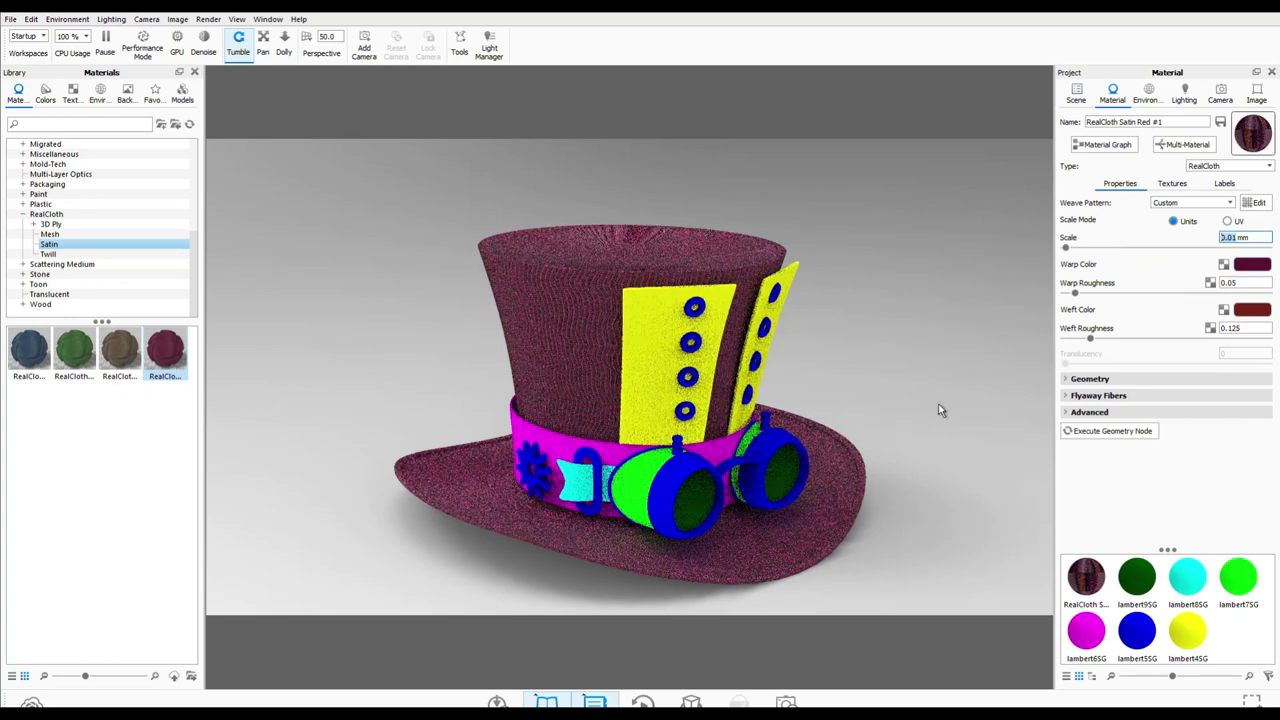
# Step: Make the warp and weft black, with weft roughness 0.789 and warp roughness 0.602
pyautogui.moveTo(940, 409); pyautogui.dragTo(623, 398)
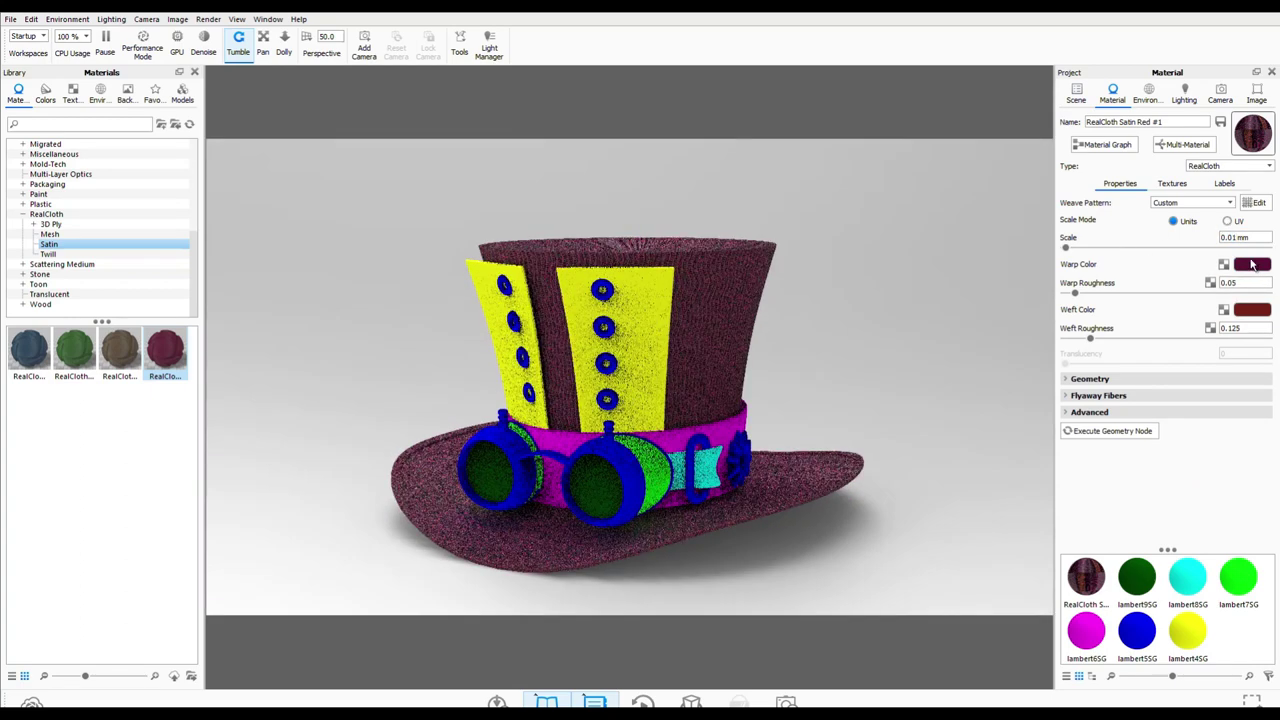
pyautogui.click(1252, 264)
pyautogui.click(1114, 202)
pyautogui.moveTo(1115, 204)
pyautogui.mouseDown()
pyautogui.moveTo(1110, 256)
pyautogui.moveTo(958, 309)
pyautogui.mouseUp()
pyautogui.click(1124, 546)
pyautogui.click(1252, 310)
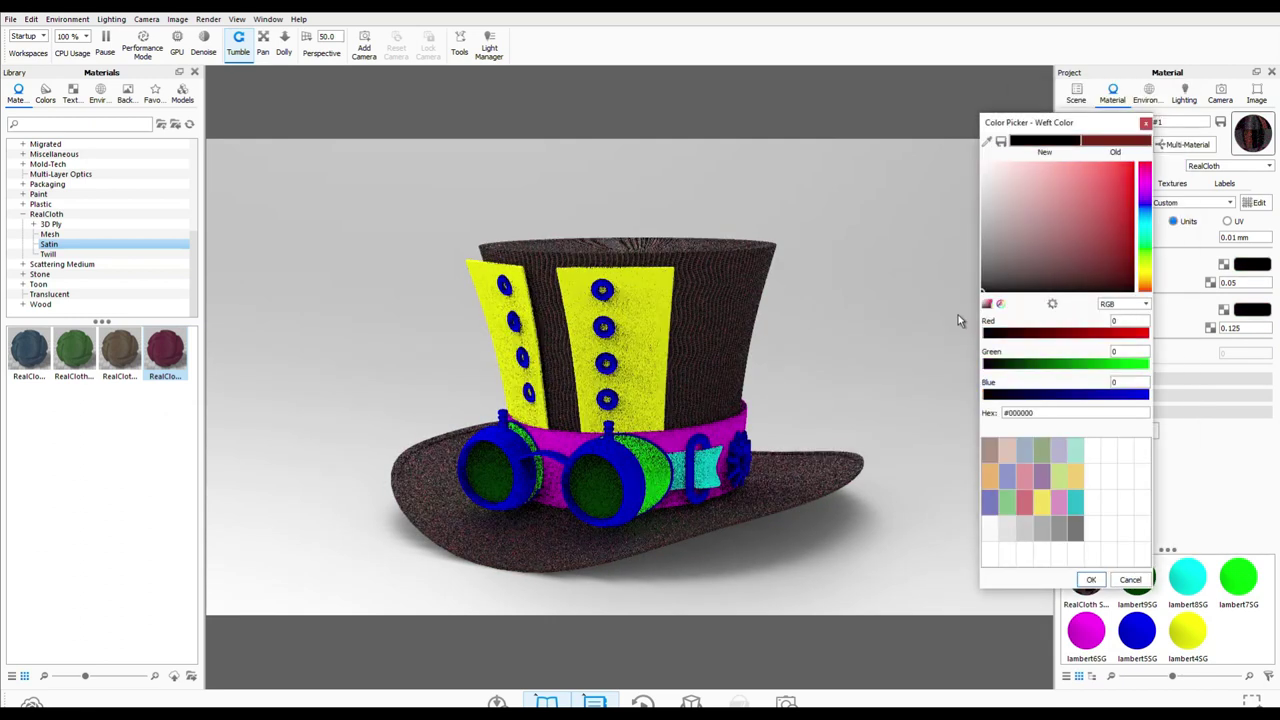
pyautogui.click(1091, 581)
pyautogui.moveTo(1090, 338); pyautogui.dragTo(1226, 338)
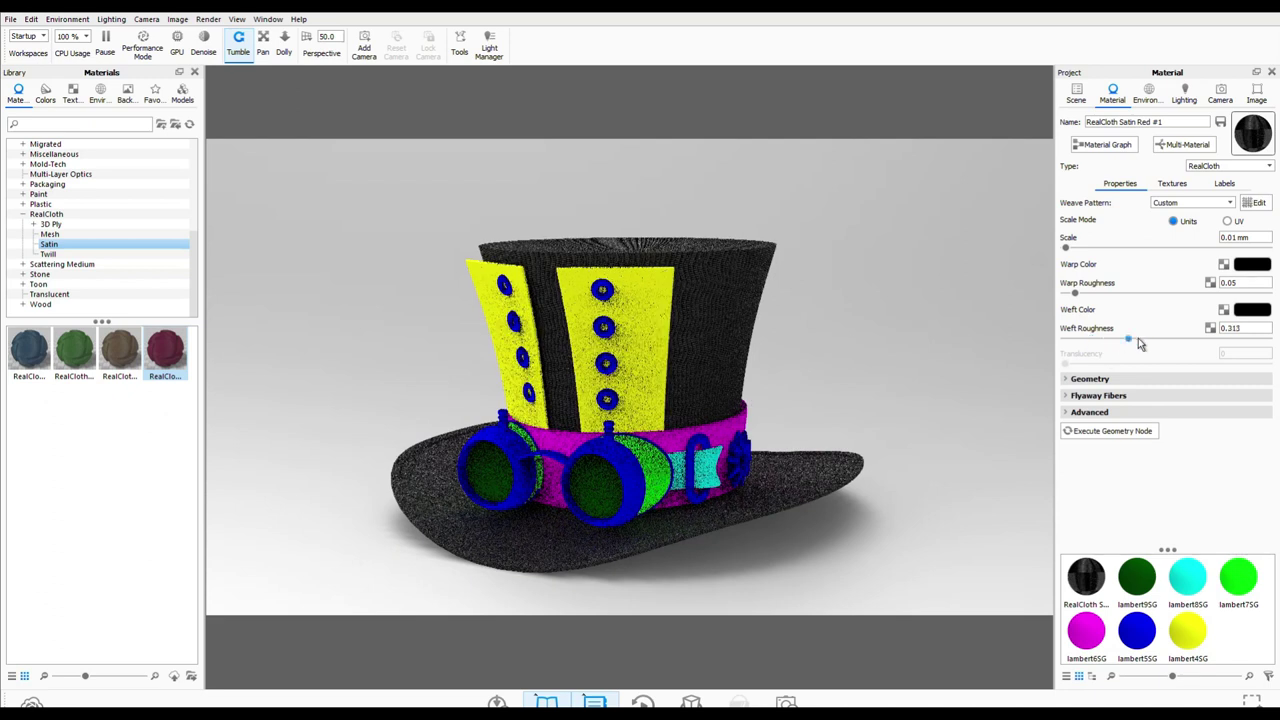
pyautogui.moveTo(1076, 298); pyautogui.dragTo(1191, 307)
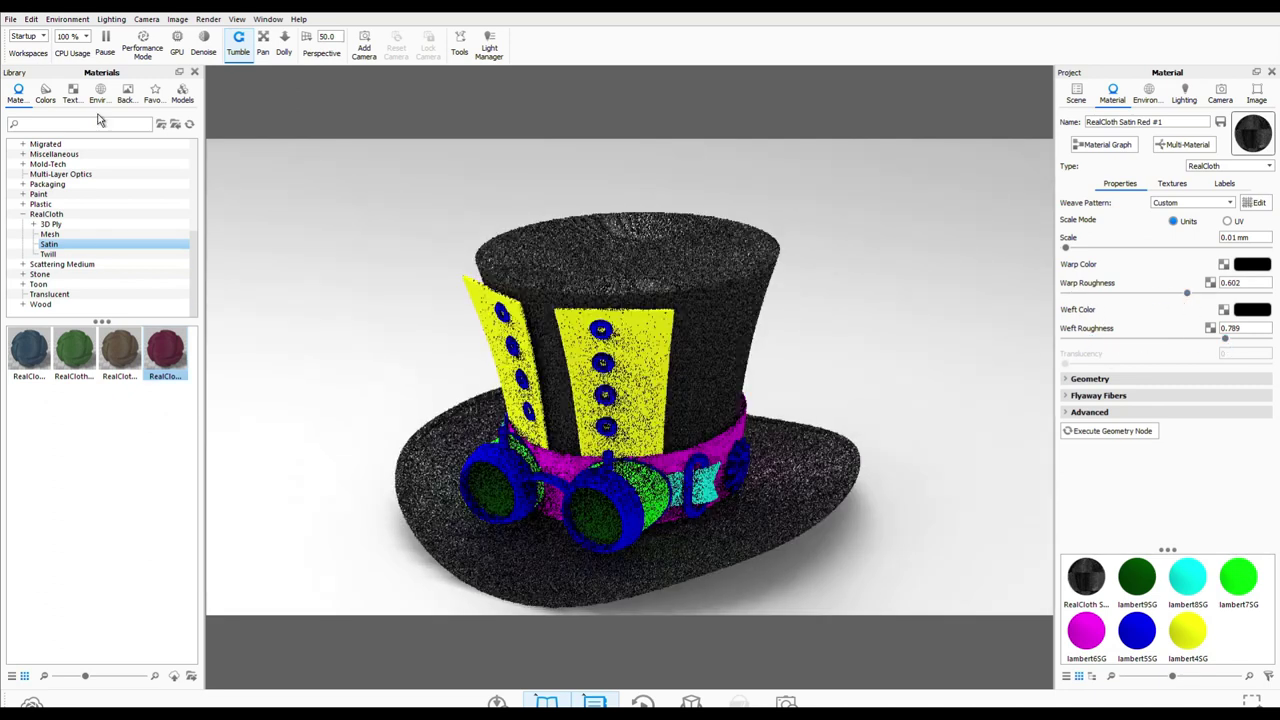
pyautogui.click(100, 93)
# Step: Set a White Solid Vignette backplate and light the hat with the Aversis_Bathroom_3k environment
pyautogui.moveTo(115, 385); pyautogui.dragTo(352, 502)
pyautogui.click(127, 93)
pyautogui.moveTo(143, 465); pyautogui.dragTo(310, 473)
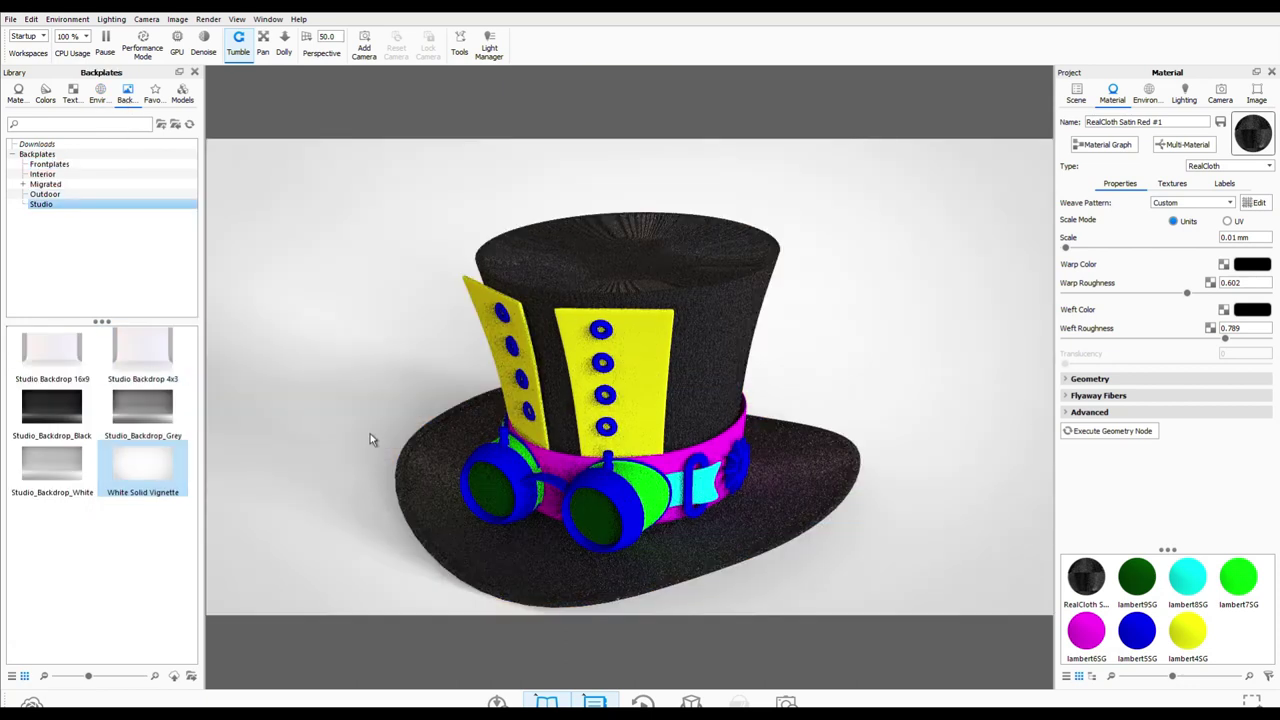
pyautogui.click(100, 93)
pyautogui.moveTo(139, 620); pyautogui.dragTo(324, 563)
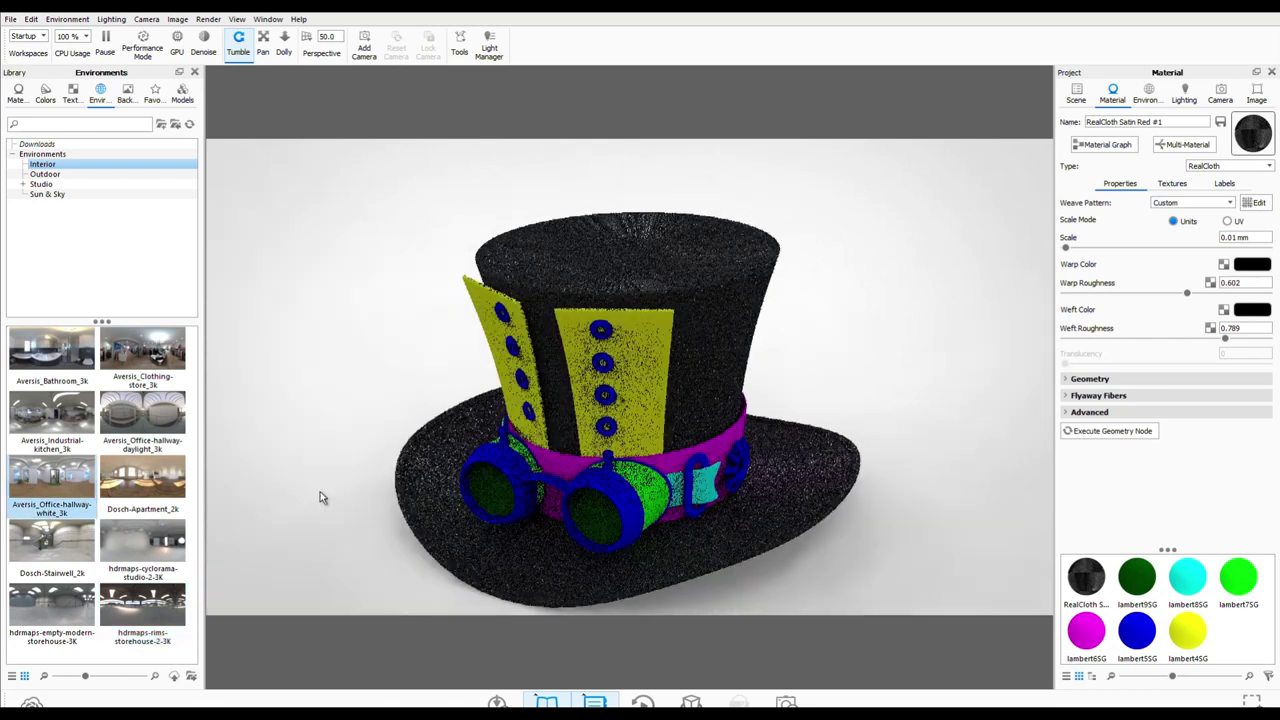
pyautogui.moveTo(52, 350); pyautogui.dragTo(313, 493)
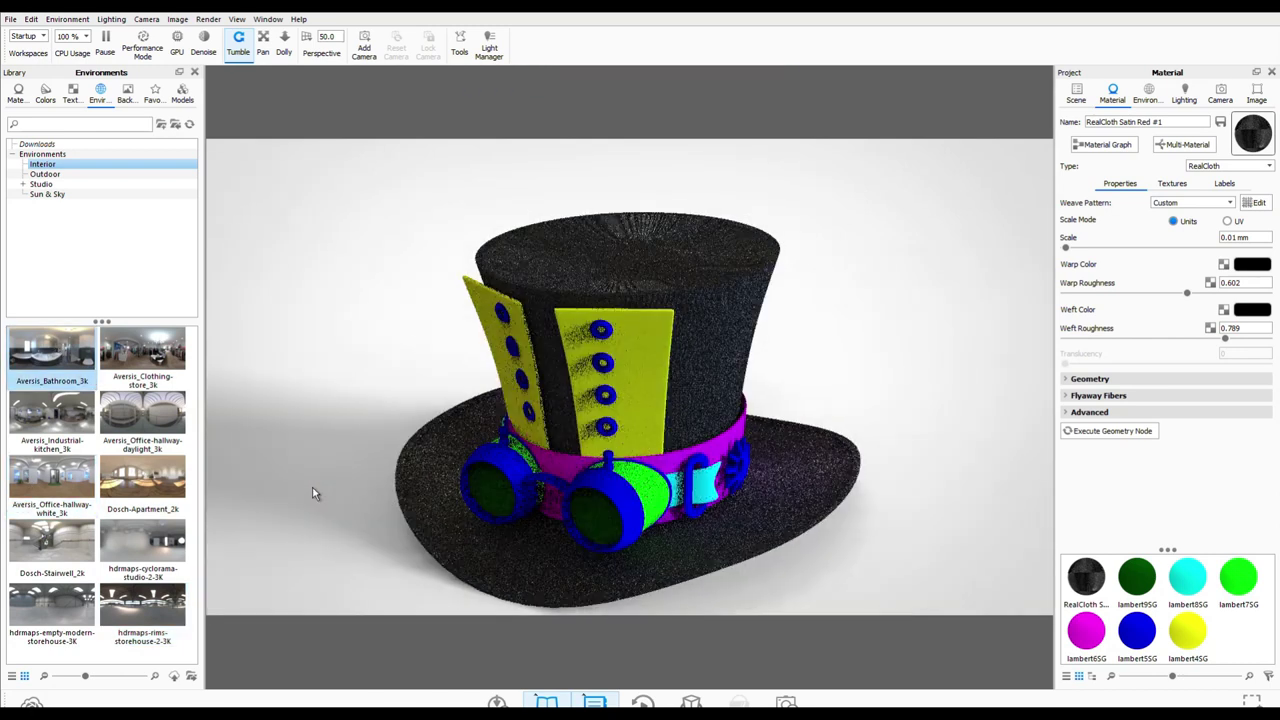
pyautogui.click(17, 94)
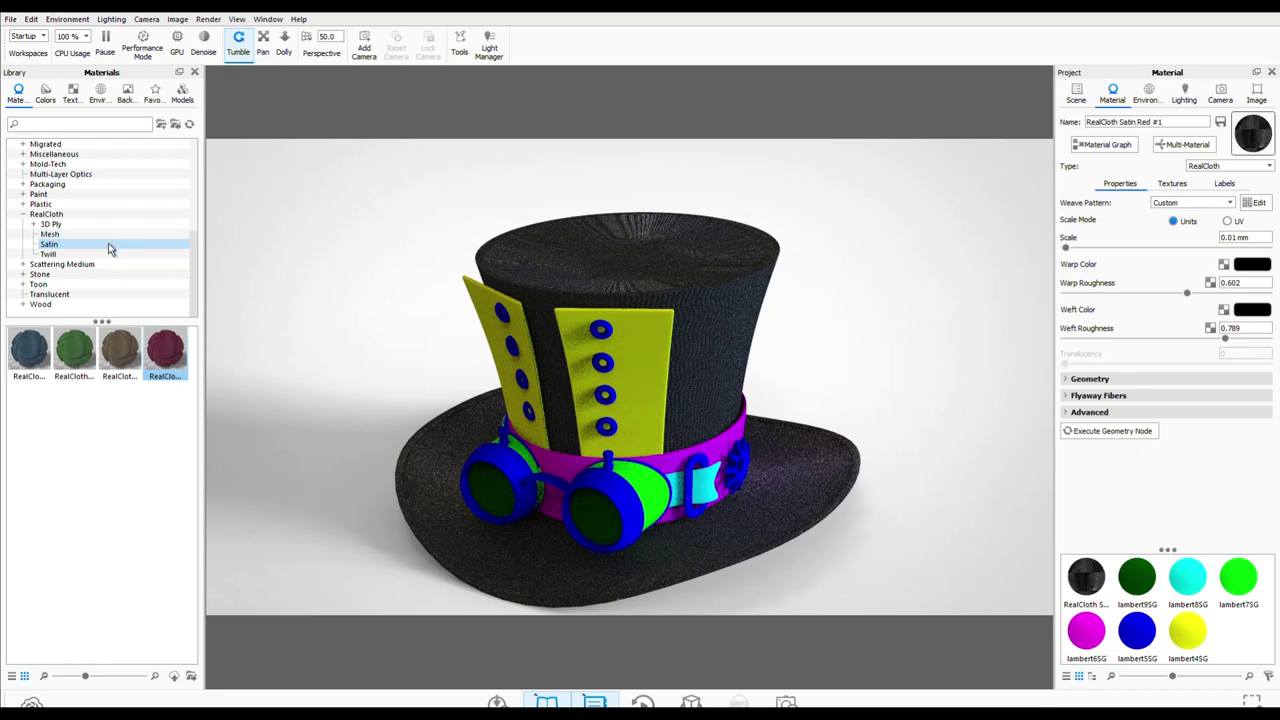
pyautogui.scroll(3, 88, 240)
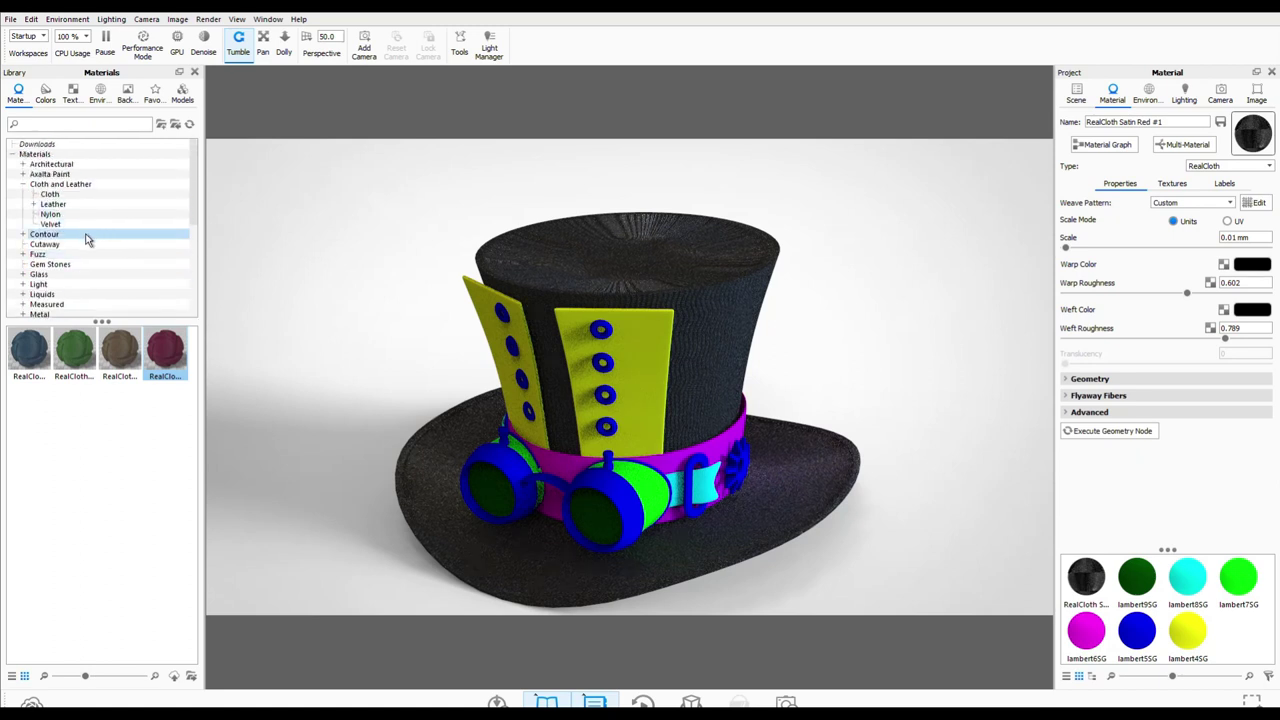
pyautogui.scroll(-1, 85, 298)
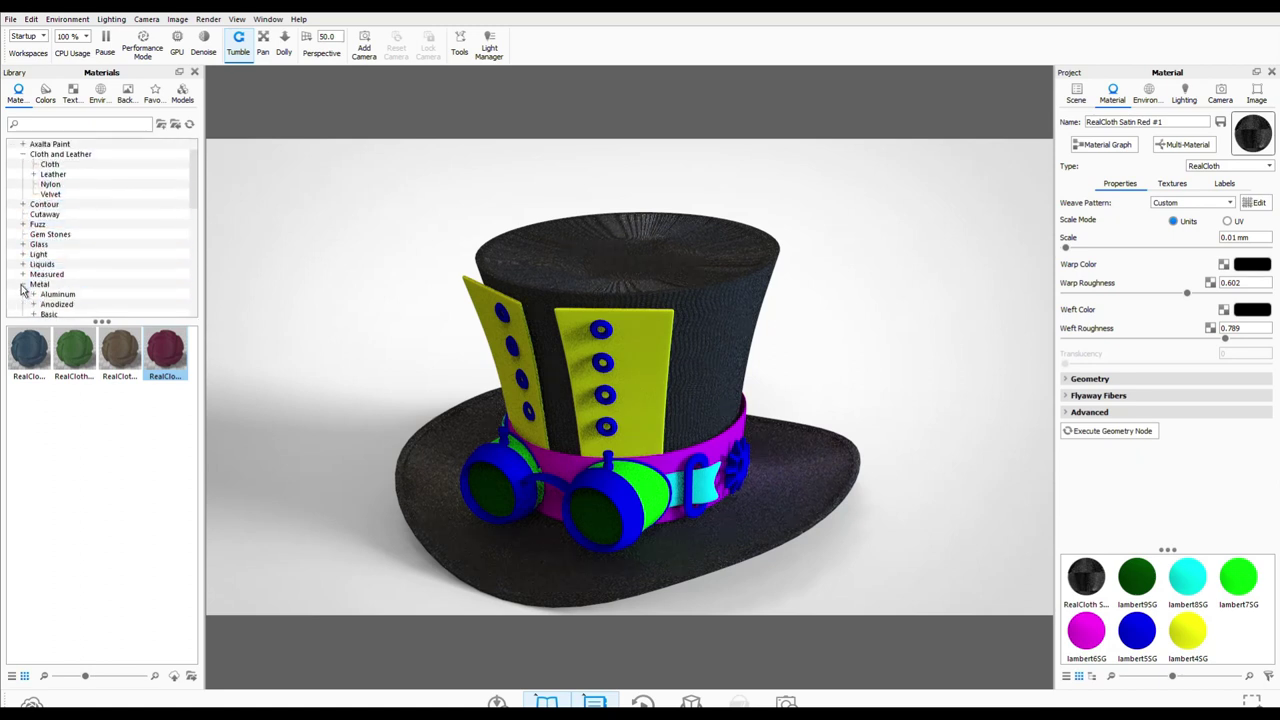
# Step: Apply Brass Textured metal to the goggles, eyelets and gears and raise its roughness to 0.282
pyautogui.scroll(-3, 22, 288)
pyautogui.click(58, 235)
pyautogui.moveTo(120, 408); pyautogui.dragTo(520, 478)
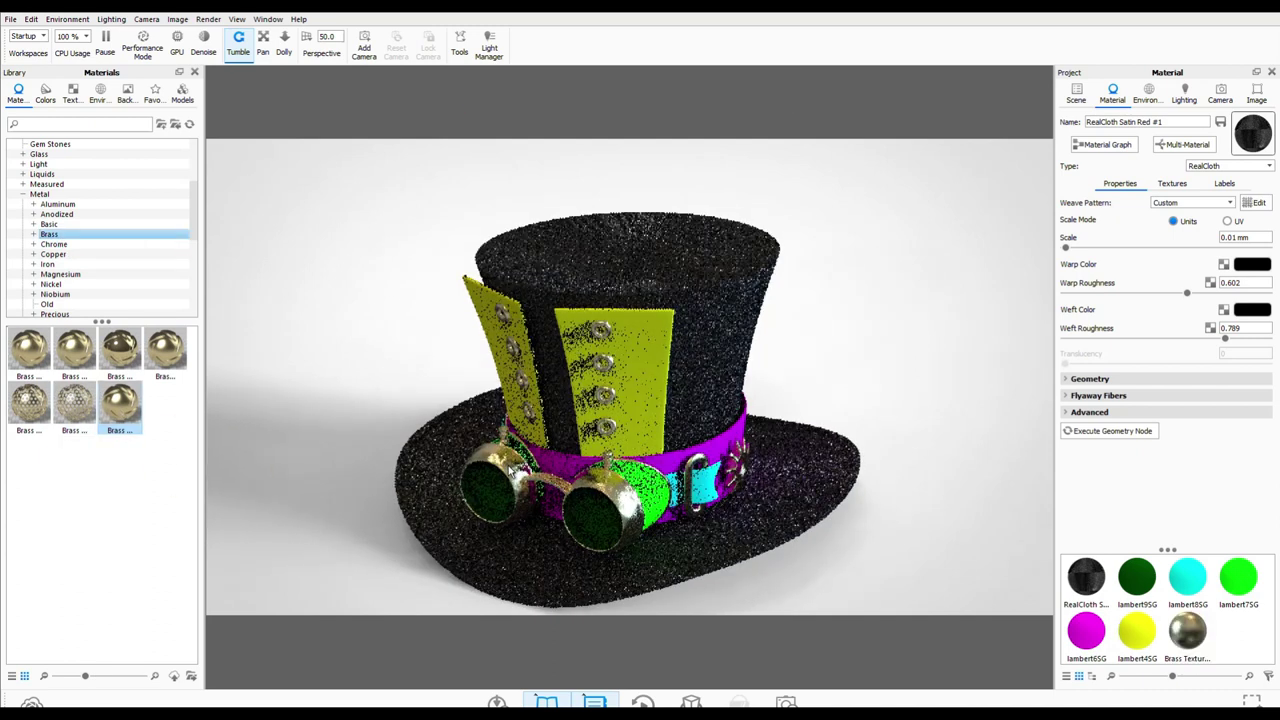
pyautogui.moveTo(1203, 253); pyautogui.dragTo(1250, 255)
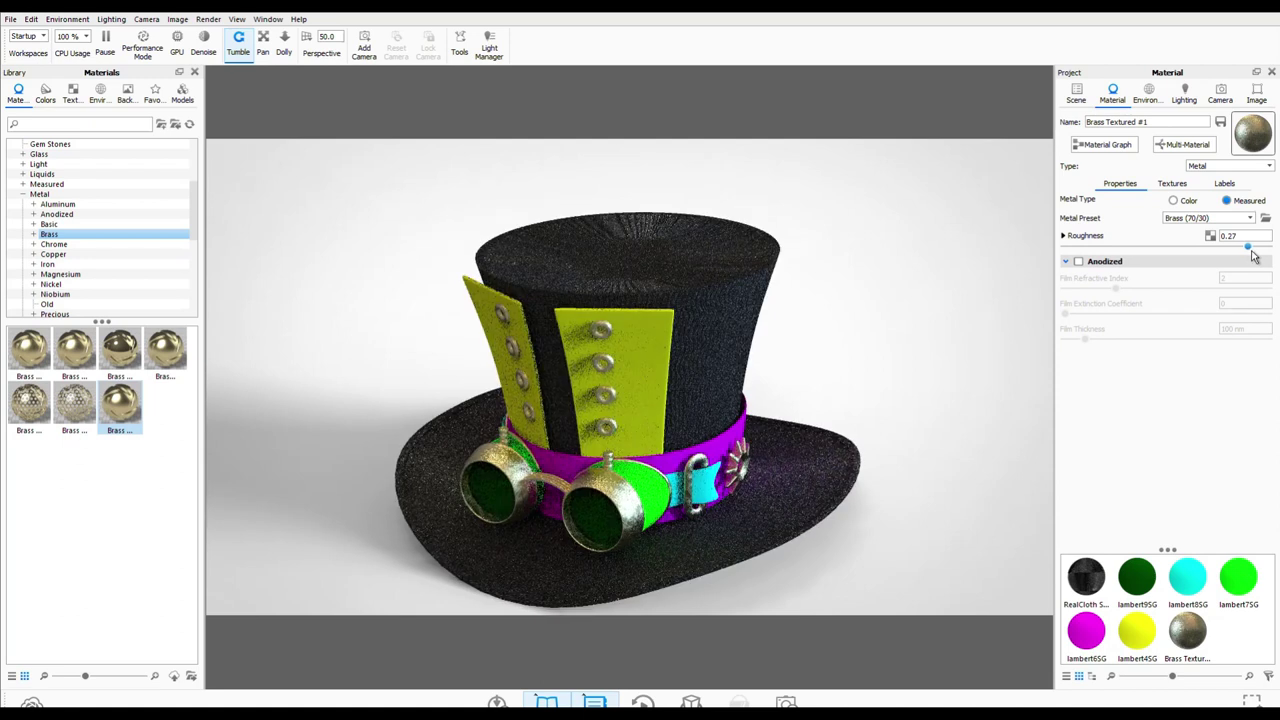
pyautogui.moveTo(1253, 256); pyautogui.dragTo(1240, 248)
# Step: Turn on Anodized with 572 nm film thickness, film index 3.196 and roughness 0.313
pyautogui.click(1066, 261)
pyautogui.click(1077, 261)
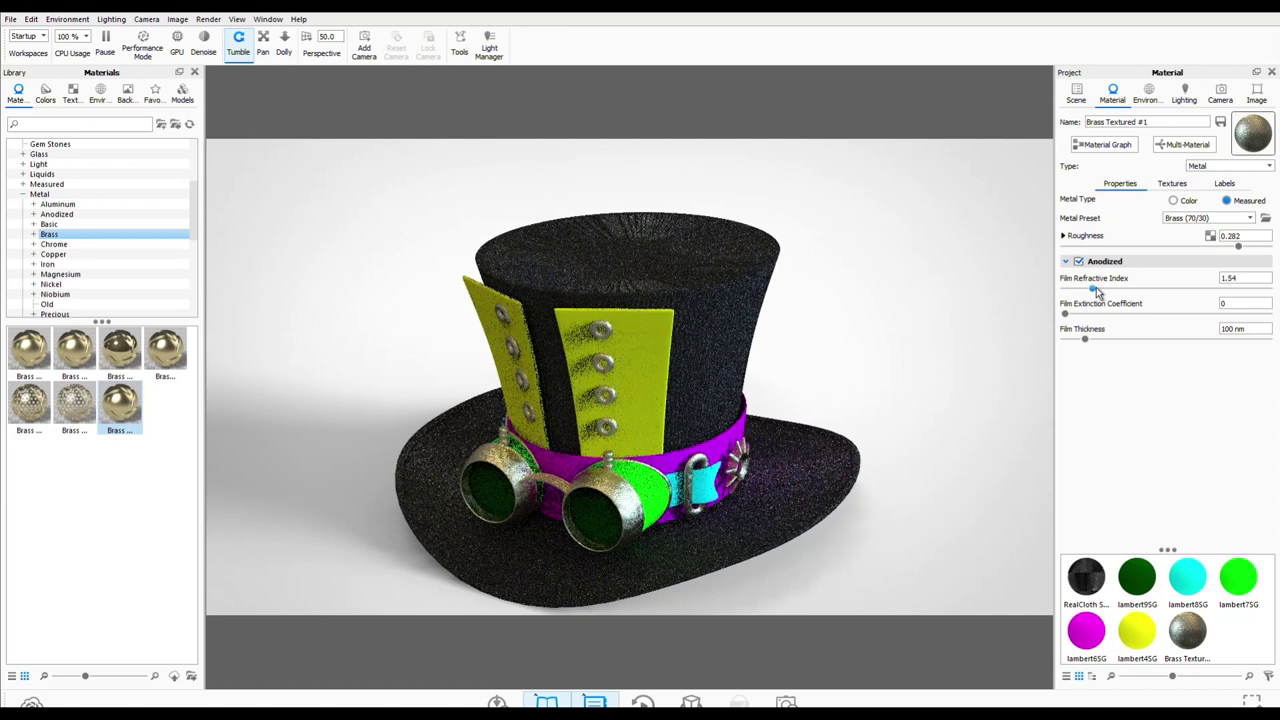
pyautogui.moveTo(1084, 338); pyautogui.dragTo(1182, 342)
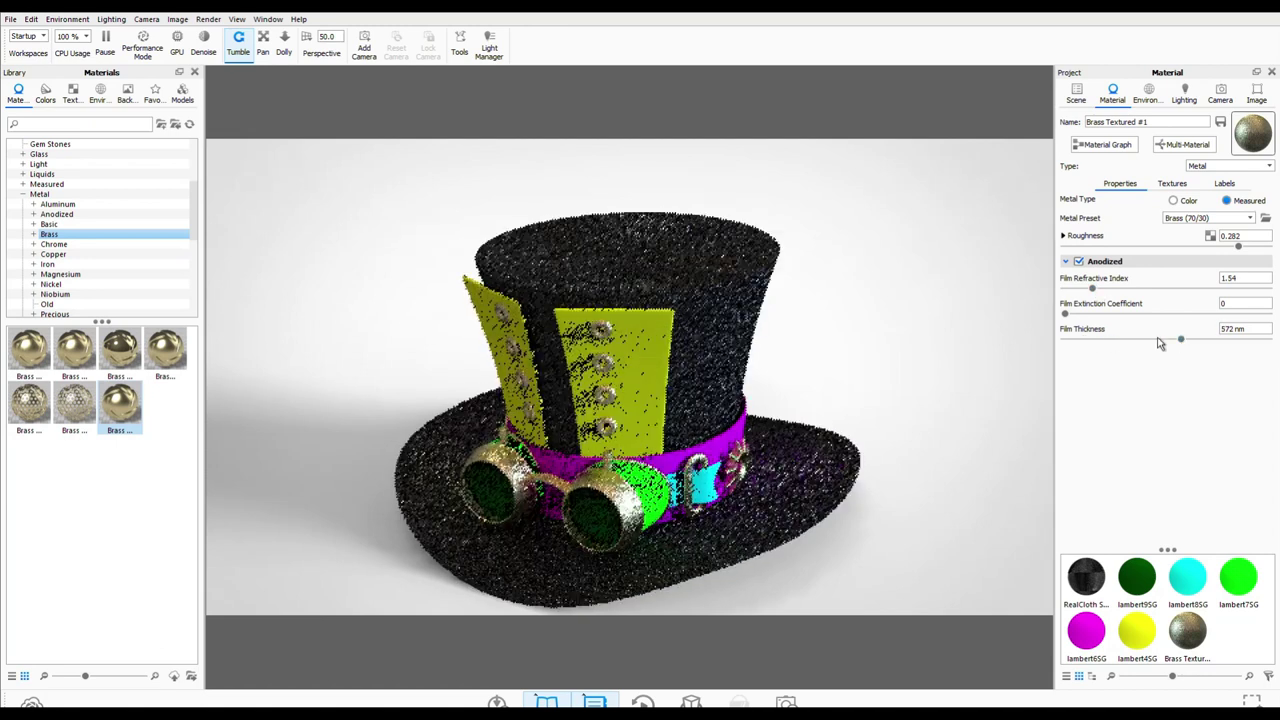
pyautogui.moveTo(1092, 288); pyautogui.dragTo(1177, 289)
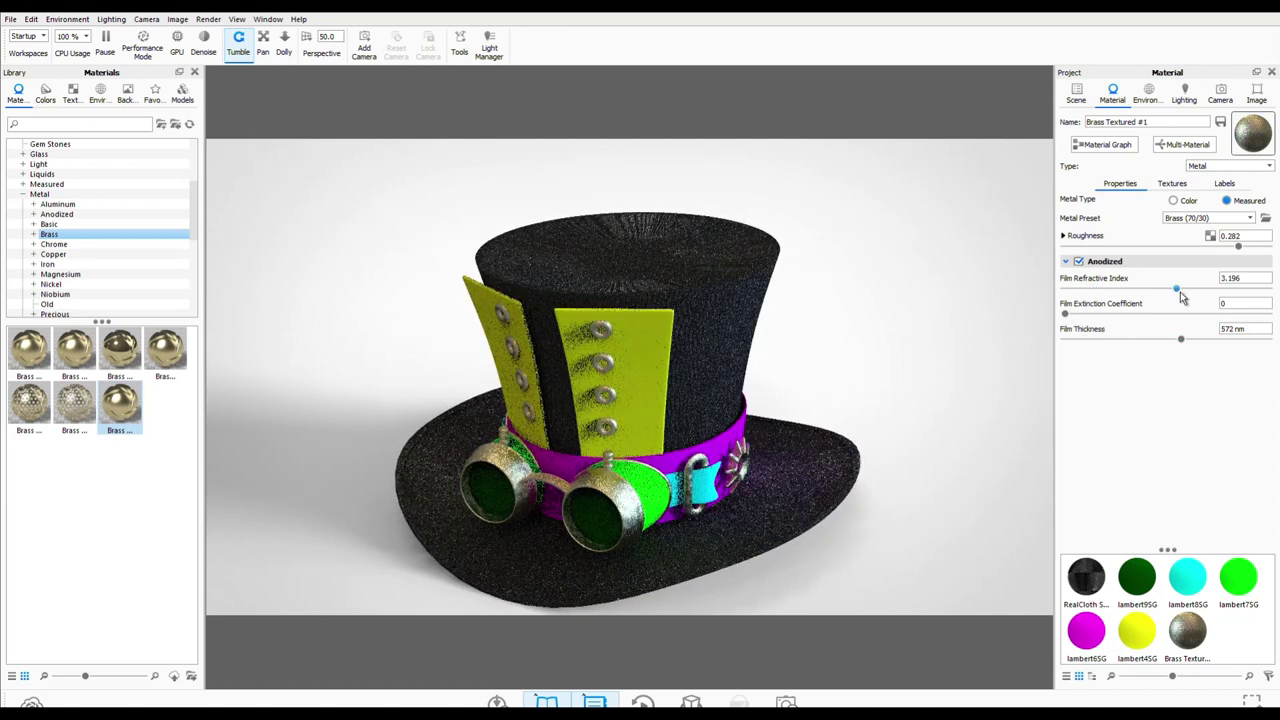
pyautogui.moveTo(1258, 257); pyautogui.dragTo(1259, 258)
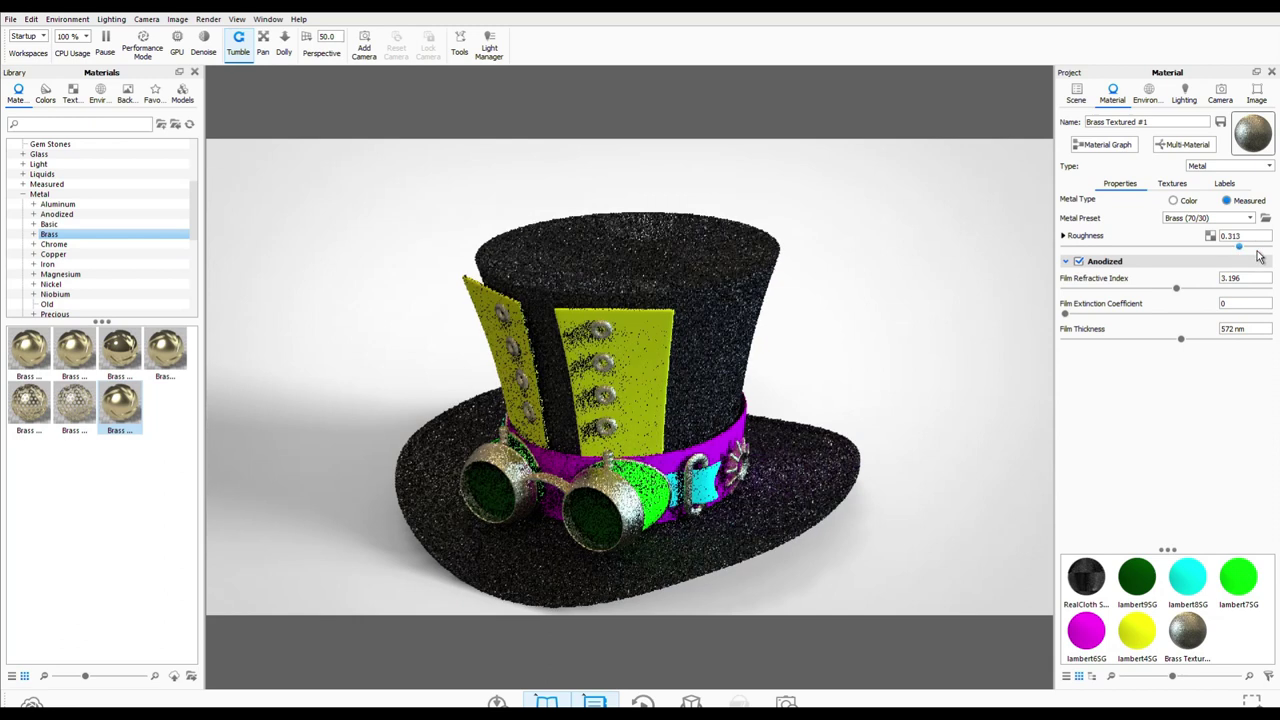
pyautogui.scroll(4, 43, 246)
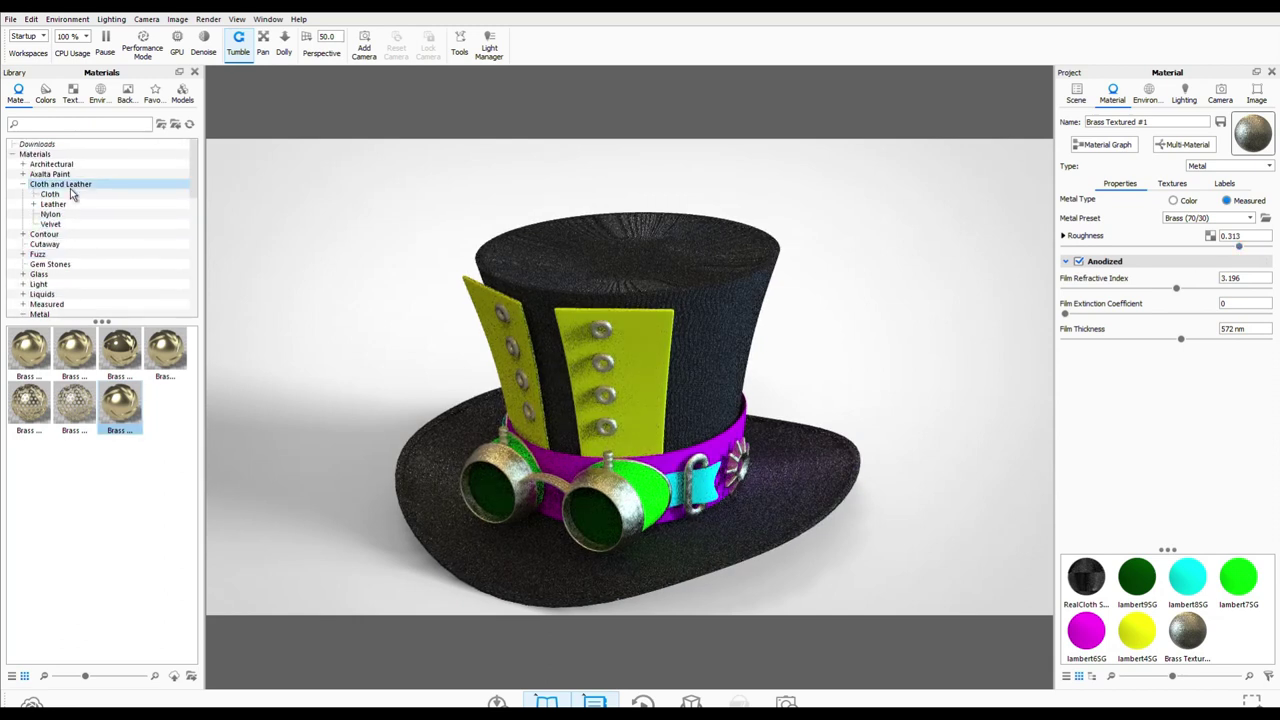
# Step: Apply Leather Dark Red to the strap piece and set its texture scale to 165 mm
pyautogui.click(53, 204)
pyautogui.moveTo(163, 354); pyautogui.dragTo(704, 497)
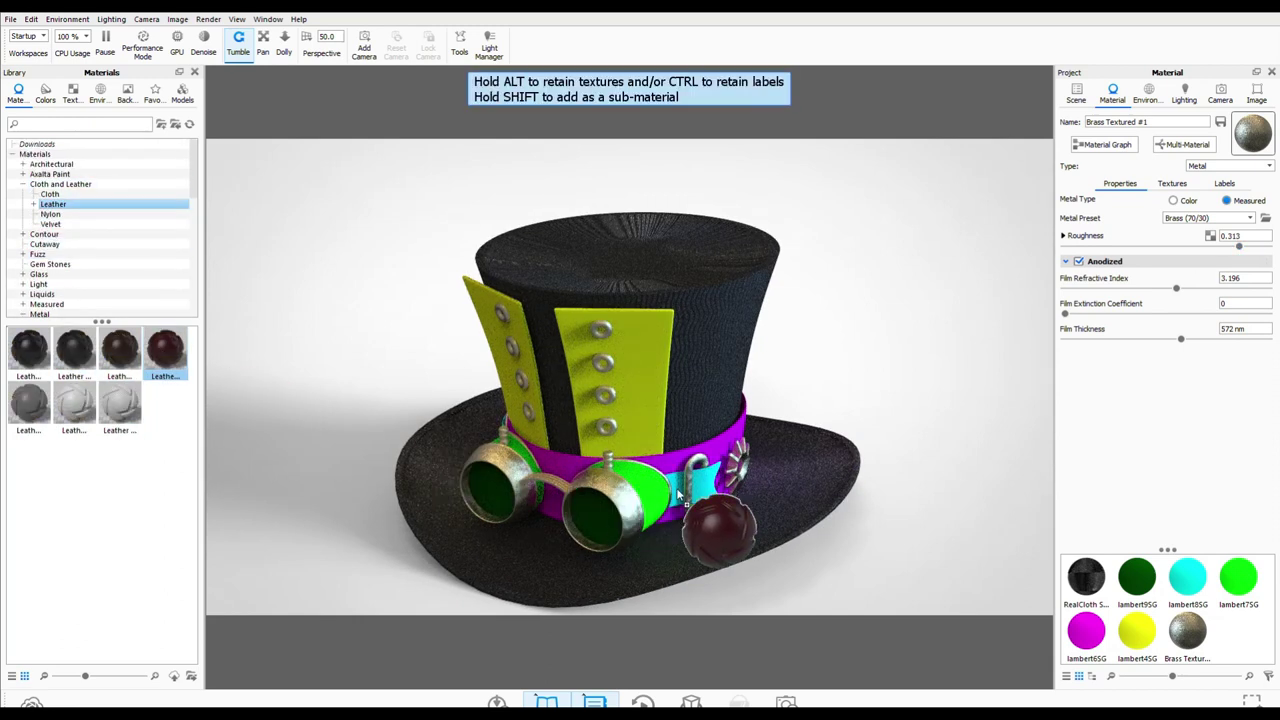
pyautogui.doubleClick(702, 489)
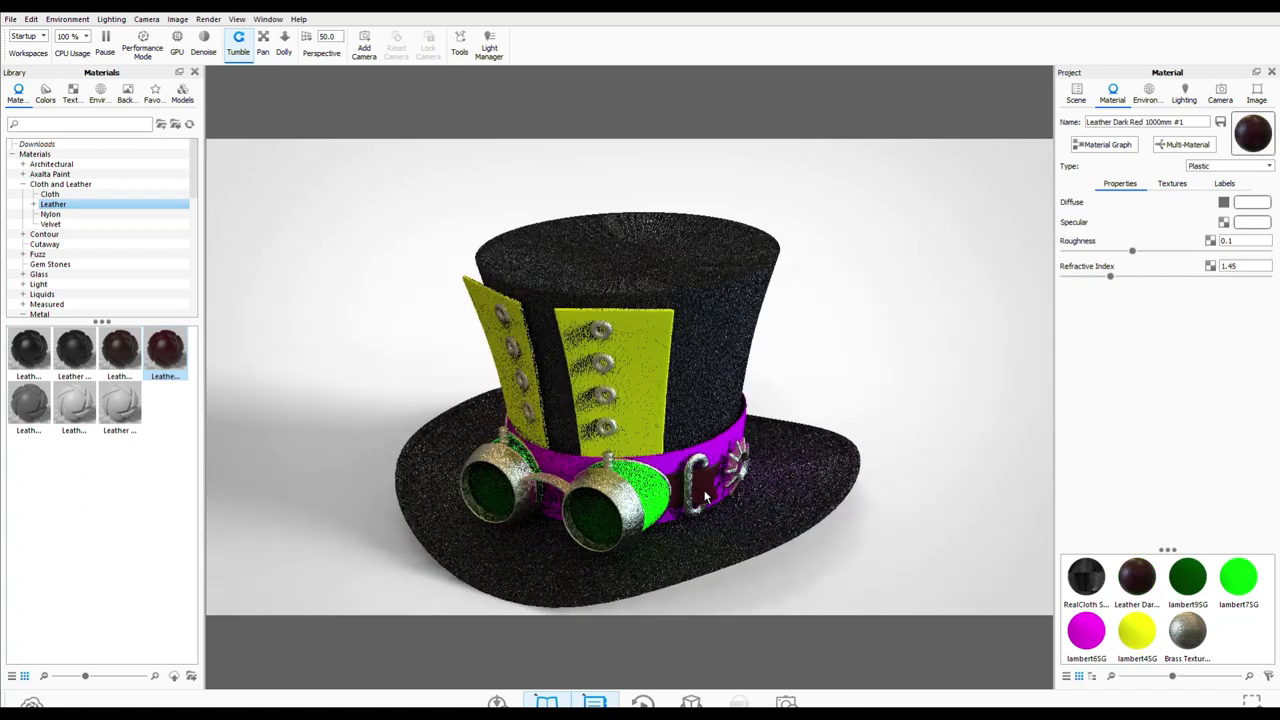
pyautogui.click(1172, 184)
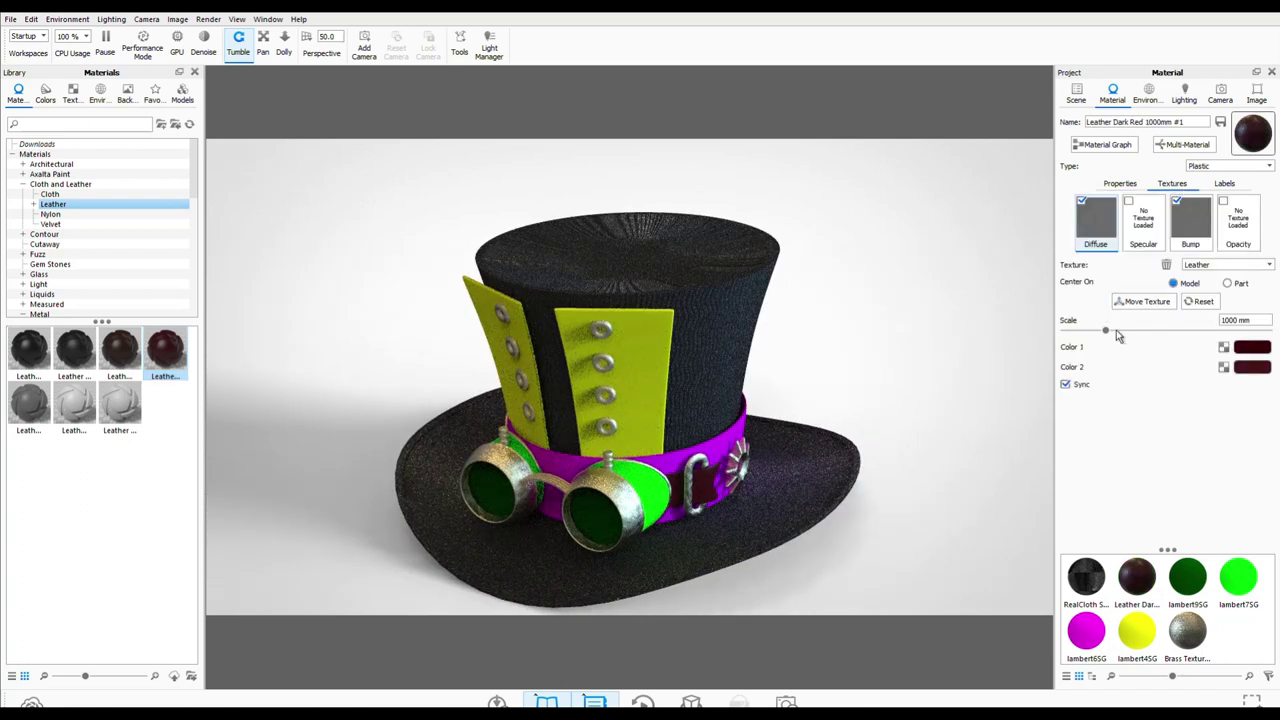
pyautogui.moveTo(1107, 332); pyautogui.dragTo(1148, 331)
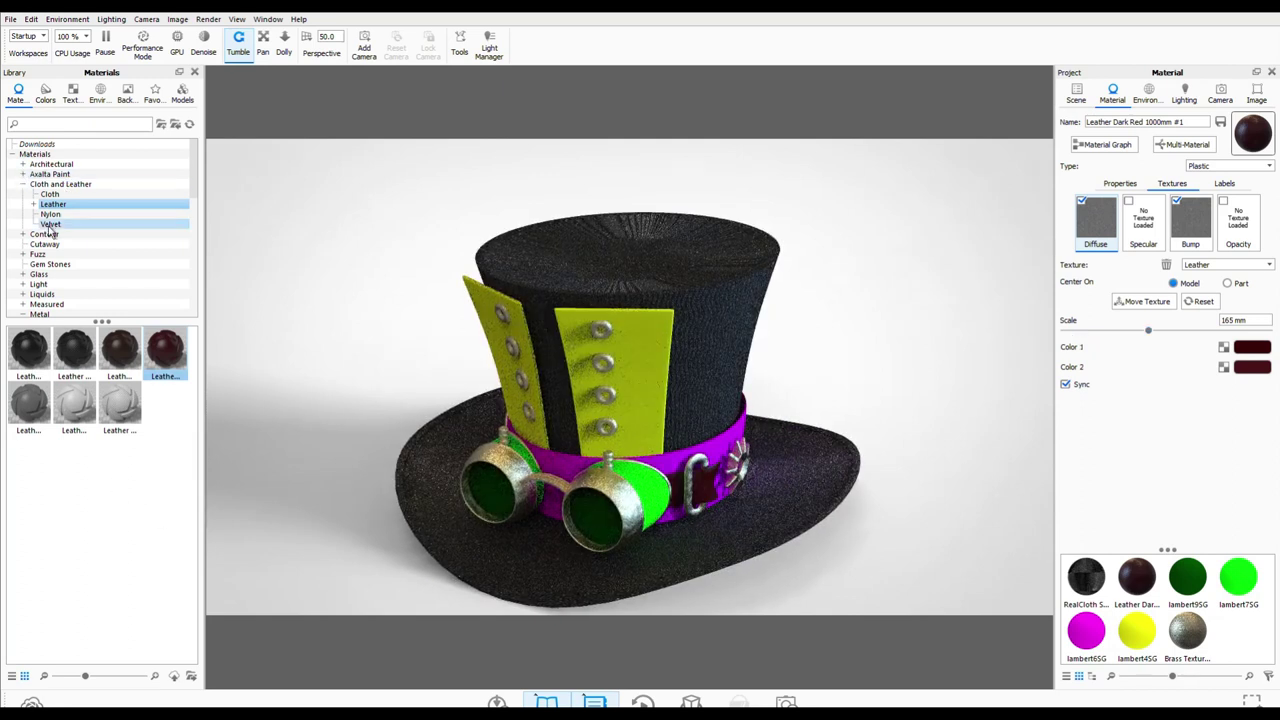
# Step: Browse the Metal, Nylon and Cloth material categories in the library
pyautogui.scroll(-1, 94, 286)
pyautogui.doubleClick(94, 285)
pyautogui.scroll(-3, 94, 286)
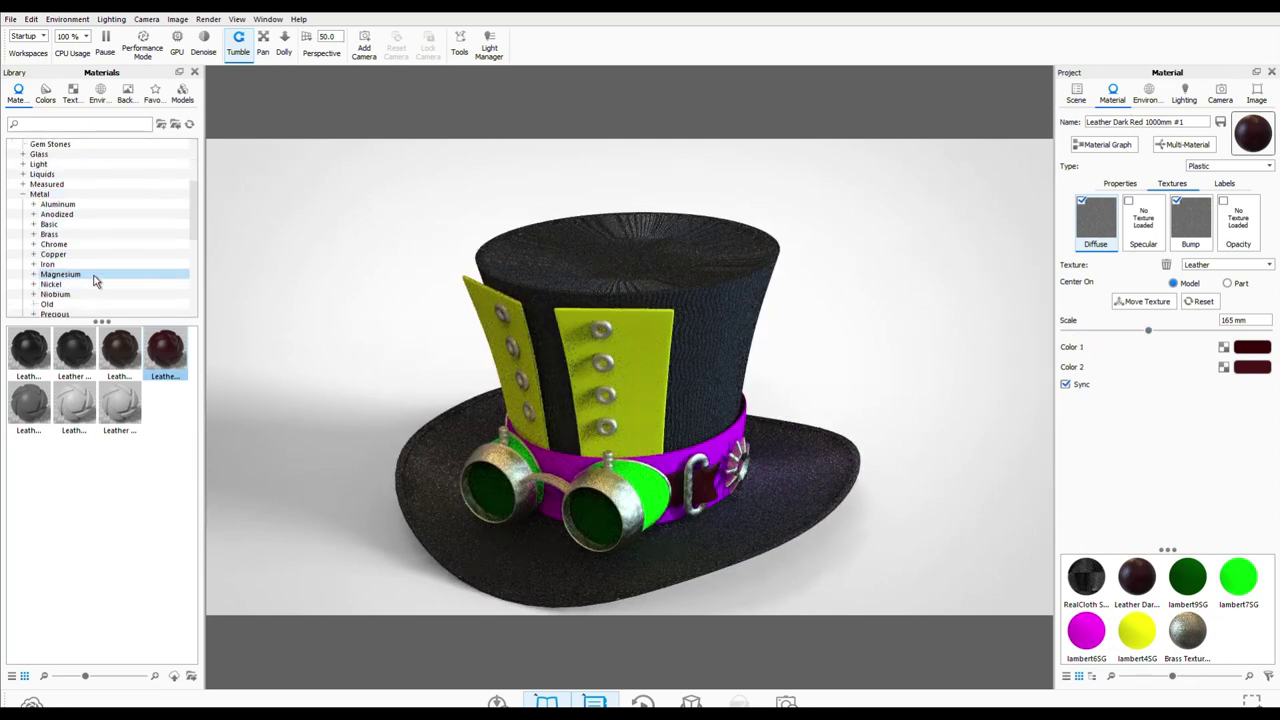
pyautogui.scroll(4, 112, 270)
pyautogui.click(70, 218)
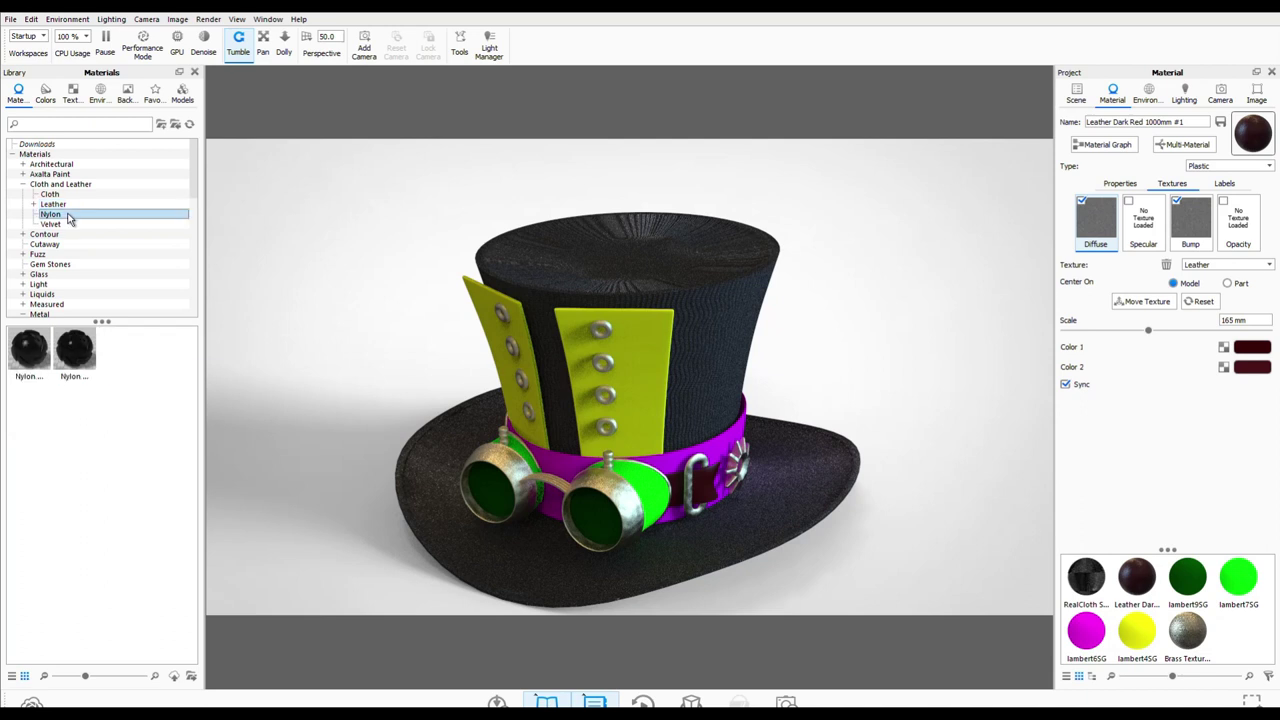
pyautogui.click(52, 194)
# Step: Apply Cloth Weave Beige to the panels, shrink the weave, and raise fibers, distortion and colour variation to 0.575
pyautogui.moveTo(40, 372); pyautogui.dragTo(636, 371)
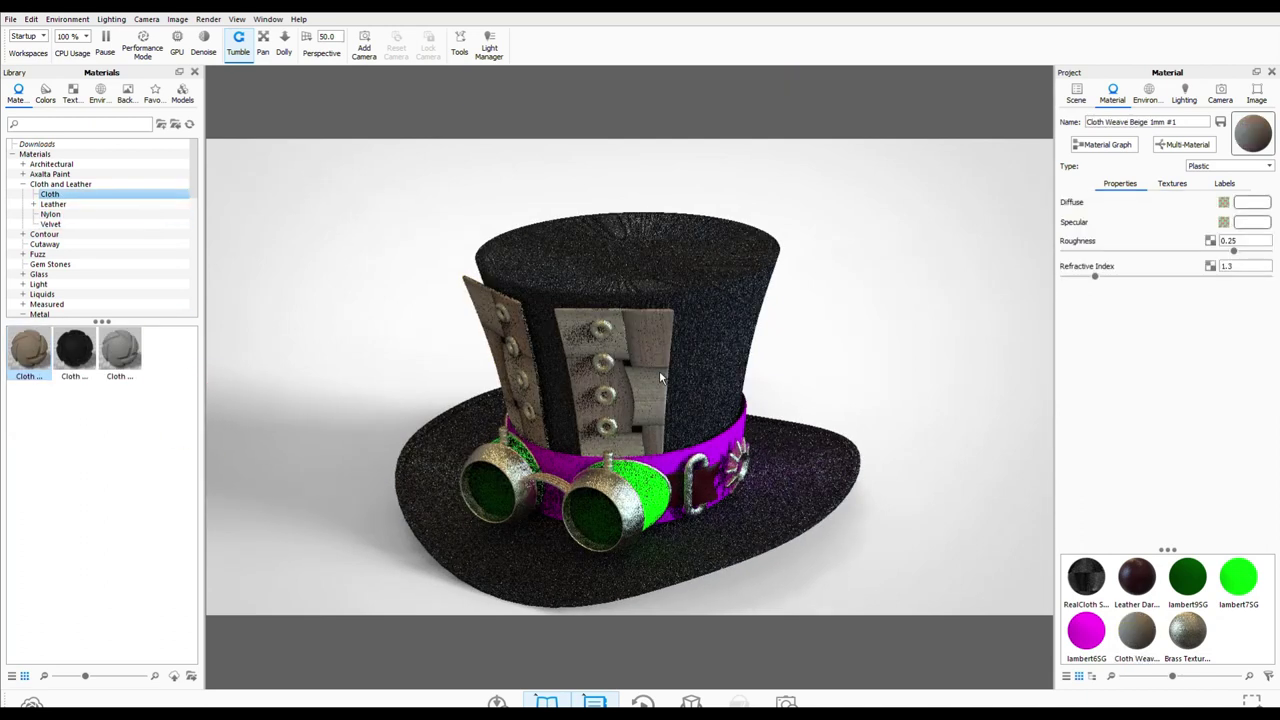
pyautogui.click(1172, 185)
pyautogui.moveTo(1141, 364); pyautogui.dragTo(1086, 369)
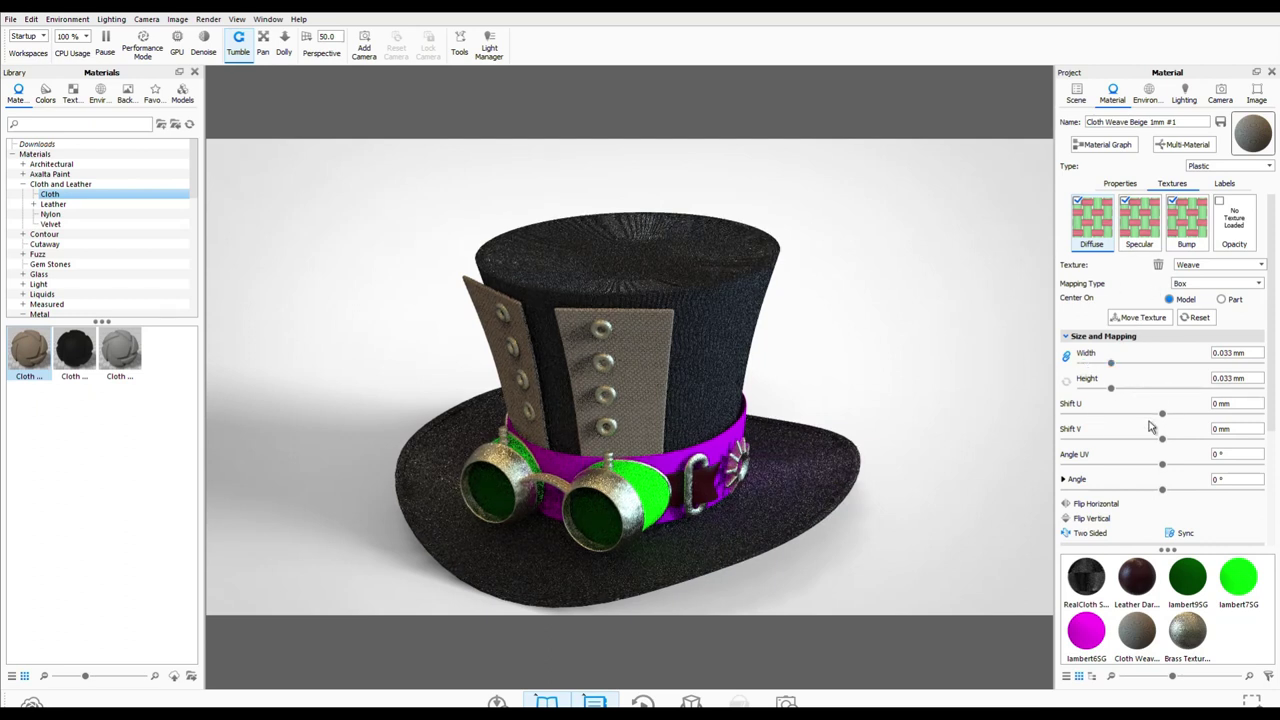
pyautogui.scroll(-3, 1205, 481)
pyautogui.moveTo(1162, 472); pyautogui.dragTo(1221, 472)
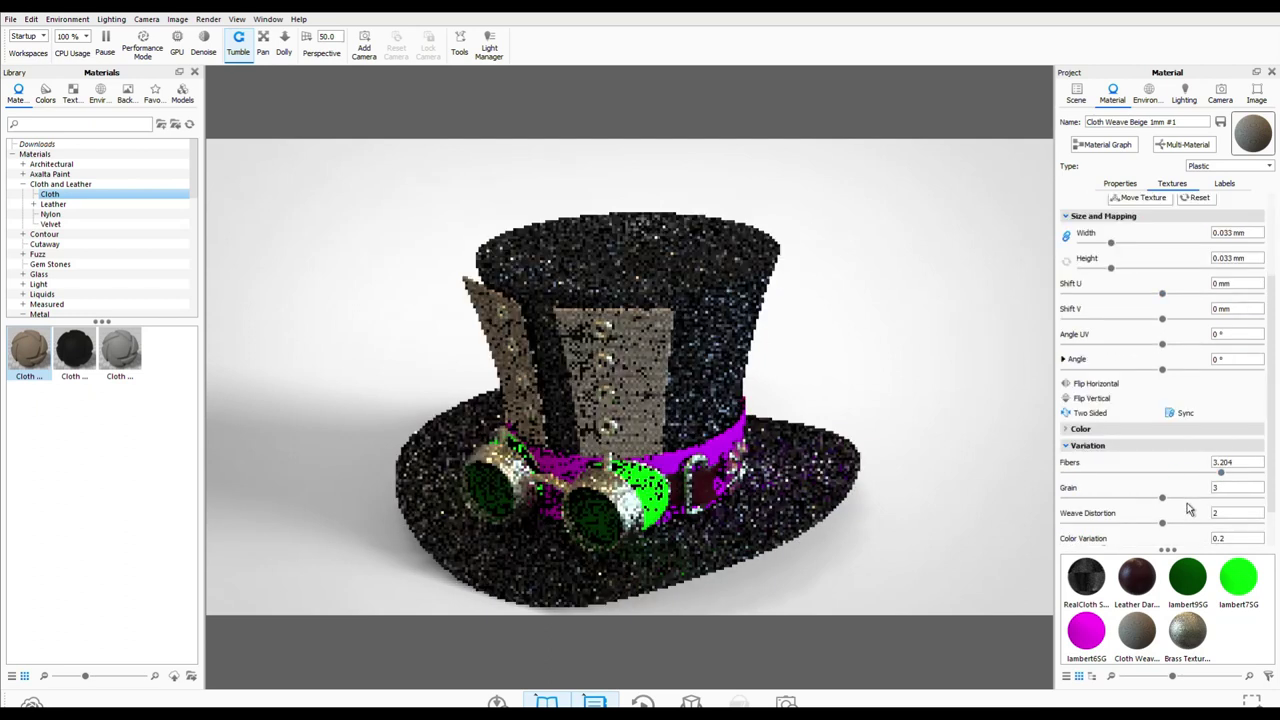
pyautogui.moveTo(1162, 522); pyautogui.dragTo(1211, 523)
pyautogui.scroll(-1, 1207, 481)
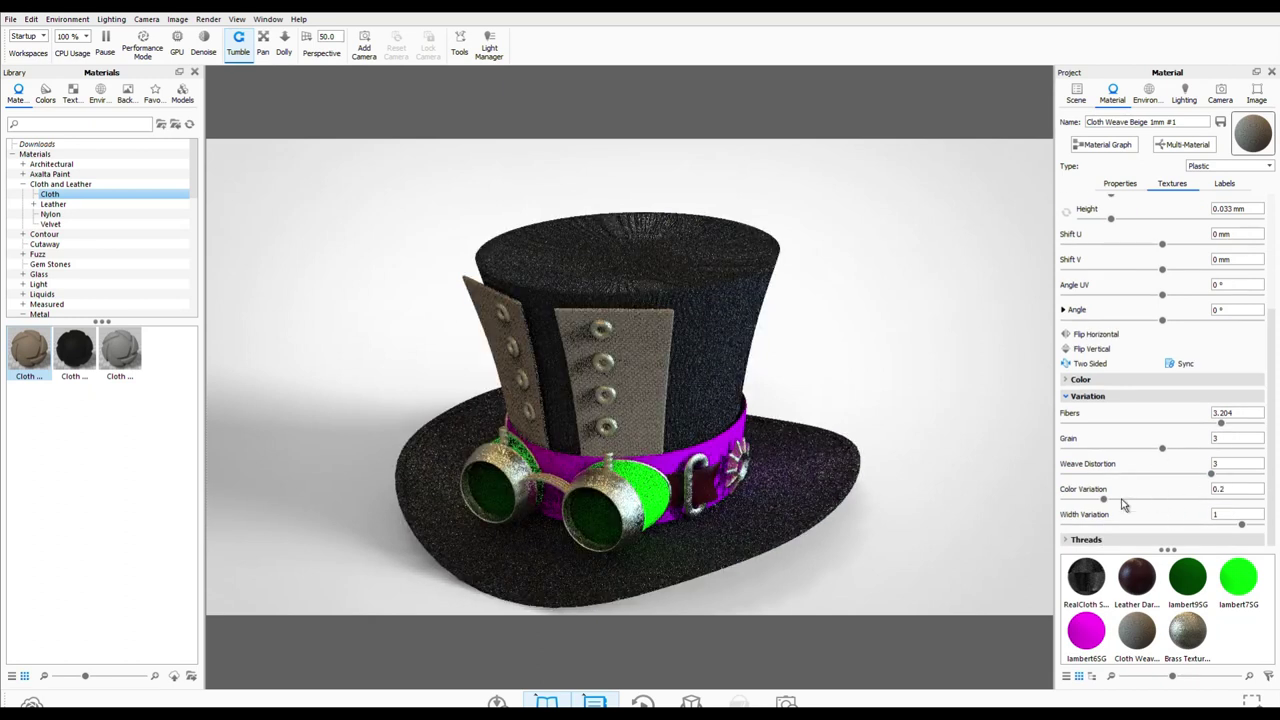
pyautogui.moveTo(1127, 508); pyautogui.dragTo(1180, 509)
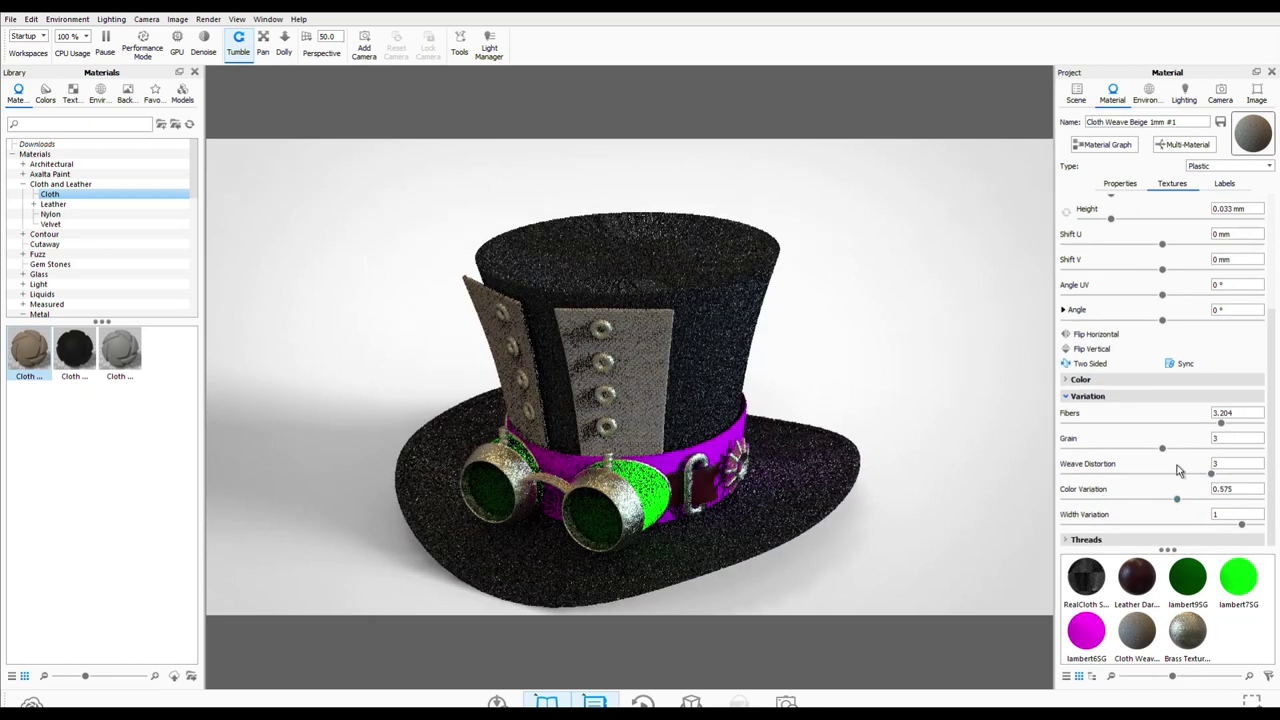
pyautogui.scroll(5, 1183, 356)
# Step: Raise the cloth's refractive index to 1.612 and review its 0.033 mm box-mapped weave texture
pyautogui.click(1120, 184)
pyautogui.moveTo(1097, 277); pyautogui.dragTo(1128, 277)
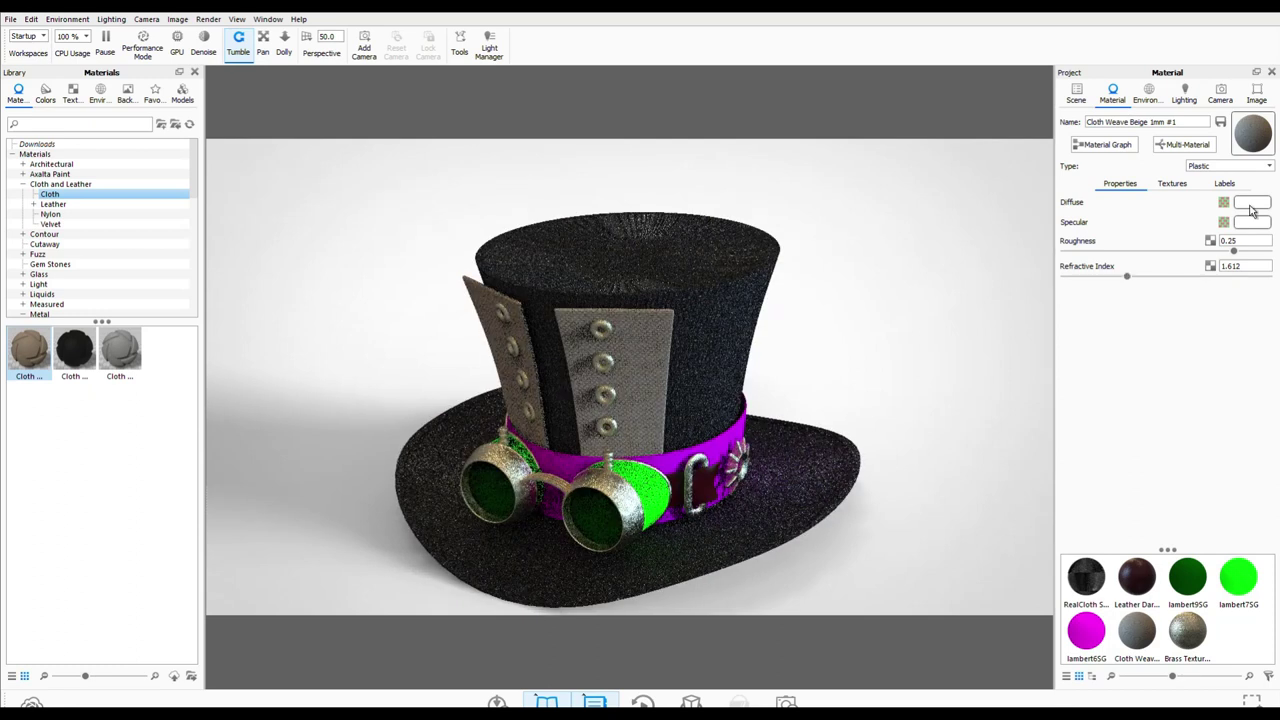
pyautogui.click(1172, 184)
pyautogui.scroll(-1, 1190, 374)
pyautogui.scroll(5, 1201, 406)
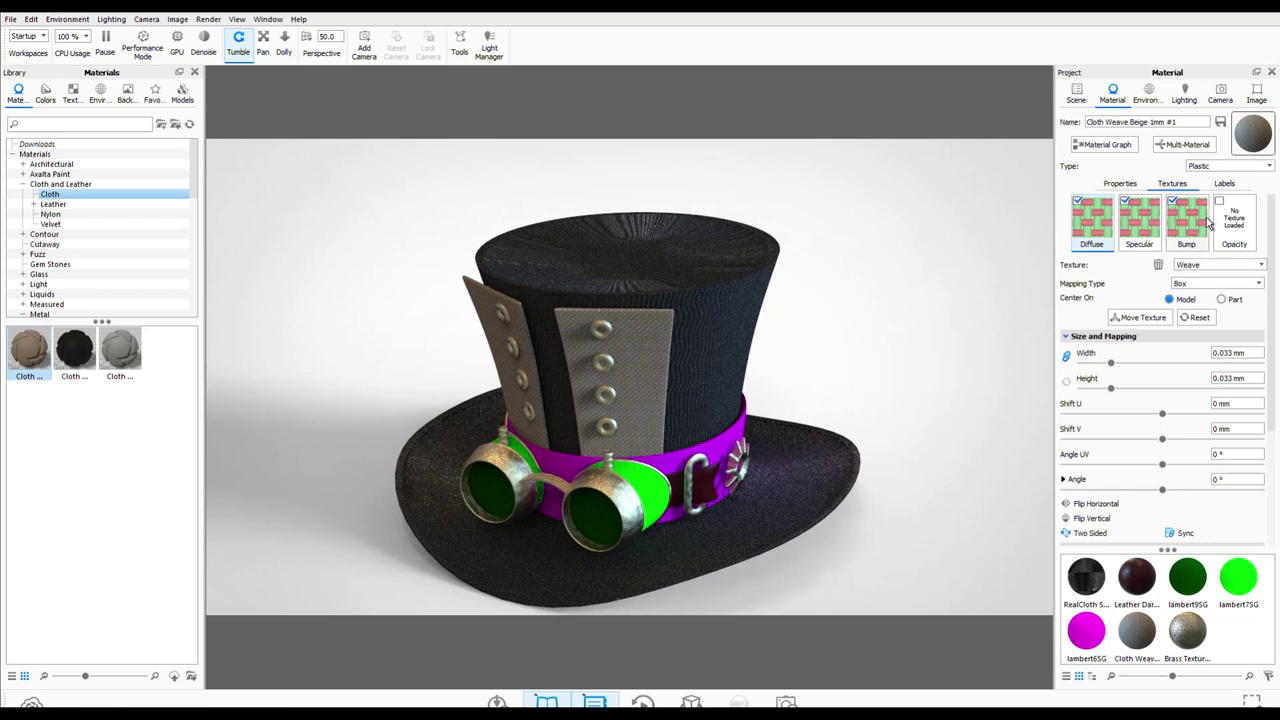
pyautogui.doubleClick(634, 398)
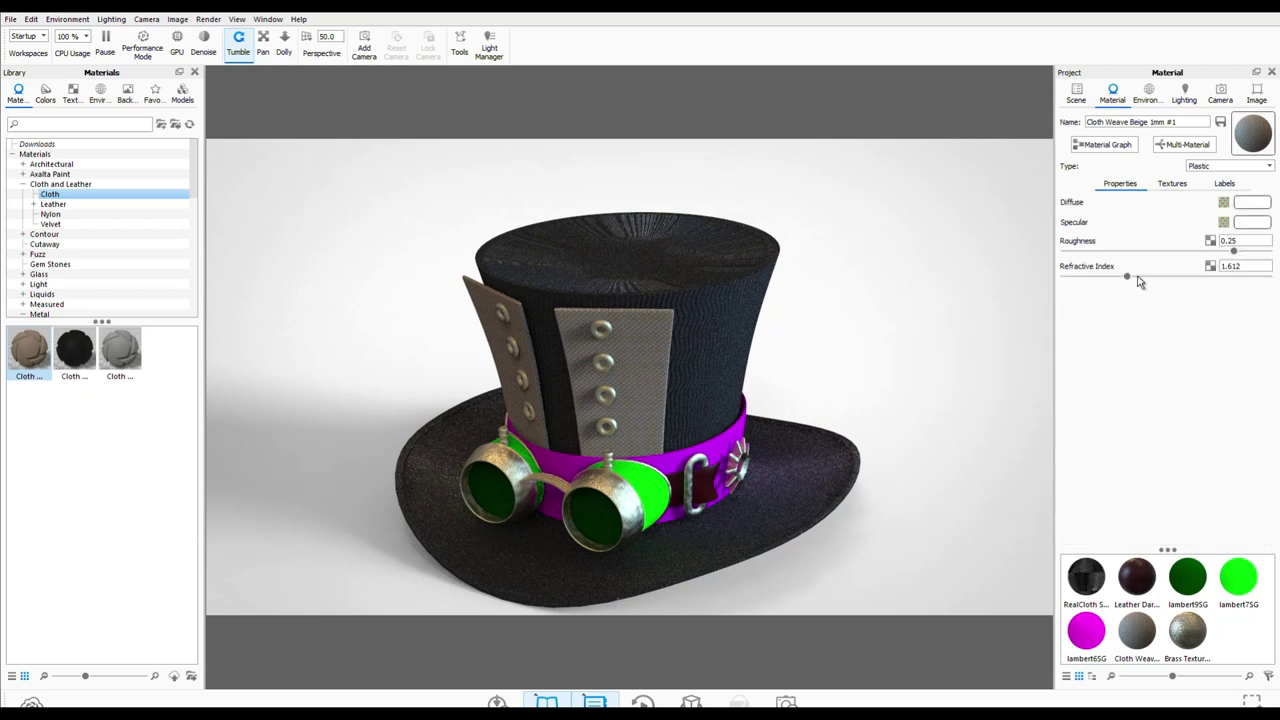
pyautogui.click(1225, 209)
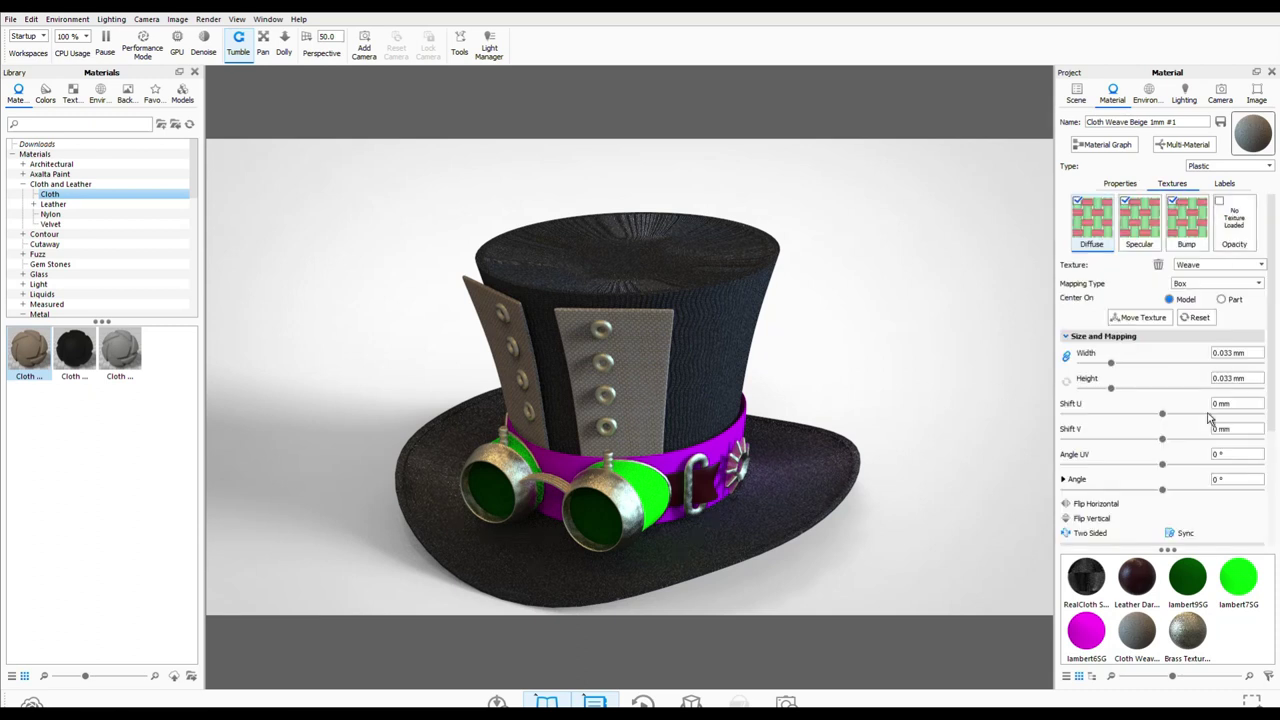
pyautogui.scroll(-3, 1225, 440)
pyautogui.scroll(3, 1237, 466)
pyautogui.click(60, 204)
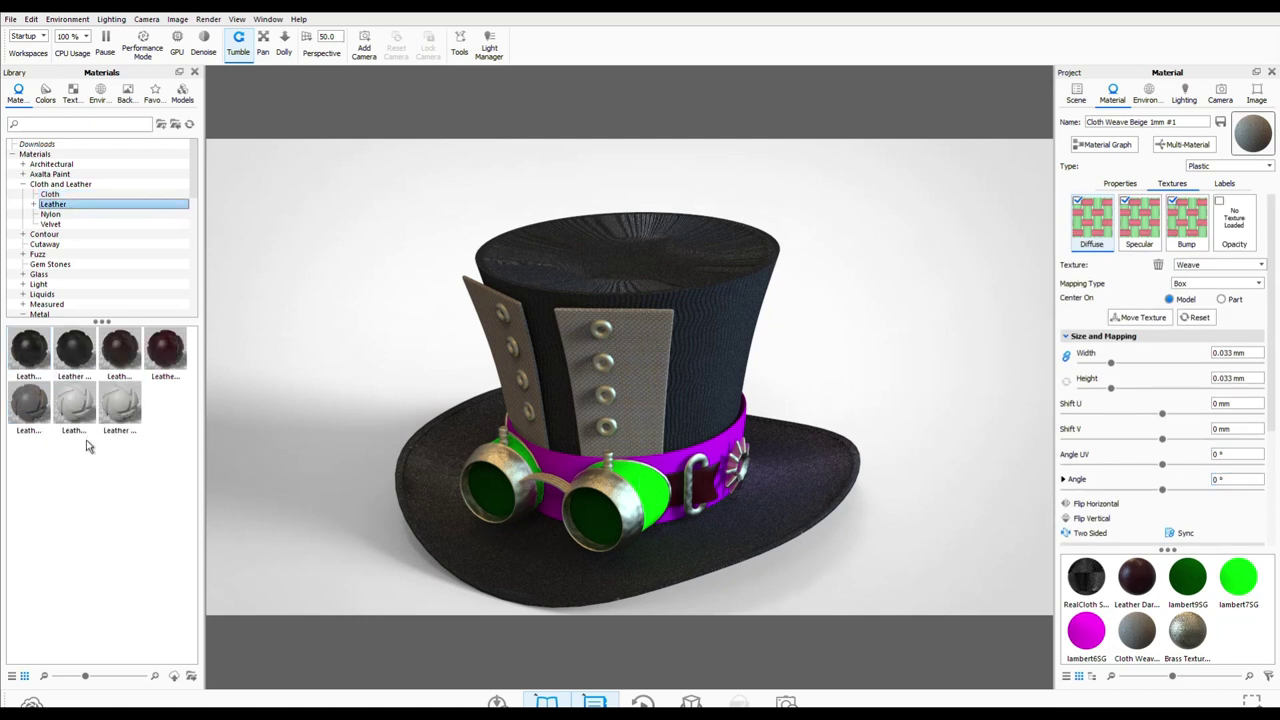
# Step: Apply the white Leather material to the magenta hat band and set roughness to 0.269
pyautogui.moveTo(76, 405); pyautogui.dragTo(668, 470)
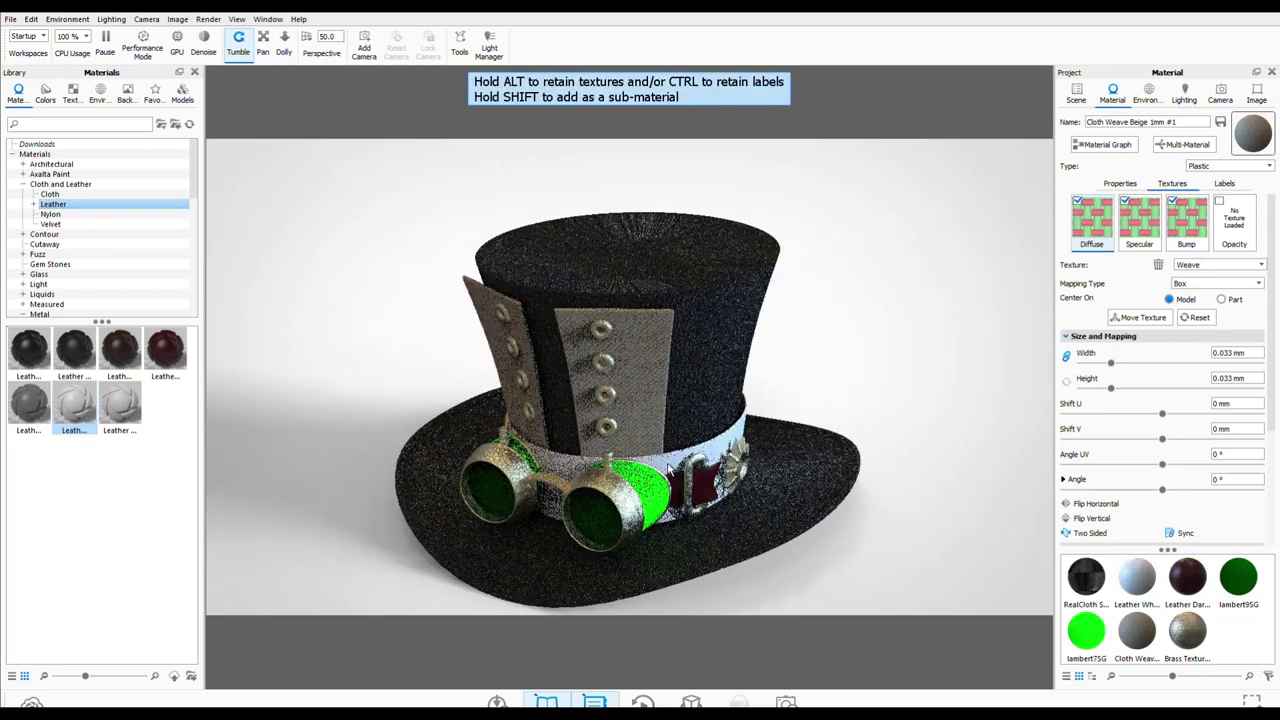
pyautogui.moveTo(1166, 251); pyautogui.dragTo(1246, 251)
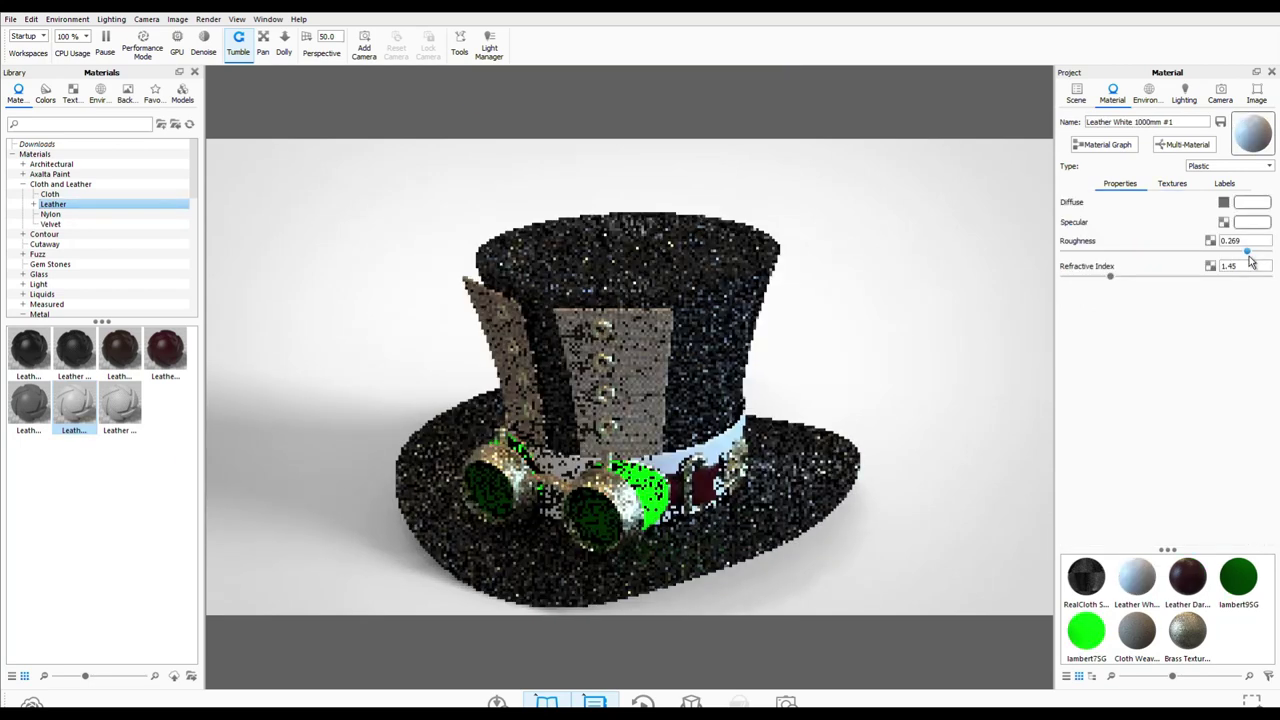
pyautogui.scroll(-1, 715, 548)
pyautogui.scroll(5, 715, 548)
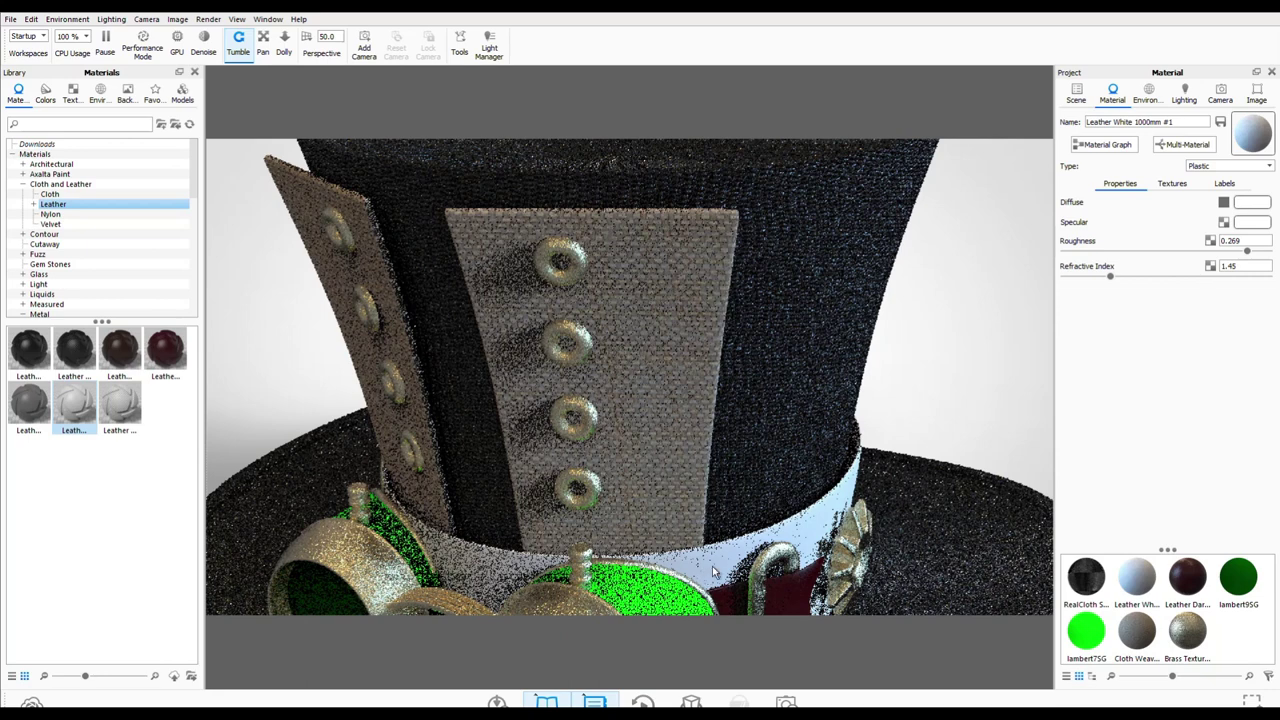
# Step: Set the leather's texture Color 1 to red #DA4646
pyautogui.click(1172, 183)
pyautogui.click(1252, 347)
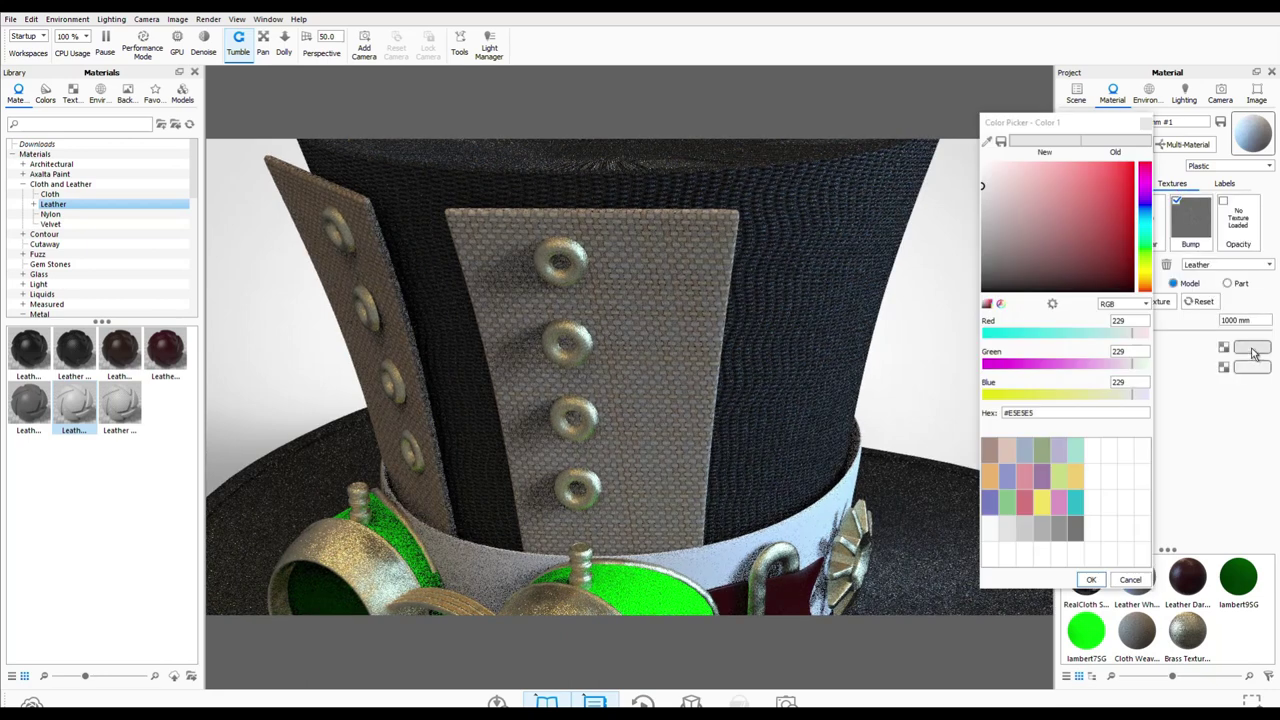
pyautogui.click(1119, 200)
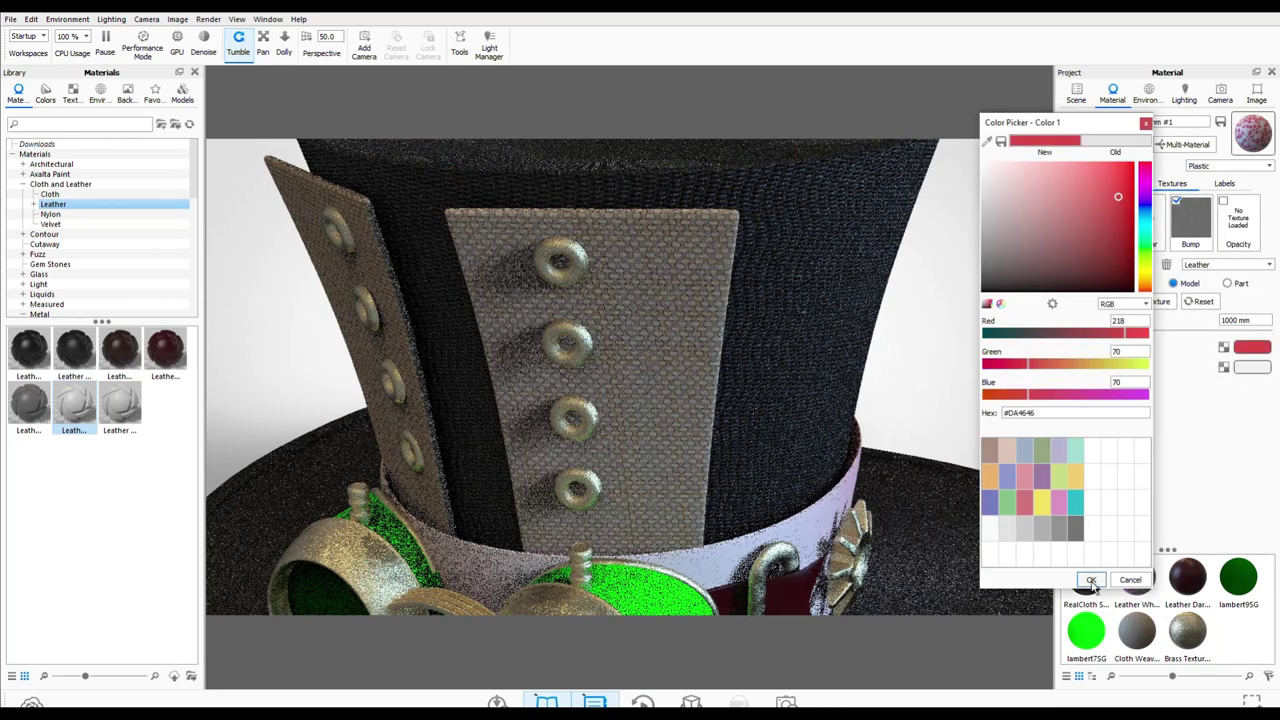
pyautogui.click(1091, 579)
# Step: Set the leather's texture Color 2 to brown #8D5D00
pyautogui.click(1252, 367)
pyautogui.click(1073, 216)
pyautogui.moveTo(1073, 216); pyautogui.dragTo(1095, 200)
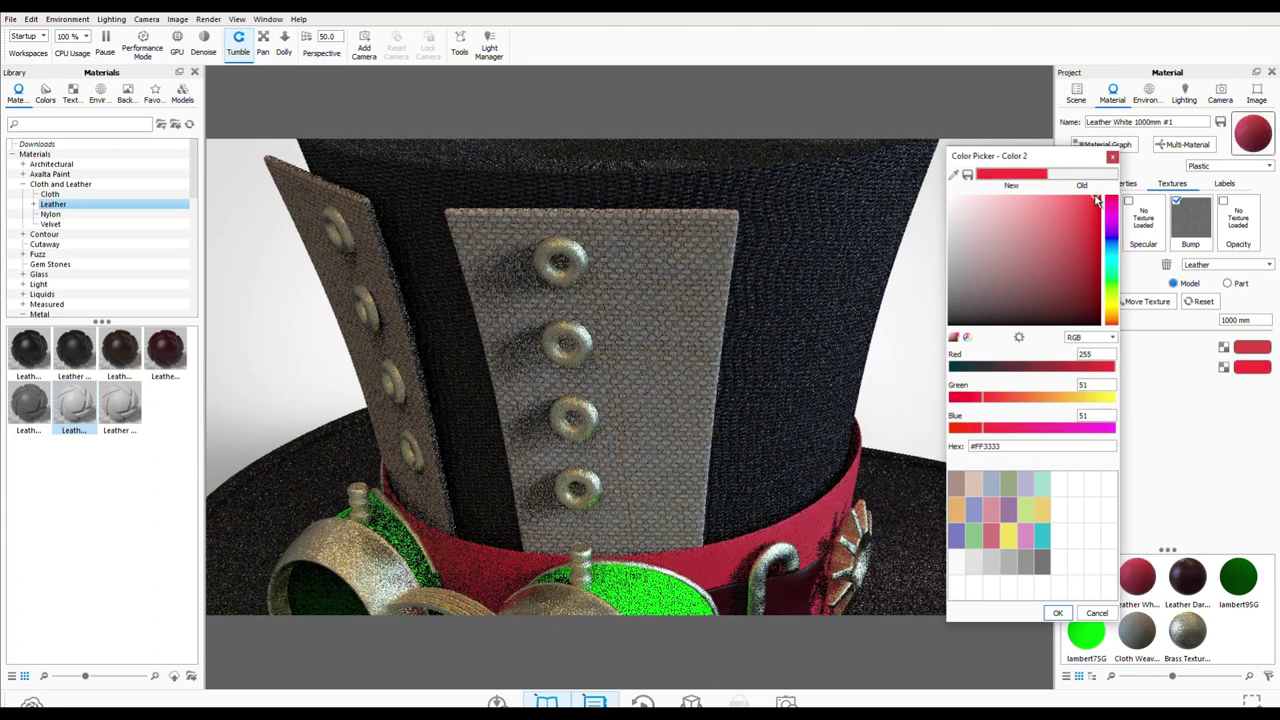
pyautogui.moveTo(1095, 200); pyautogui.dragTo(1101, 196)
pyautogui.moveTo(955, 397); pyautogui.dragTo(1040, 397)
pyautogui.moveTo(1110, 366)
pyautogui.mouseDown()
pyautogui.moveTo(1042, 366)
pyautogui.moveTo(1010, 404)
pyautogui.mouseUp()
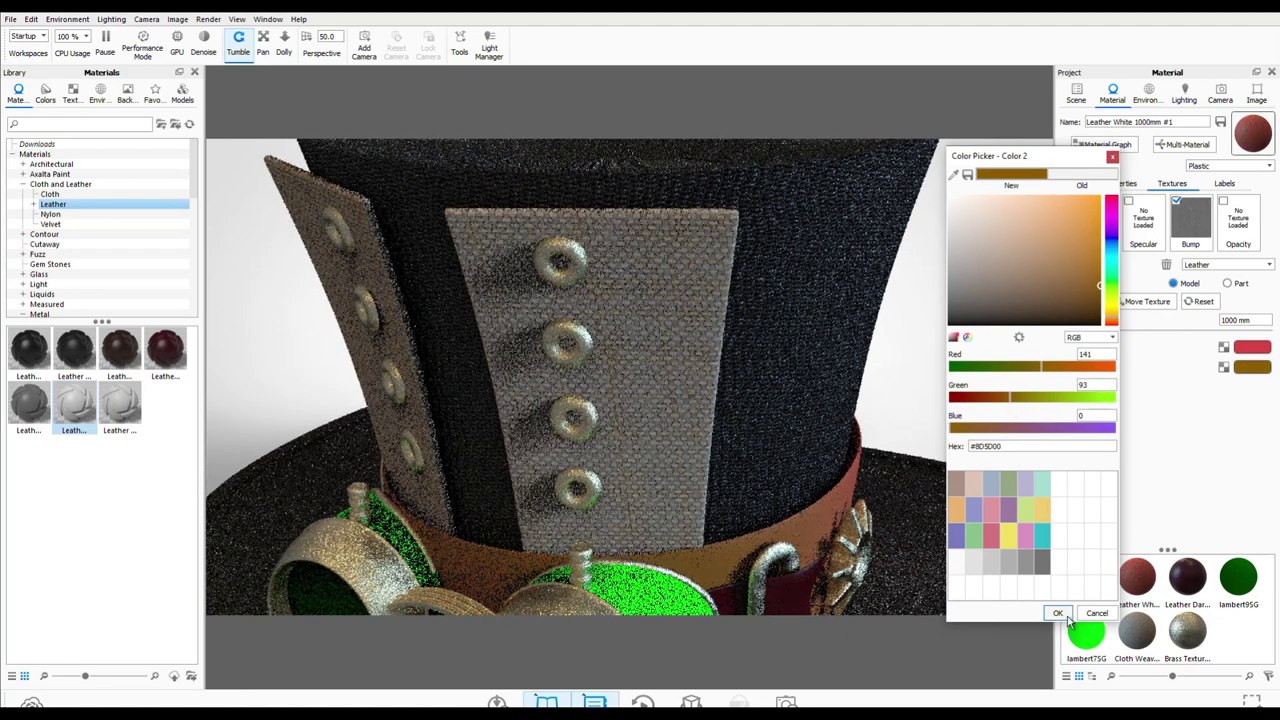
pyautogui.click(1057, 612)
pyautogui.scroll(2, 699, 434)
pyautogui.scroll(-3, 699, 434)
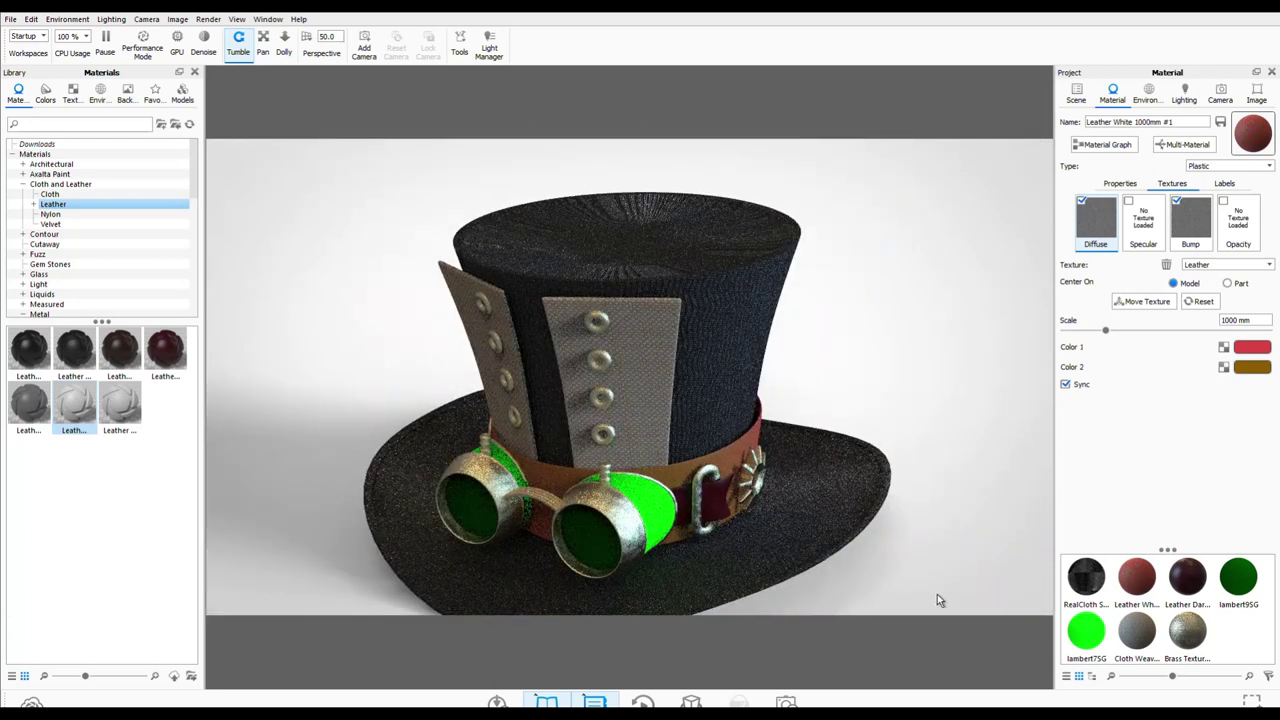
# Step: Apply Leather Dark Red to the hat strap with roughness 0.272 and refractive index 1.098
pyautogui.click(60, 184)
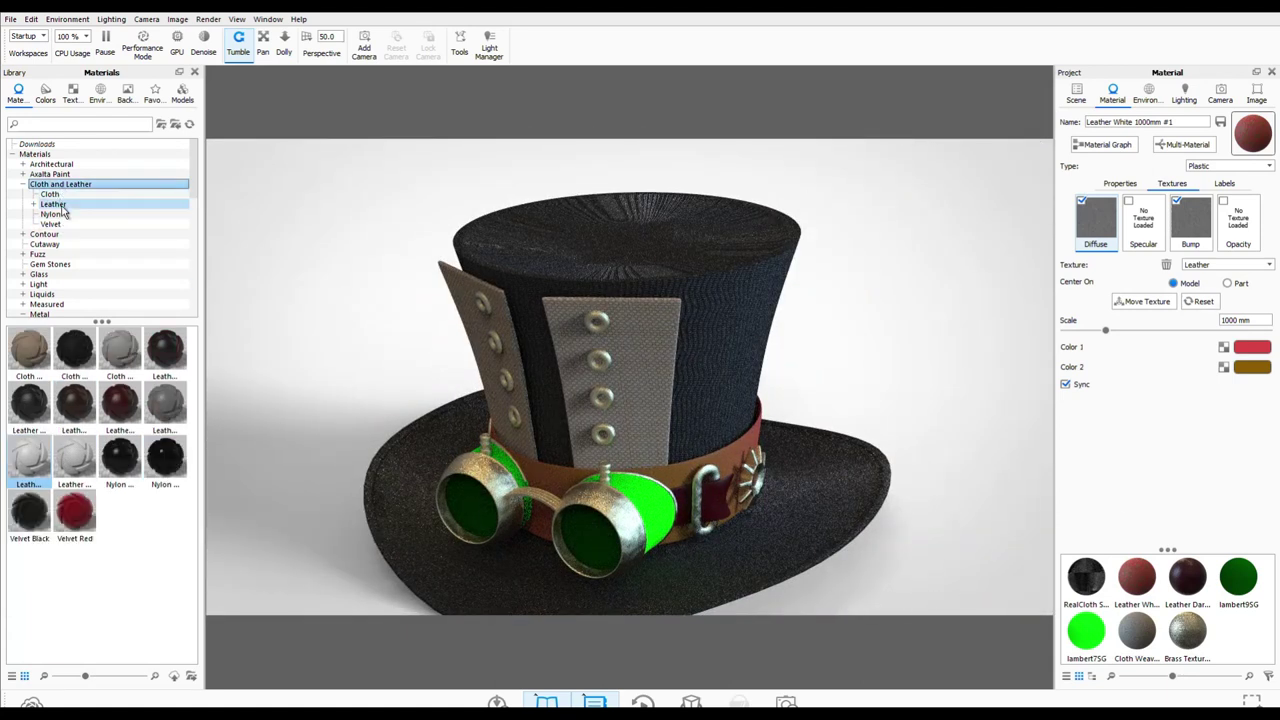
pyautogui.click(34, 204)
pyautogui.click(60, 214)
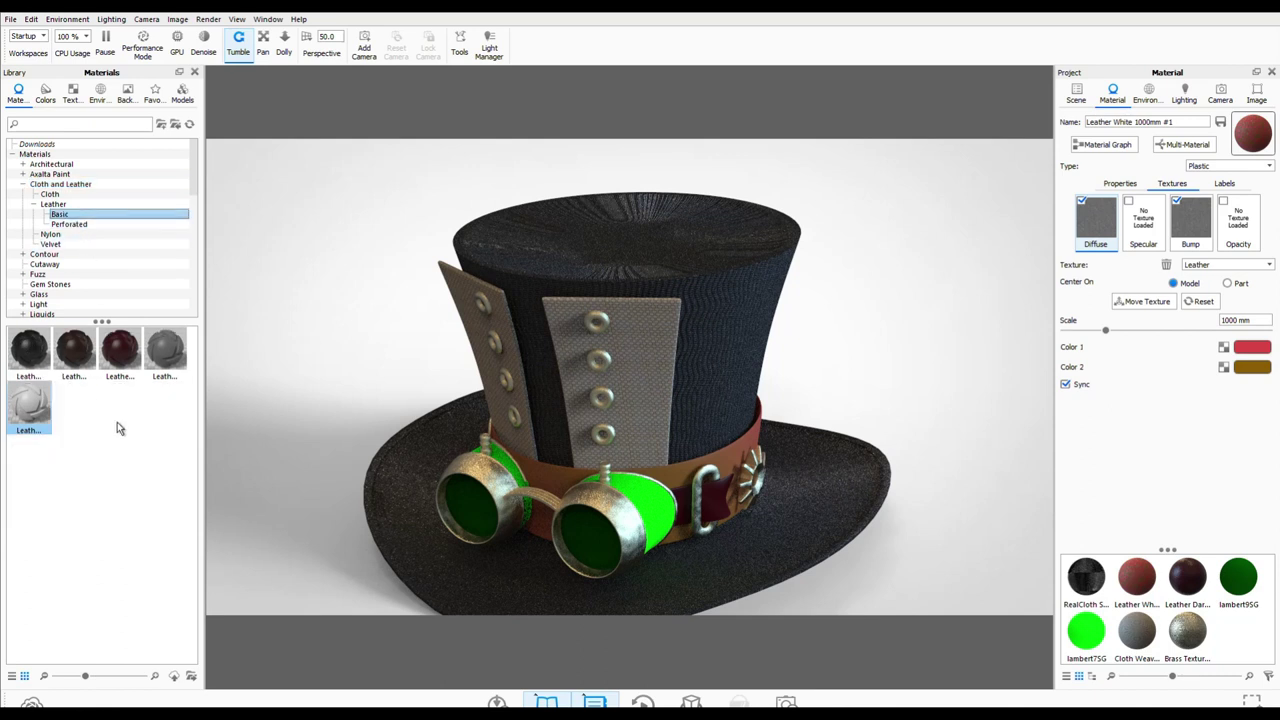
pyautogui.moveTo(118, 362); pyautogui.dragTo(657, 509)
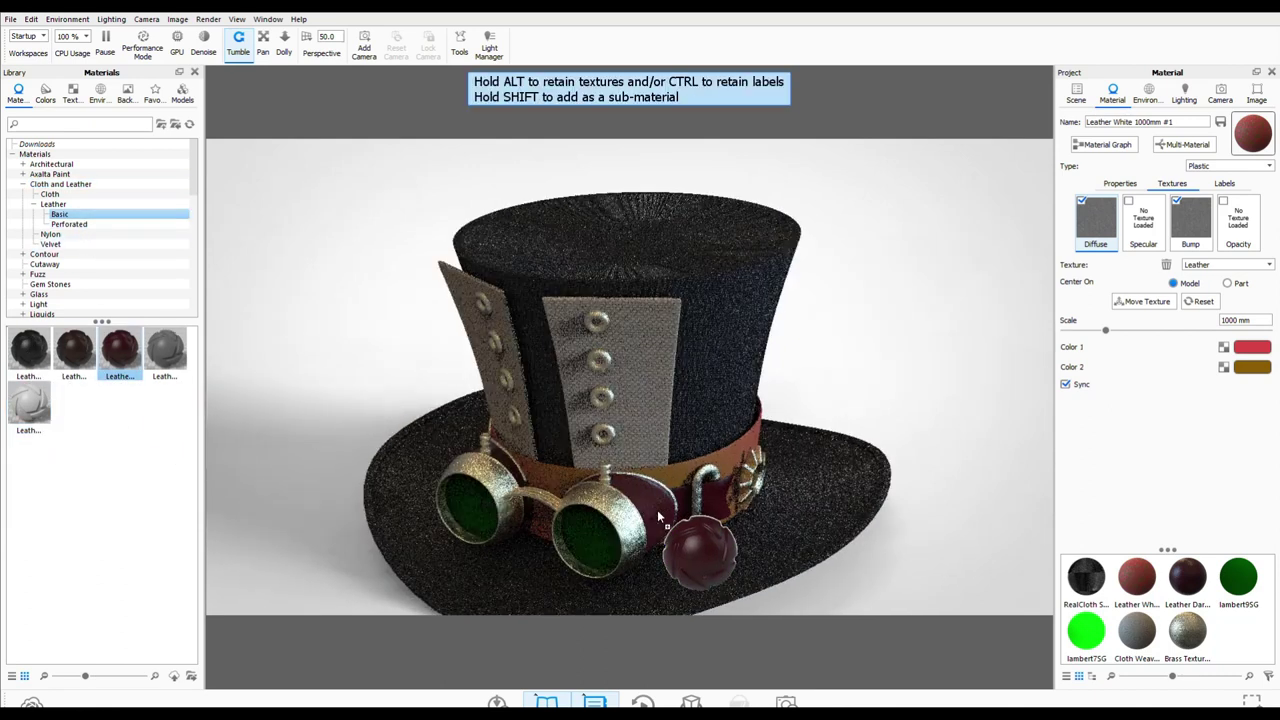
pyautogui.click(733, 391)
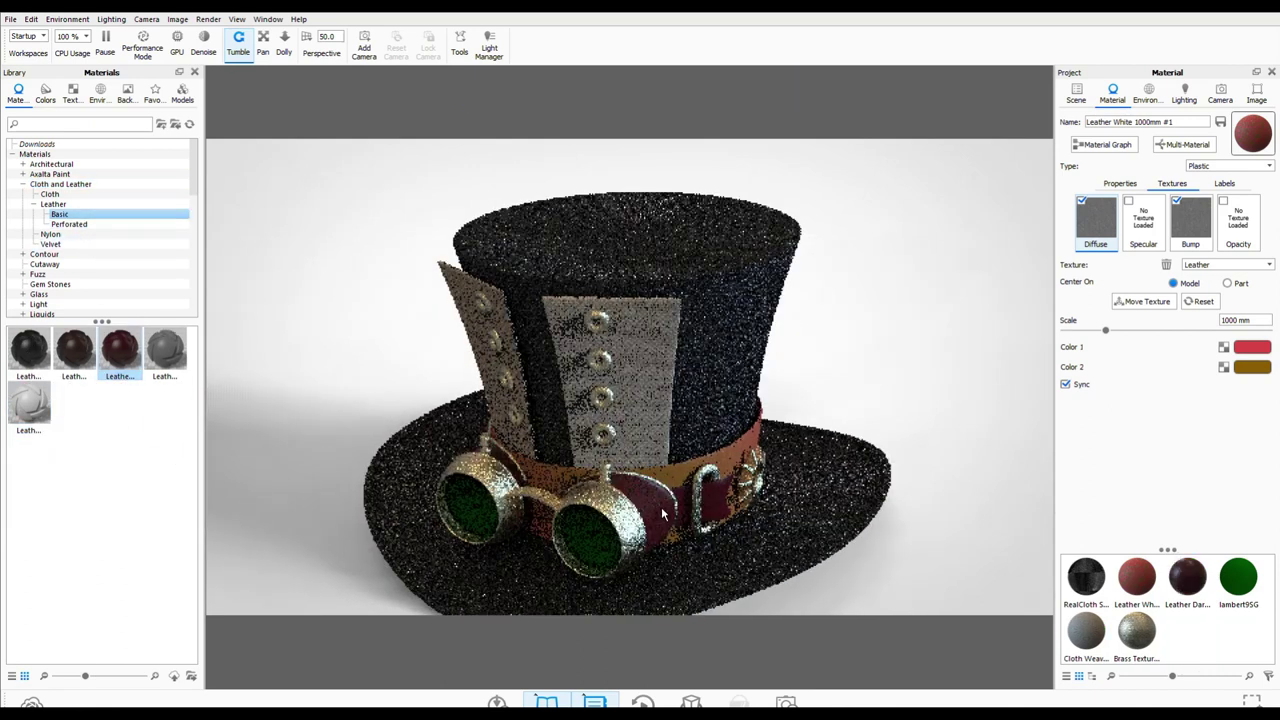
pyautogui.moveTo(1132, 251); pyautogui.dragTo(1231, 251)
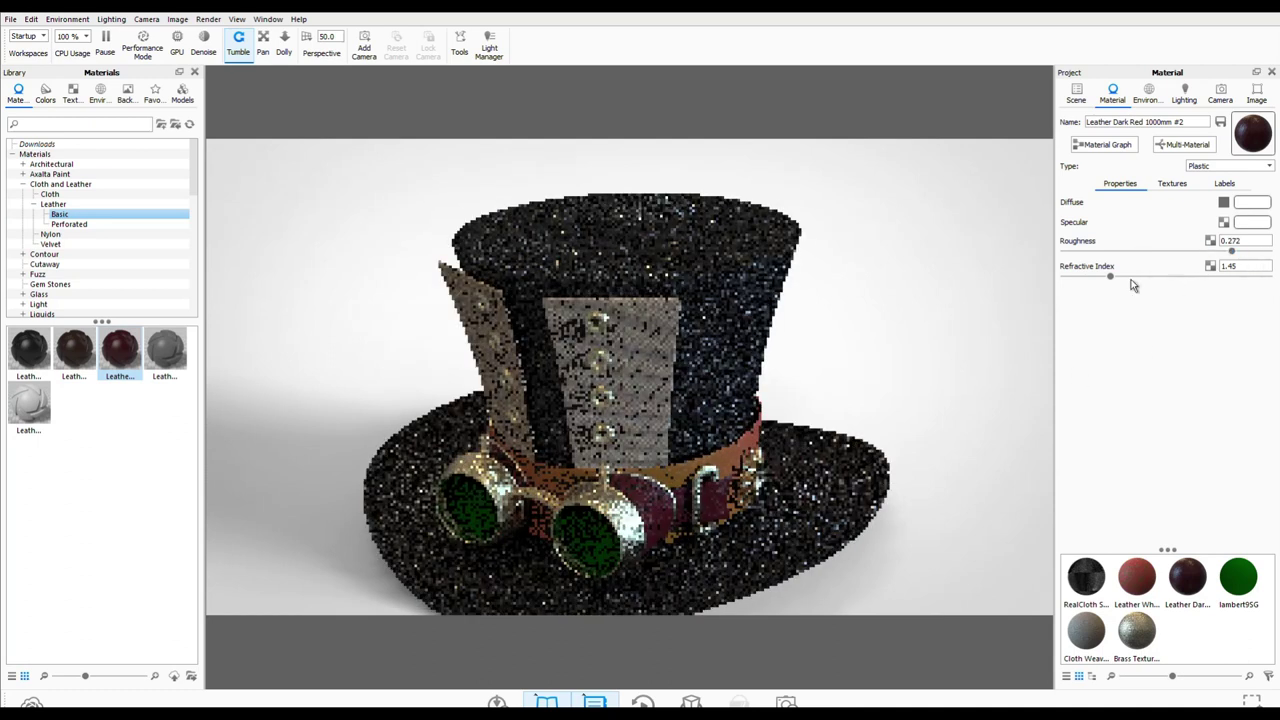
pyautogui.moveTo(1110, 276); pyautogui.dragTo(1075, 277)
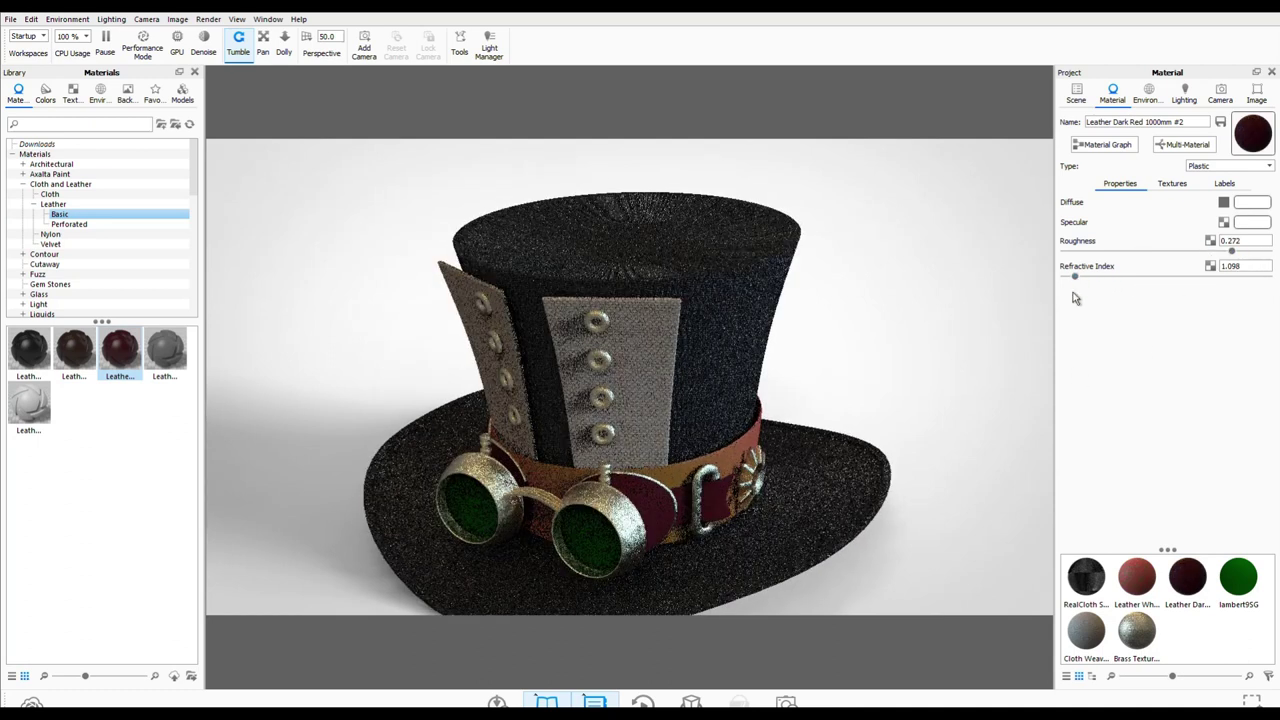
# Step: Change the dark red leather's texture Color 1 to a dark olive
pyautogui.click(1172, 184)
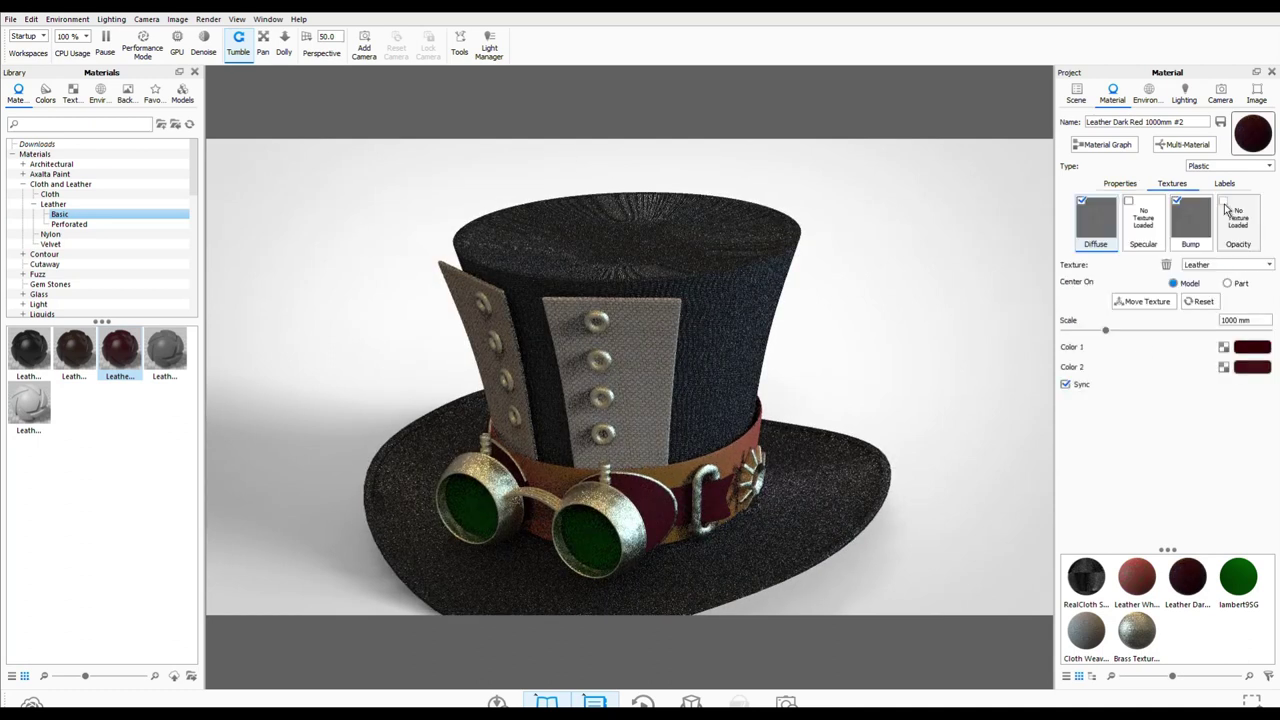
pyautogui.click(1257, 350)
pyautogui.moveTo(1113, 322); pyautogui.dragTo(1115, 313)
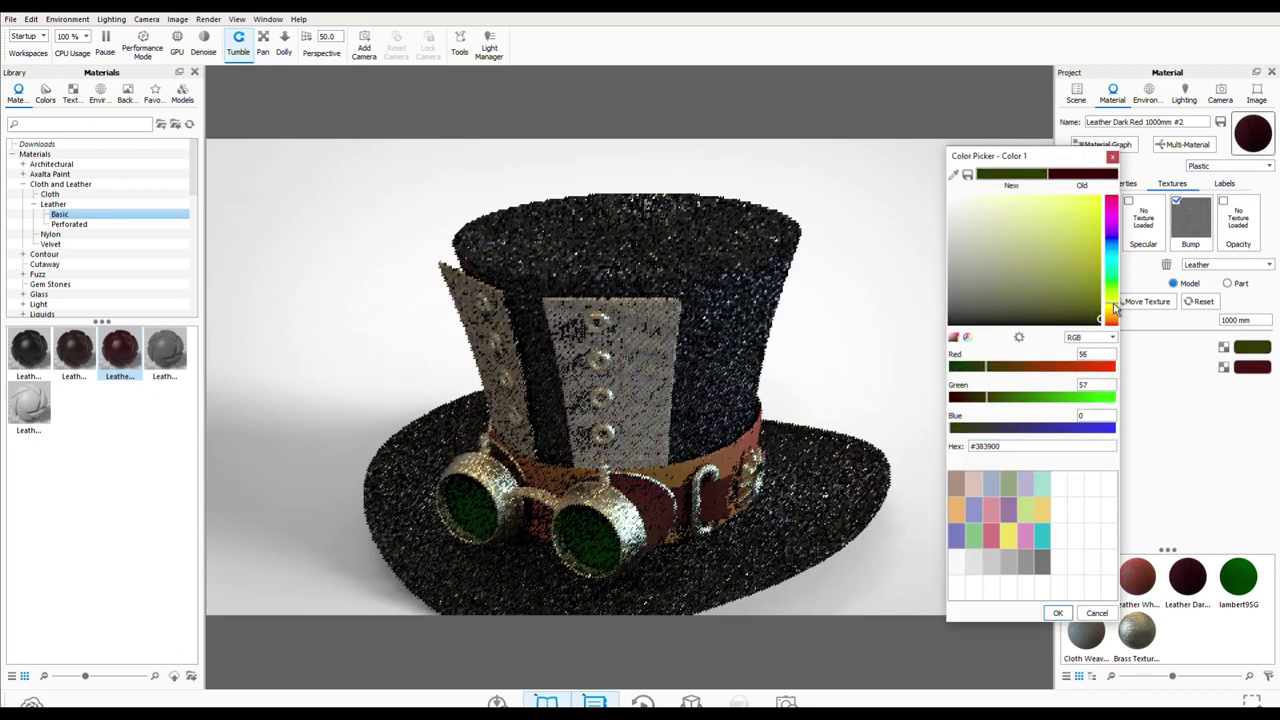
pyautogui.click(1057, 612)
# Step: Change the leather's texture Color 2 to a brownish olive
pyautogui.click(1250, 367)
pyautogui.moveTo(1079, 310); pyautogui.dragTo(1080, 348)
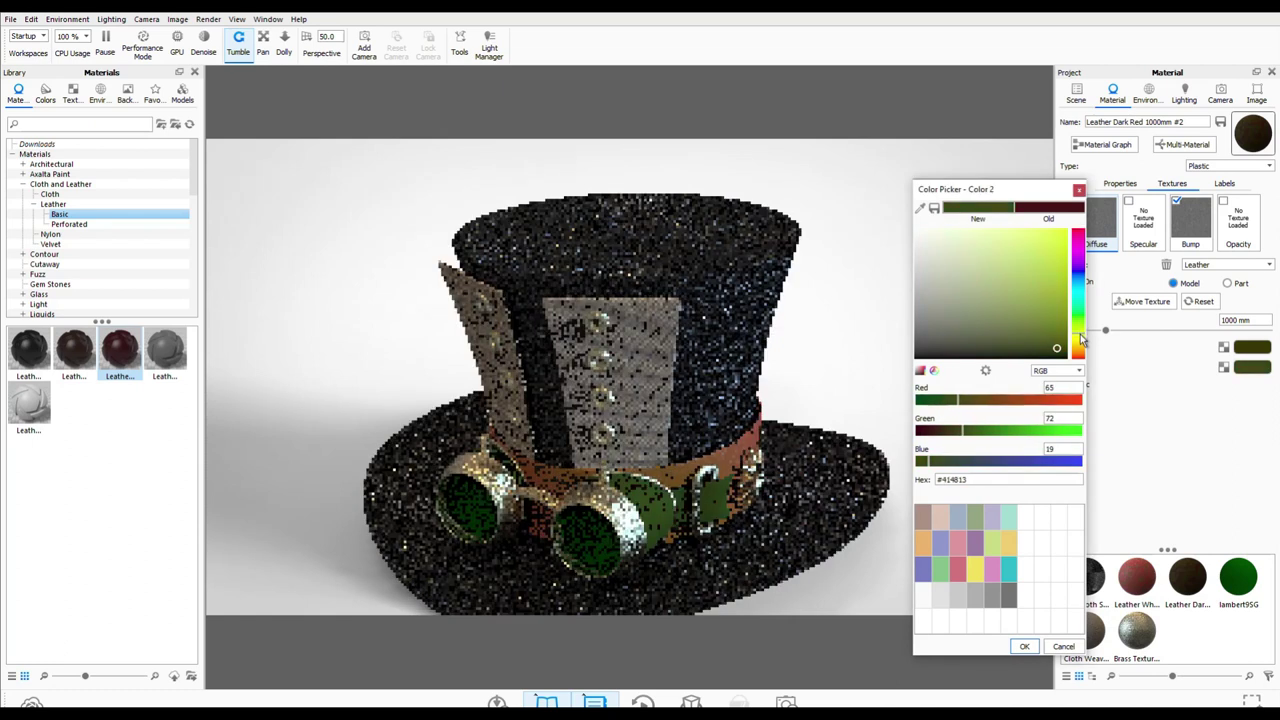
pyautogui.click(1013, 318)
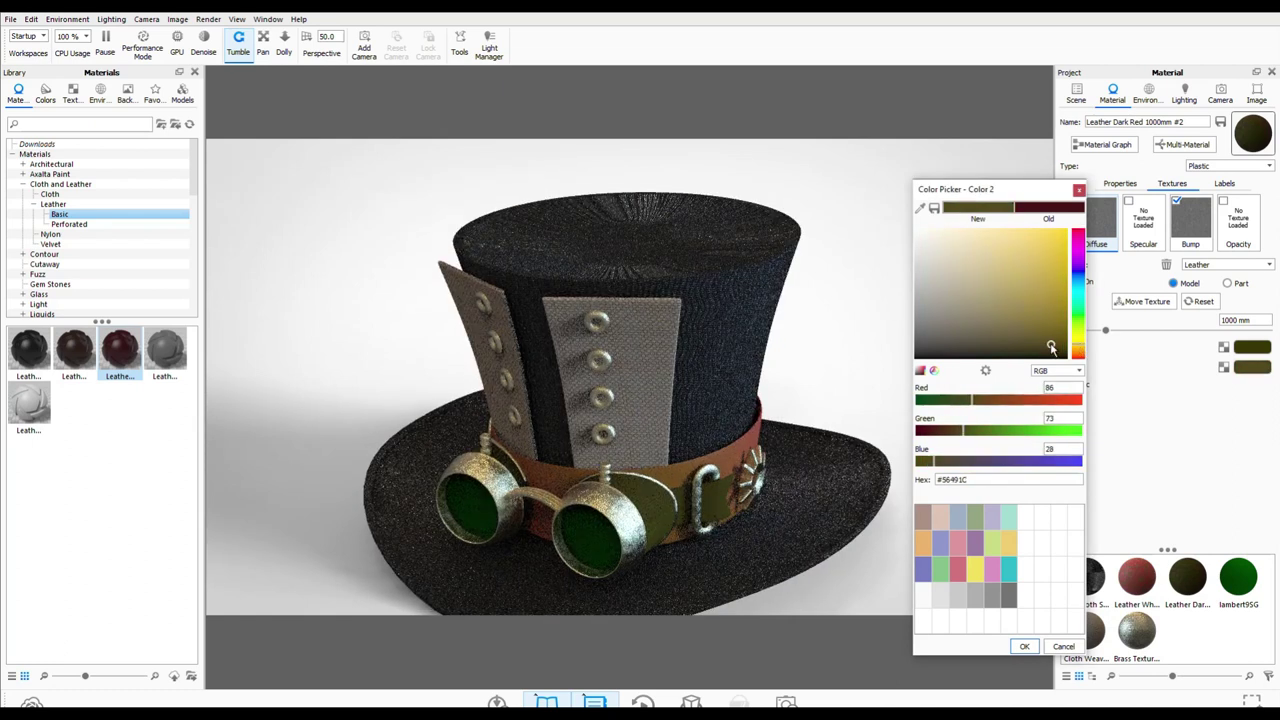
pyautogui.moveTo(1013, 318); pyautogui.dragTo(1034, 330)
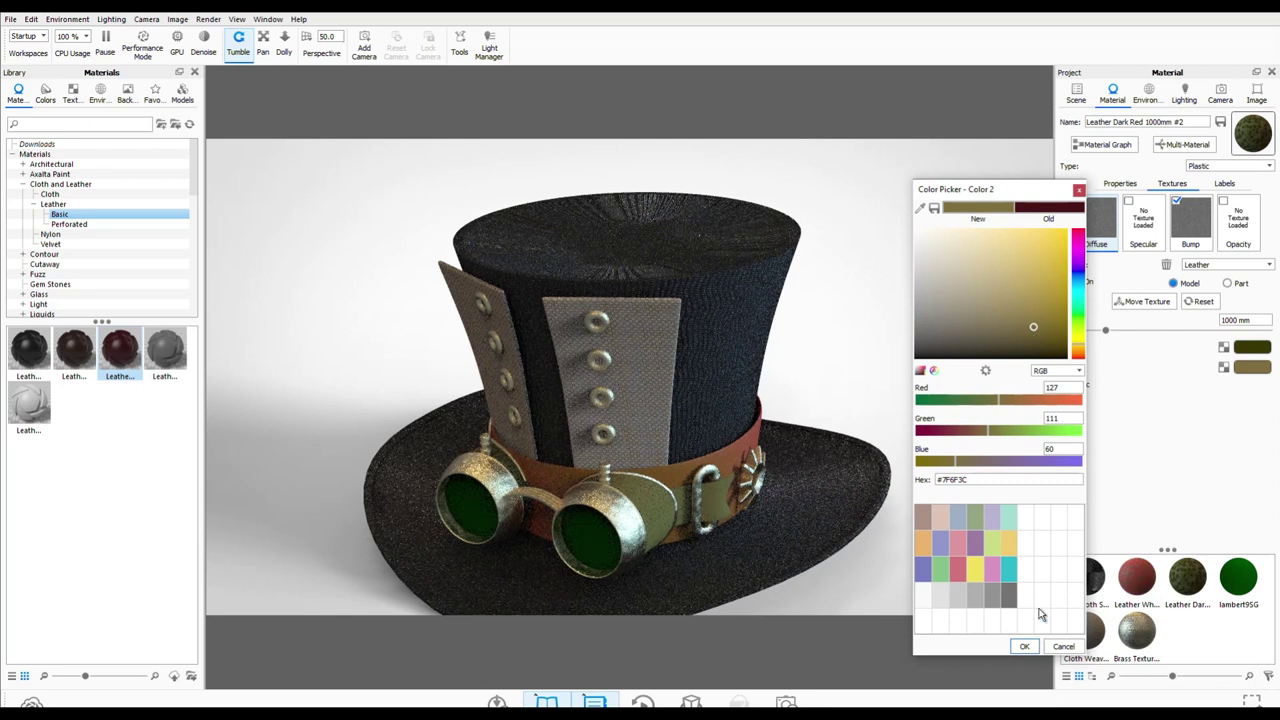
pyautogui.click(1024, 646)
pyautogui.click(1120, 183)
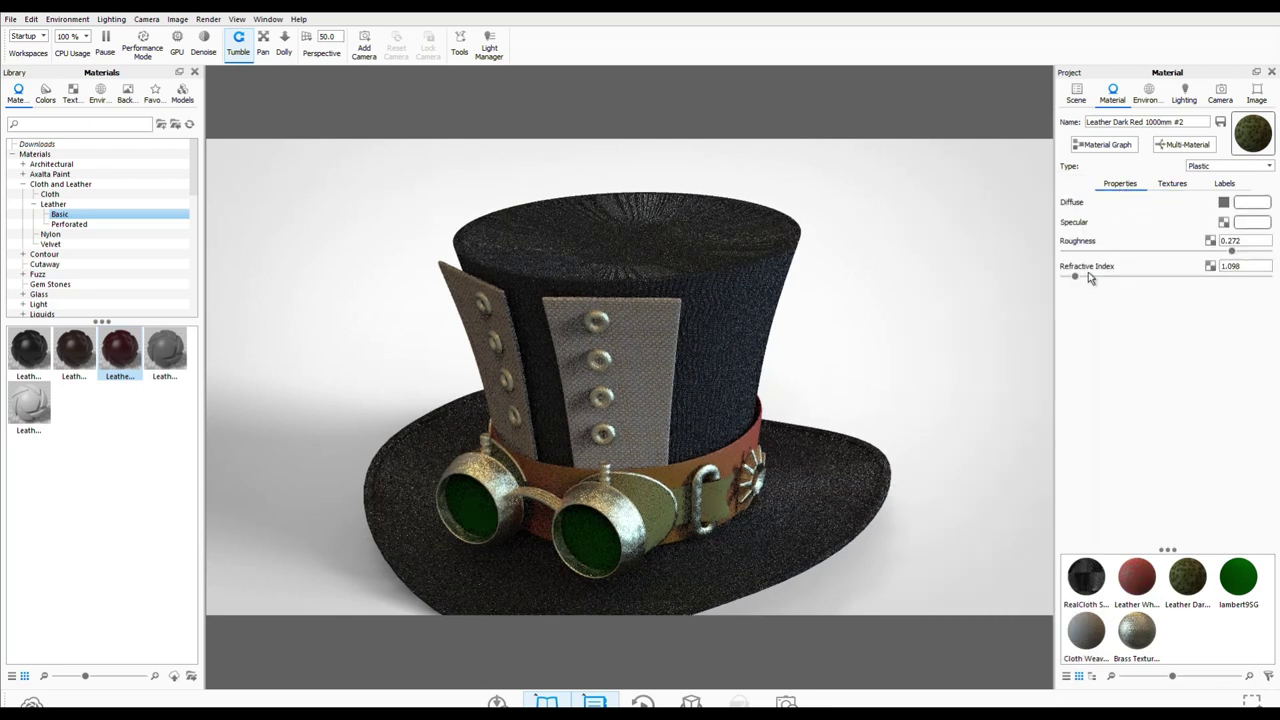
pyautogui.click(1172, 183)
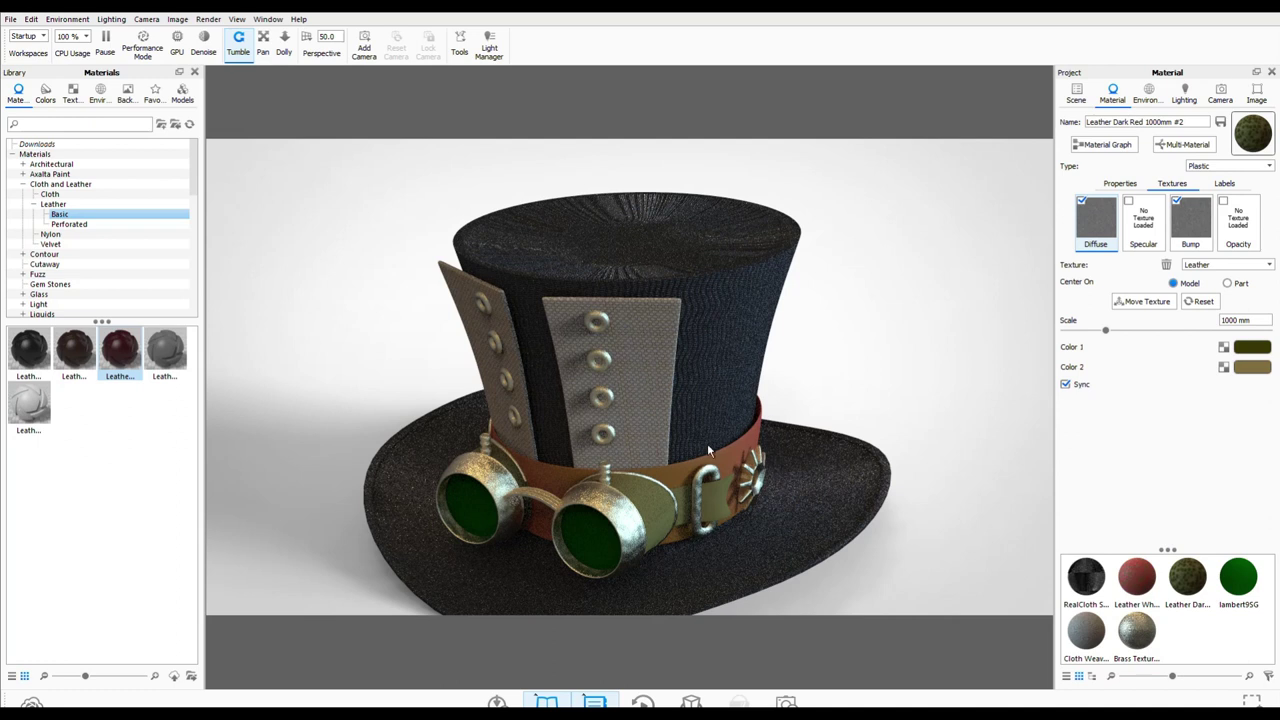
# Step: Raise the Cloth Weave Beige bump texture's colour variation to 0.822
pyautogui.click(649, 351)
pyautogui.click(1172, 183)
pyautogui.click(1190, 228)
pyautogui.scroll(-3, 1170, 440)
pyautogui.scroll(-2, 1170, 460)
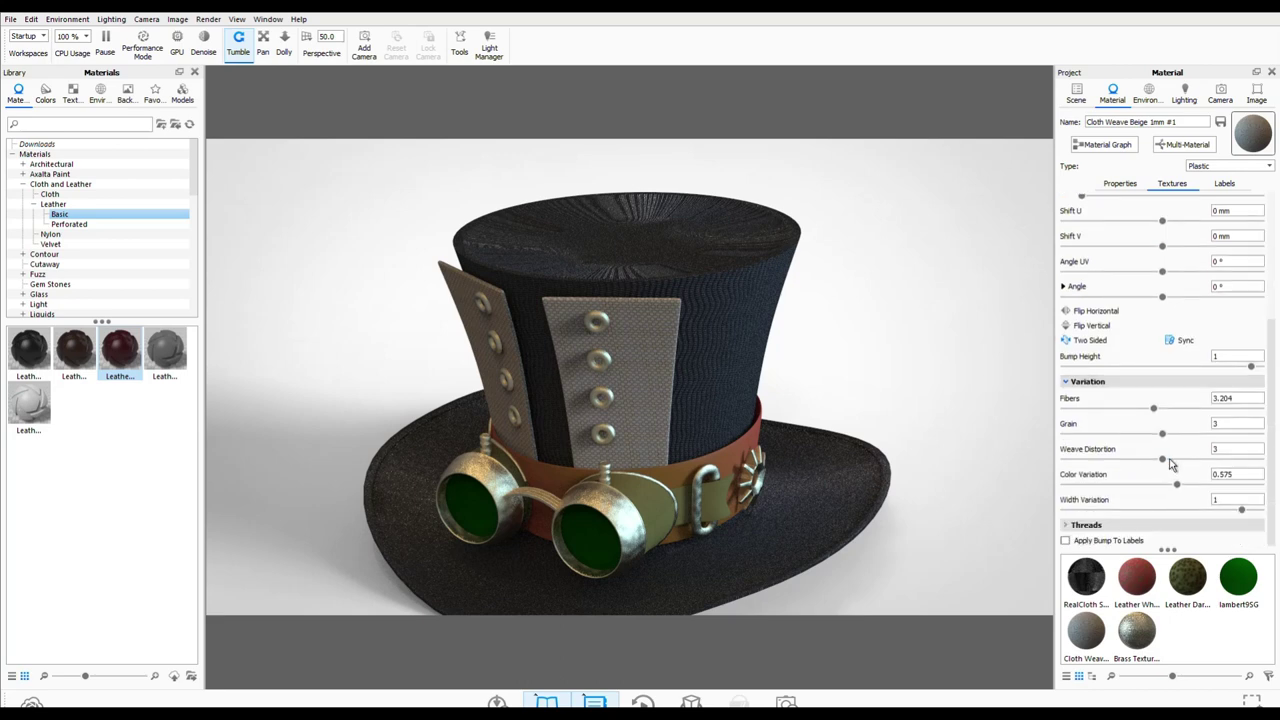
pyautogui.moveTo(1179, 486); pyautogui.dragTo(1225, 487)
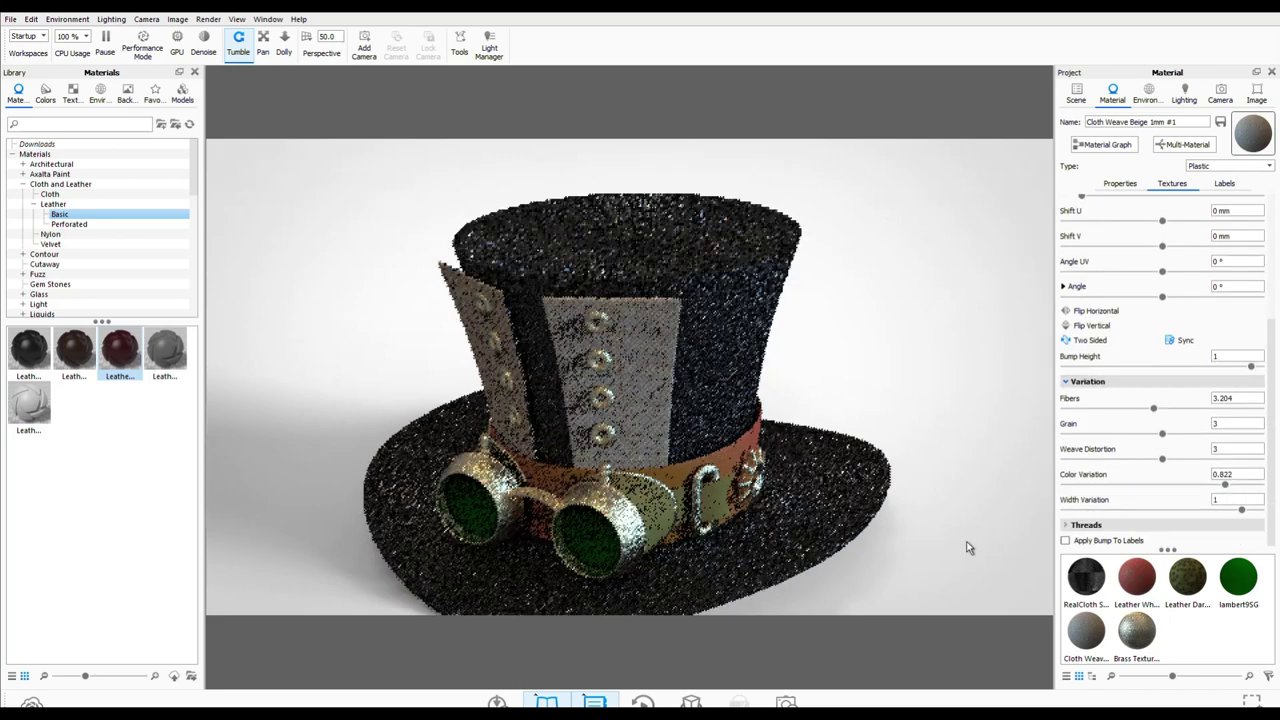
pyautogui.moveTo(964, 525); pyautogui.dragTo(977, 510)
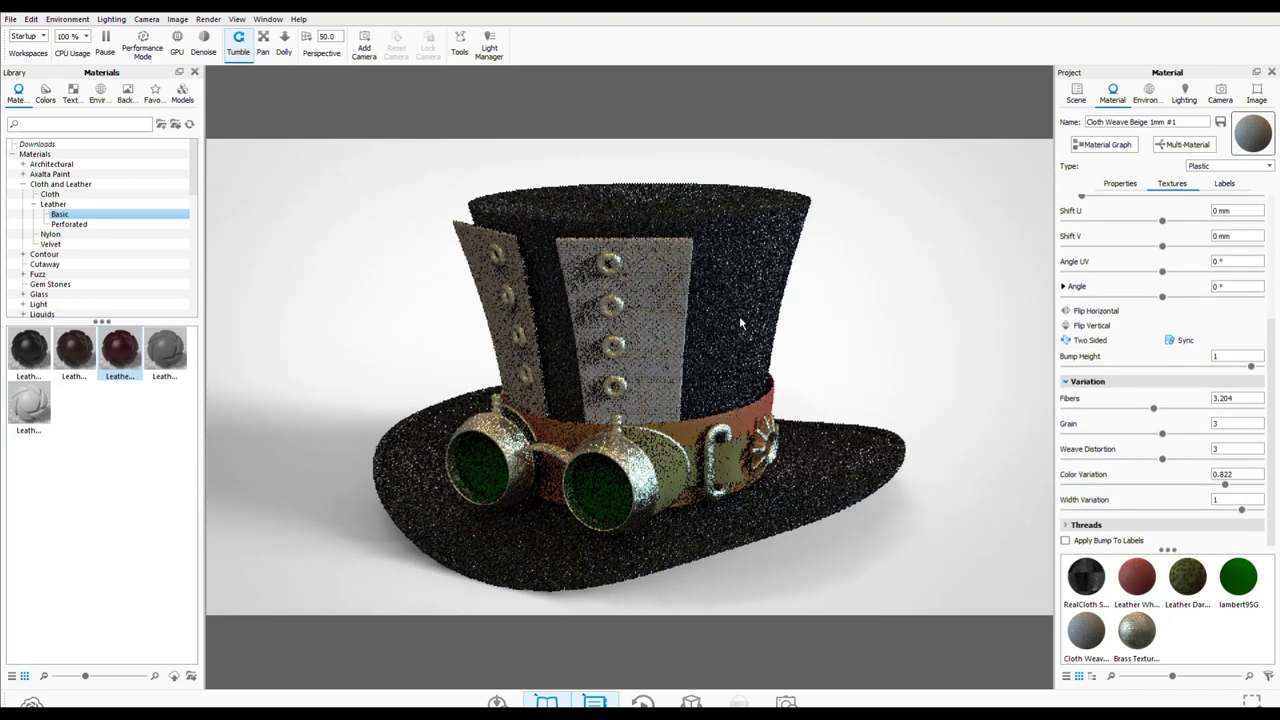
pyautogui.doubleClick(749, 315)
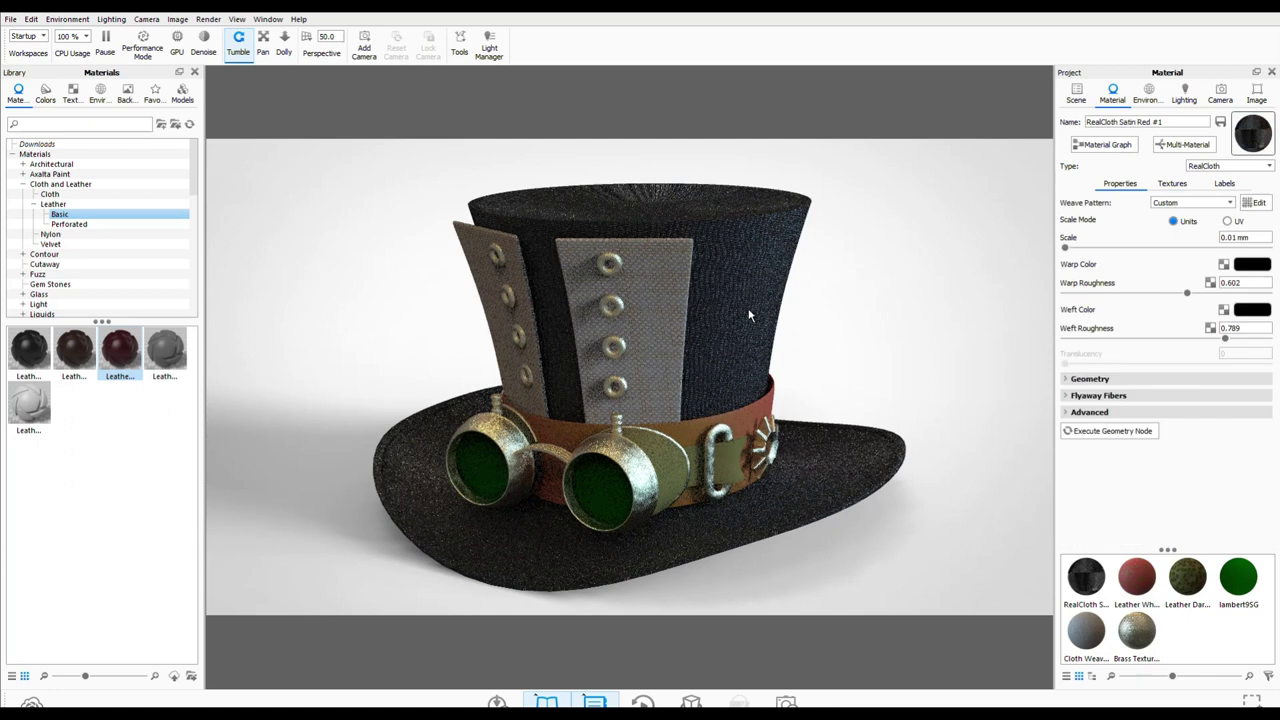
# Step: Set the hat's satin cloth warp colour to red #B83838
pyautogui.click(1252, 265)
pyautogui.moveTo(1025, 325); pyautogui.dragTo(1053, 291)
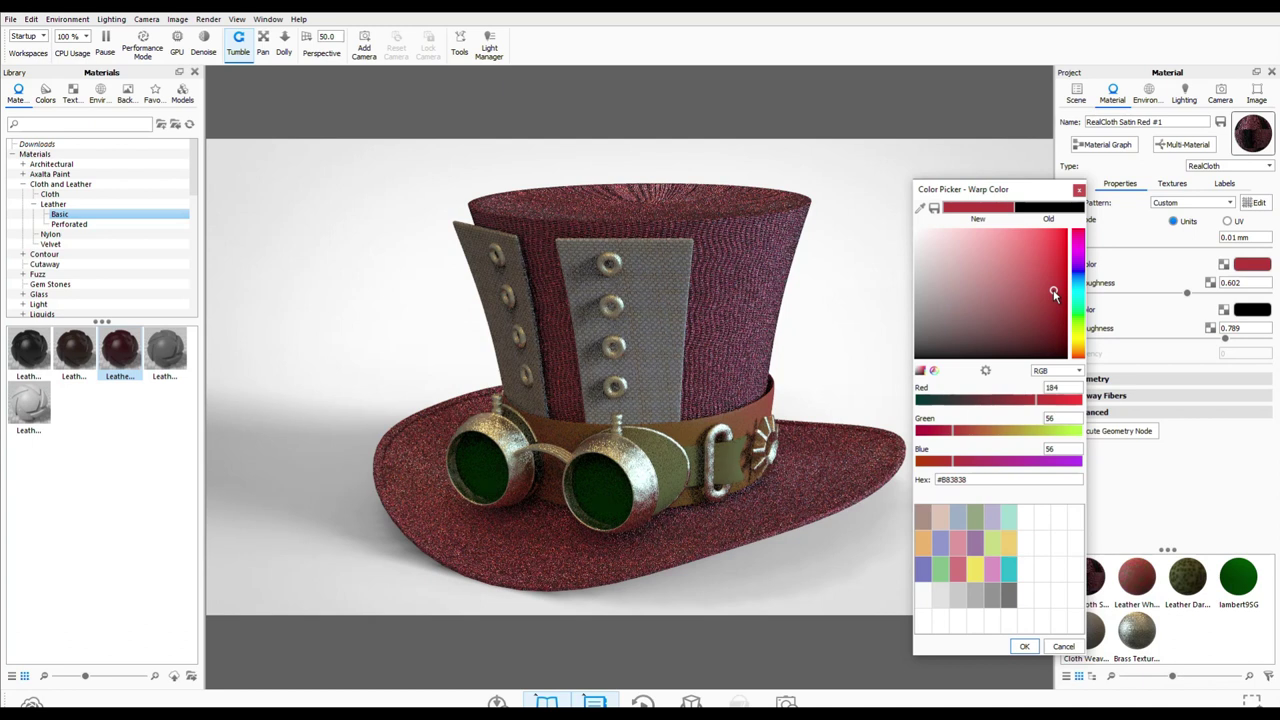
pyautogui.click(1027, 648)
# Step: Change the strap leather's texture Color 2 to deep red #A2383B
pyautogui.doubleClick(674, 470)
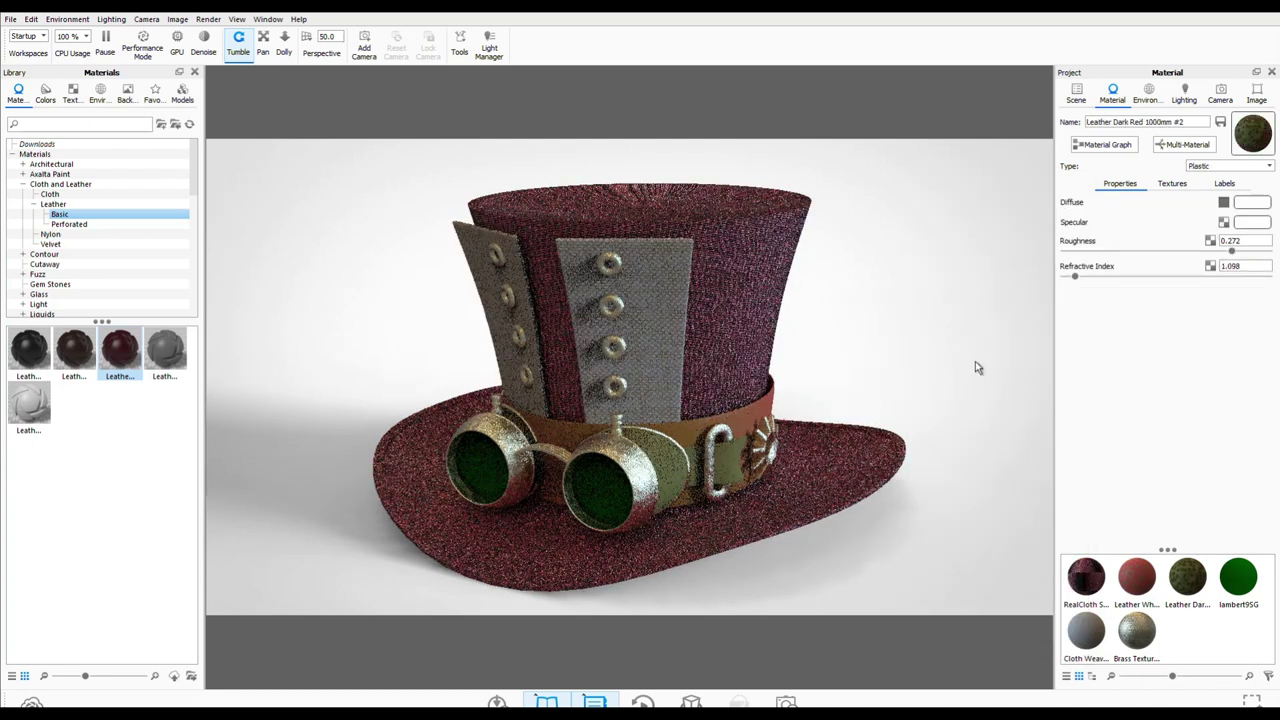
pyautogui.click(1236, 208)
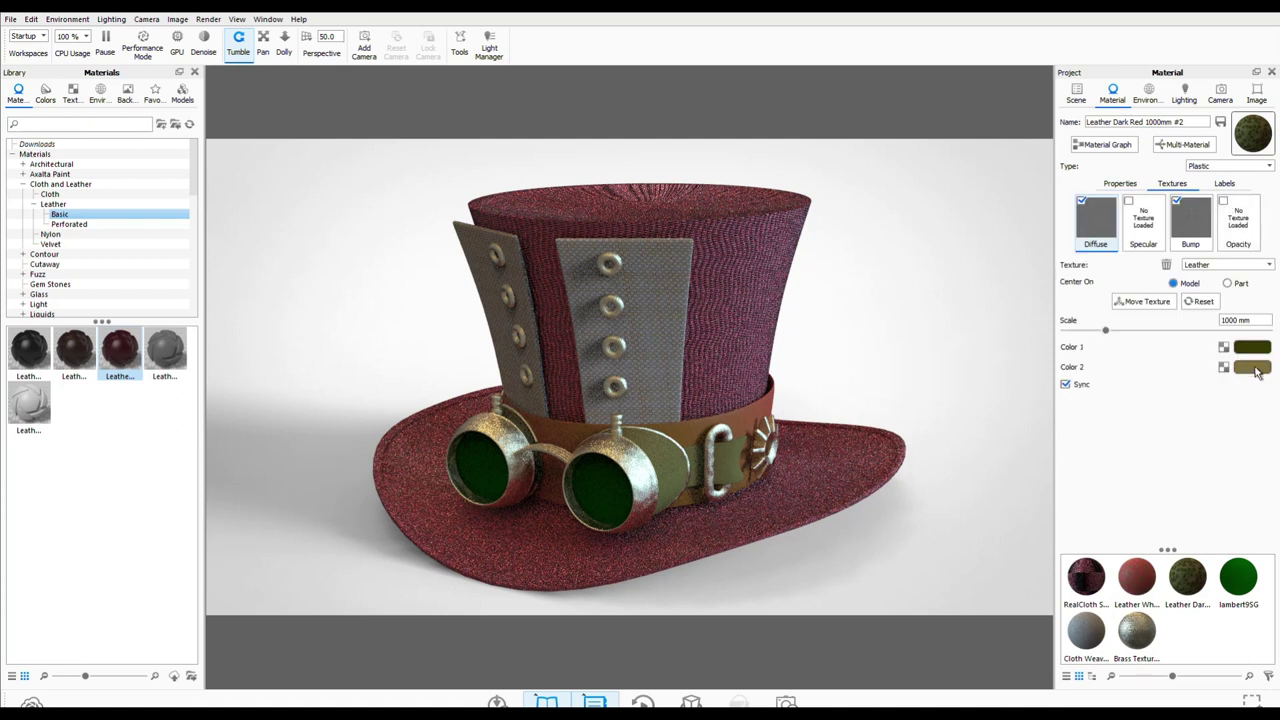
pyautogui.click(1257, 367)
pyautogui.click(1078, 244)
pyautogui.moveTo(1080, 244); pyautogui.dragTo(1080, 234)
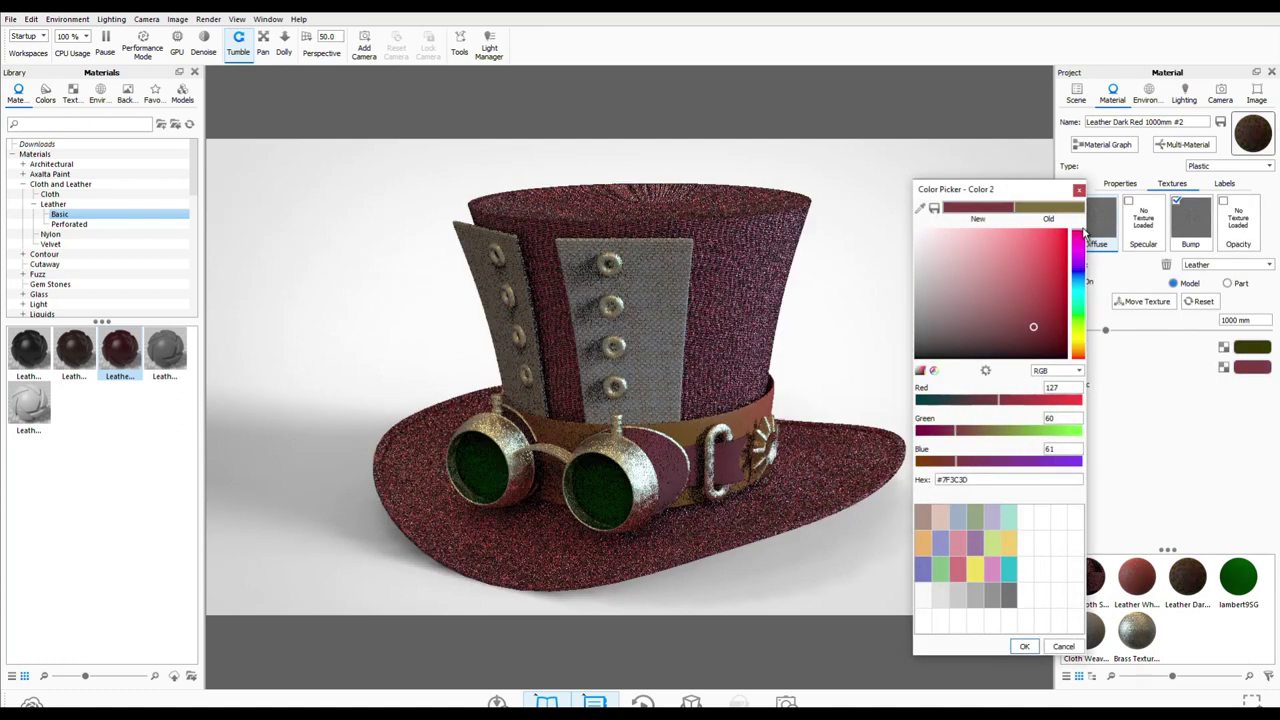
pyautogui.moveTo(1046, 302)
pyautogui.mouseDown()
pyautogui.moveTo(1052, 288)
pyautogui.moveTo(1049, 309)
pyautogui.mouseUp()
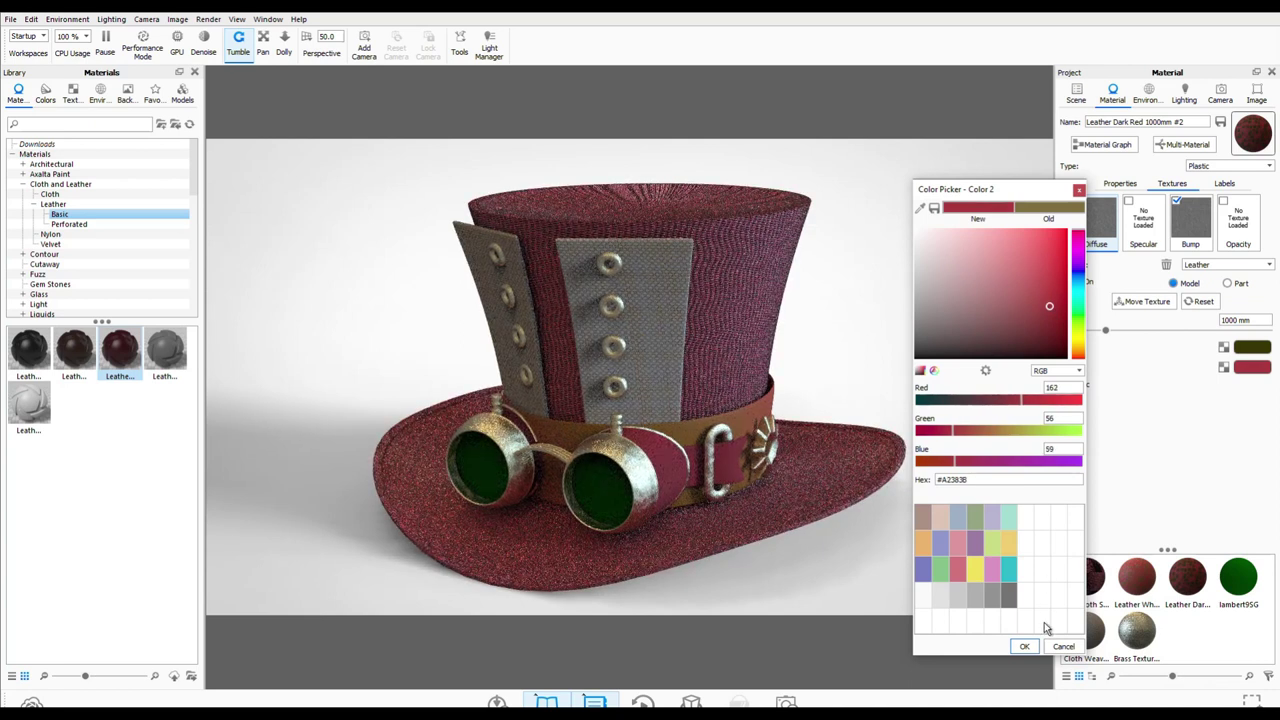
pyautogui.click(1024, 646)
pyautogui.click(116, 21)
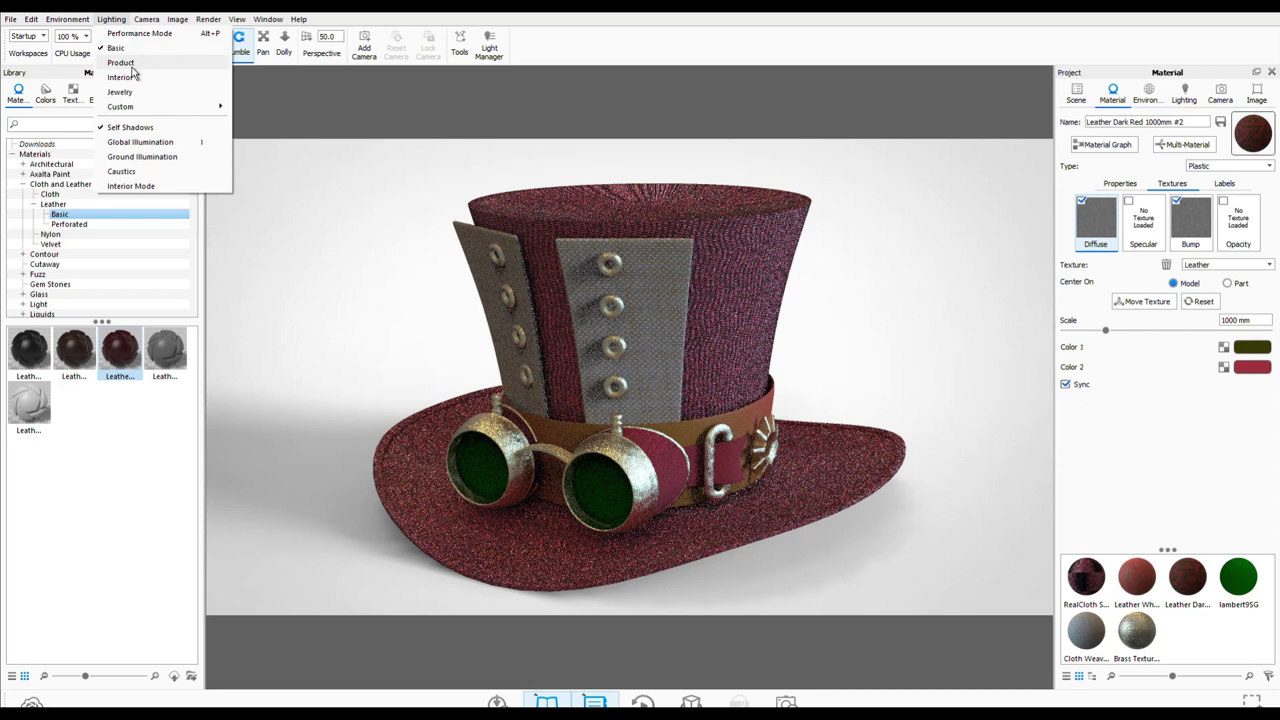
# Step: Apply the Product lighting preset, then switch the lighting to Interior Mode
pyautogui.click(120, 27)
pyautogui.click(115, 20)
pyautogui.click(115, 20)
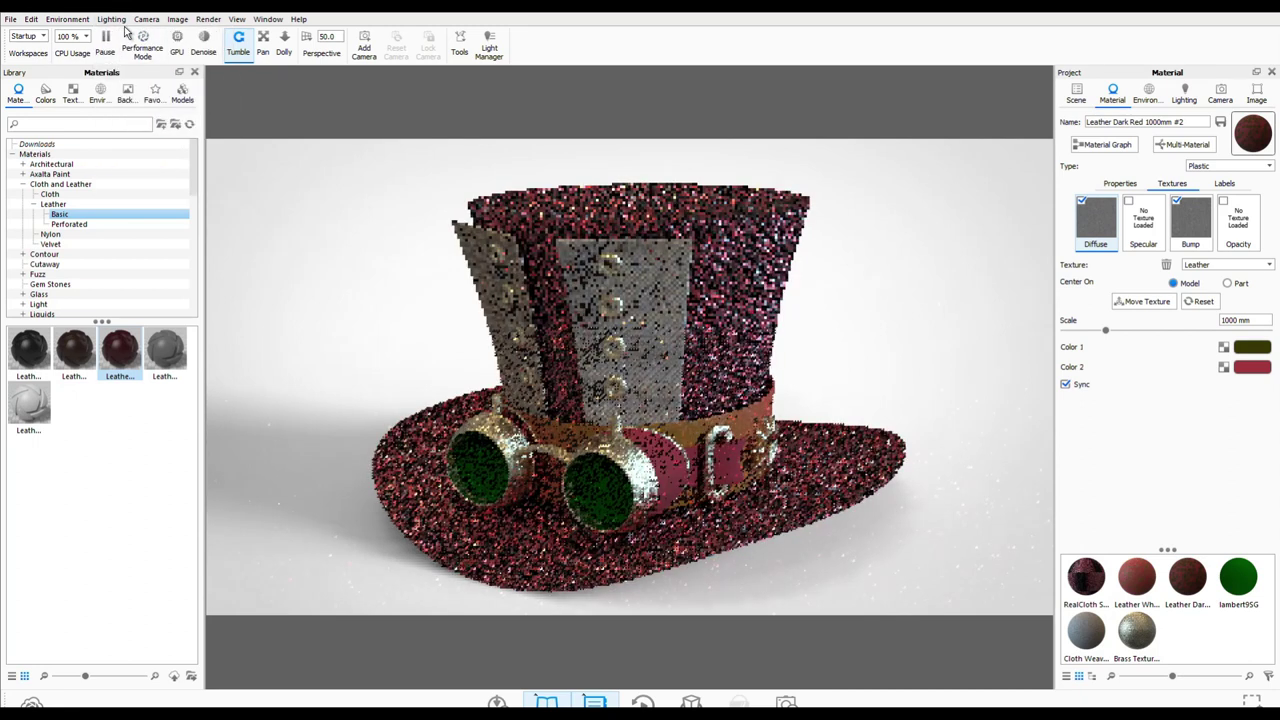
pyautogui.click(115, 20)
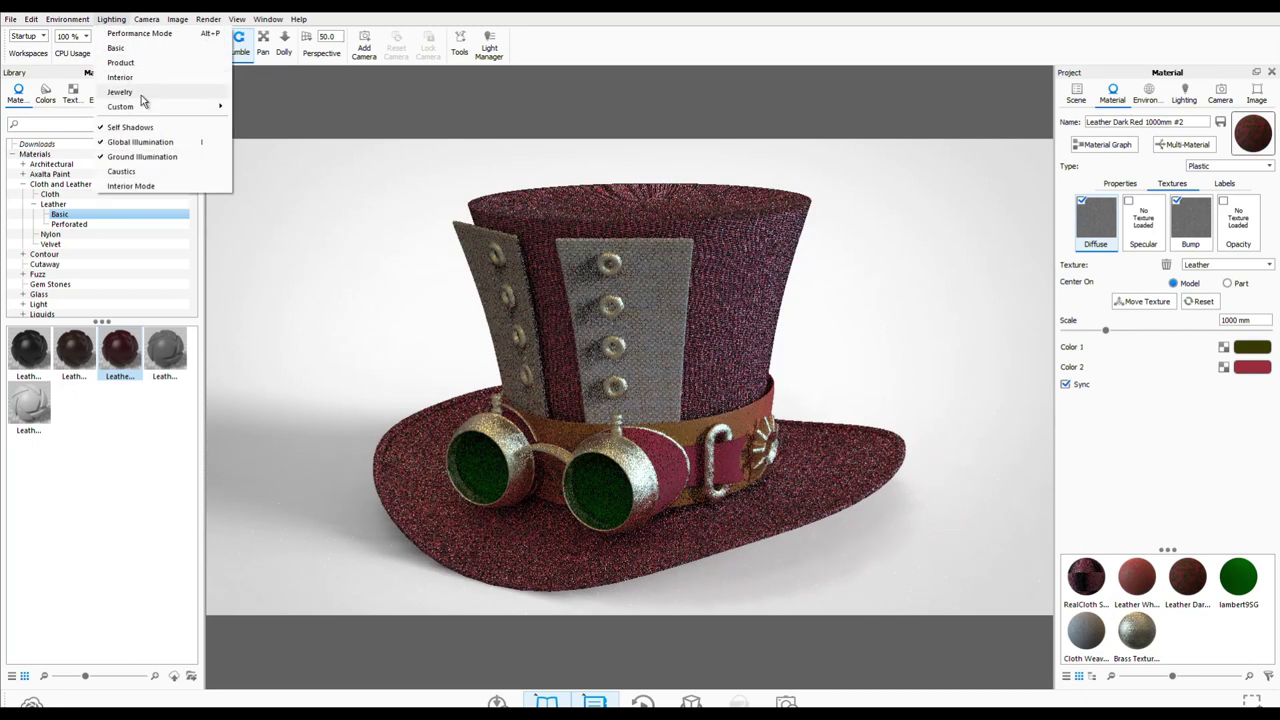
pyautogui.click(143, 188)
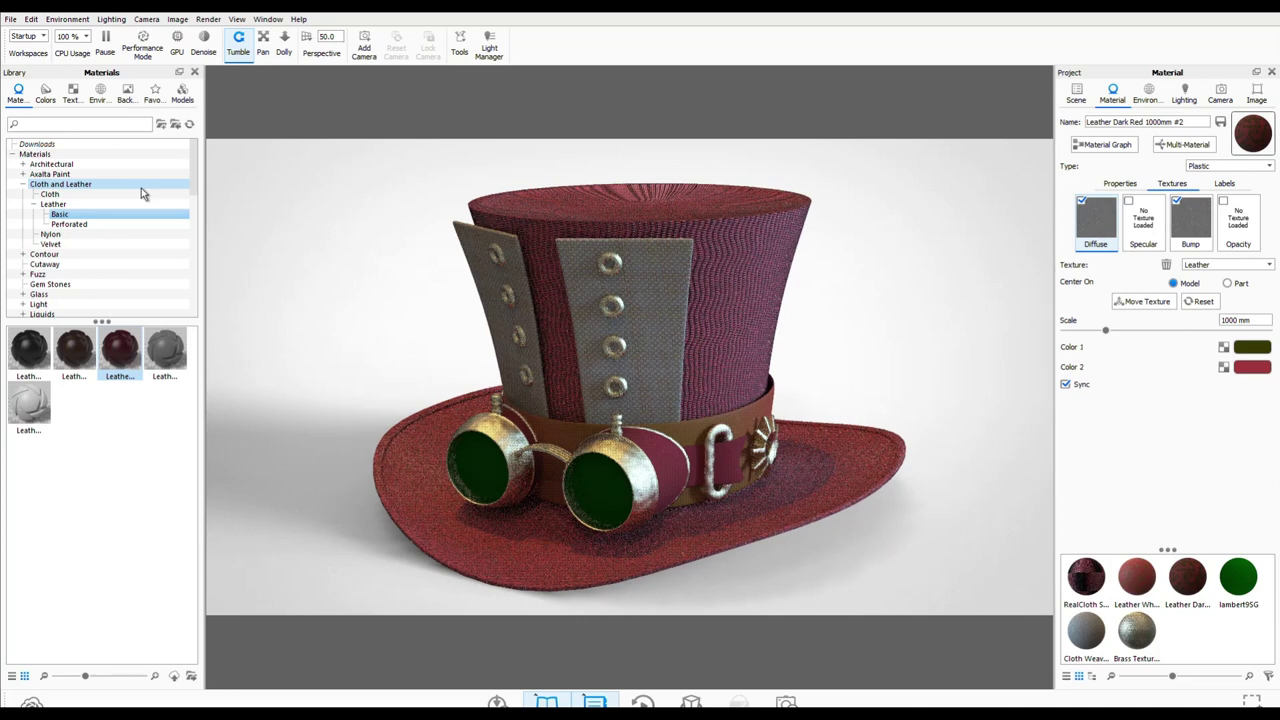
pyautogui.moveTo(564, 474); pyautogui.dragTo(983, 487)
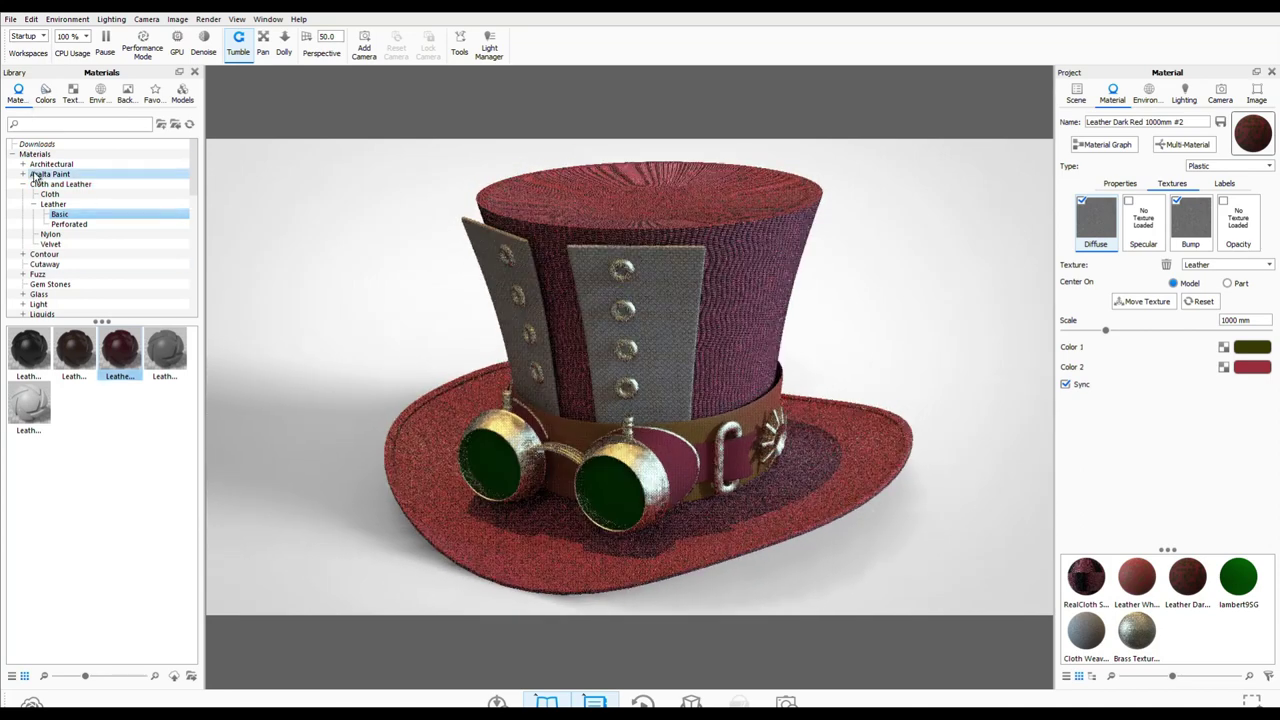
pyautogui.scroll(-2, 60, 210)
# Step: Apply a red Solid Glass material to the goggle lenses
pyautogui.click(40, 235)
pyautogui.click(22, 234)
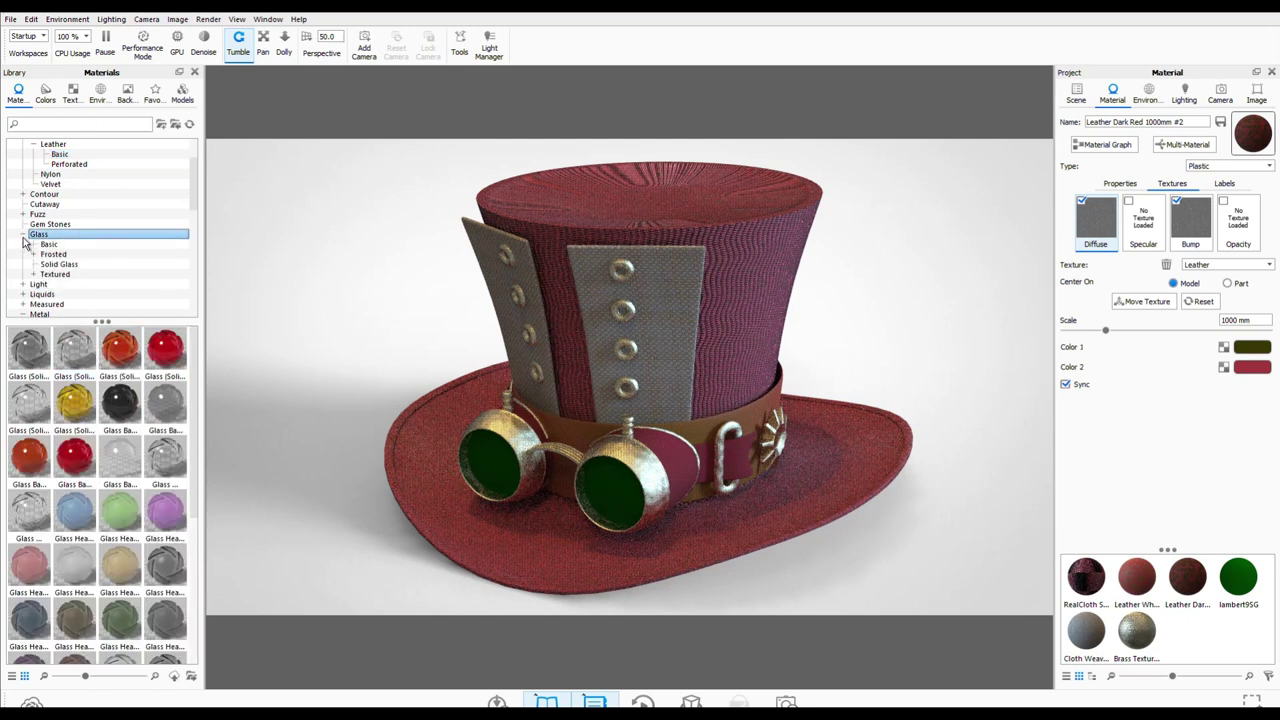
pyautogui.click(59, 264)
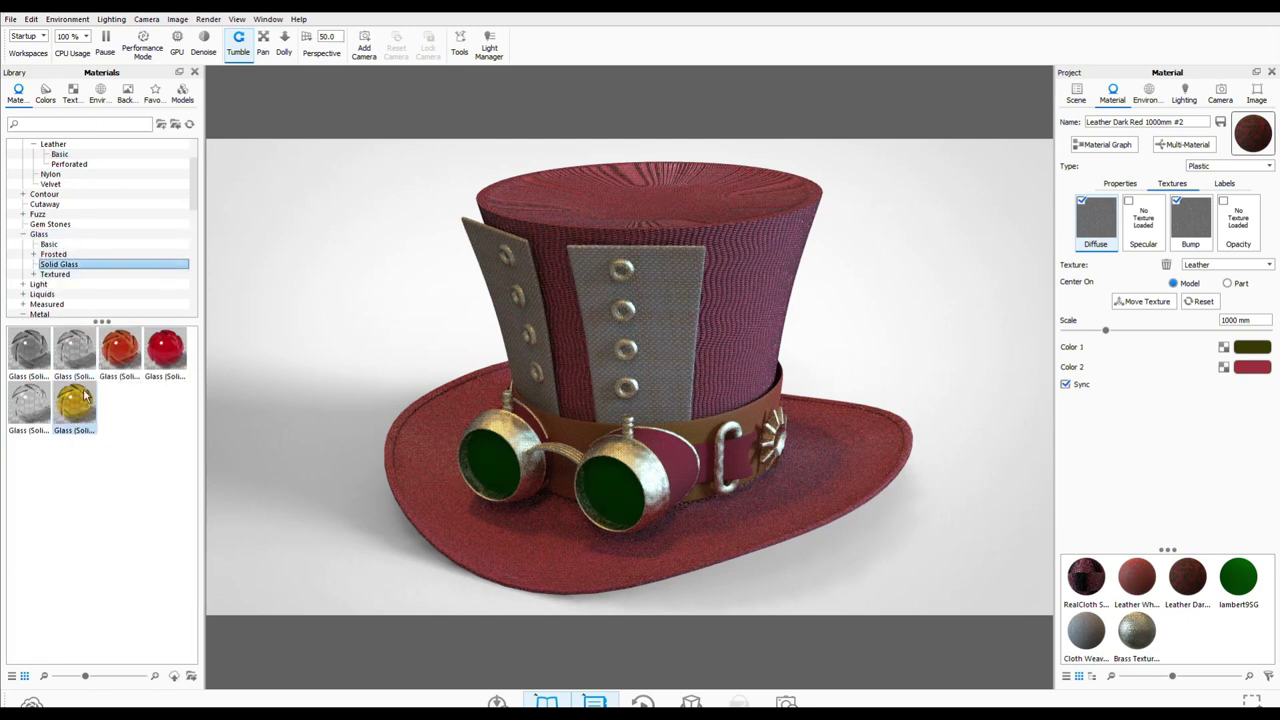
pyautogui.moveTo(165, 350)
pyautogui.mouseDown()
pyautogui.moveTo(198, 378)
pyautogui.moveTo(478, 470)
pyautogui.mouseUp()
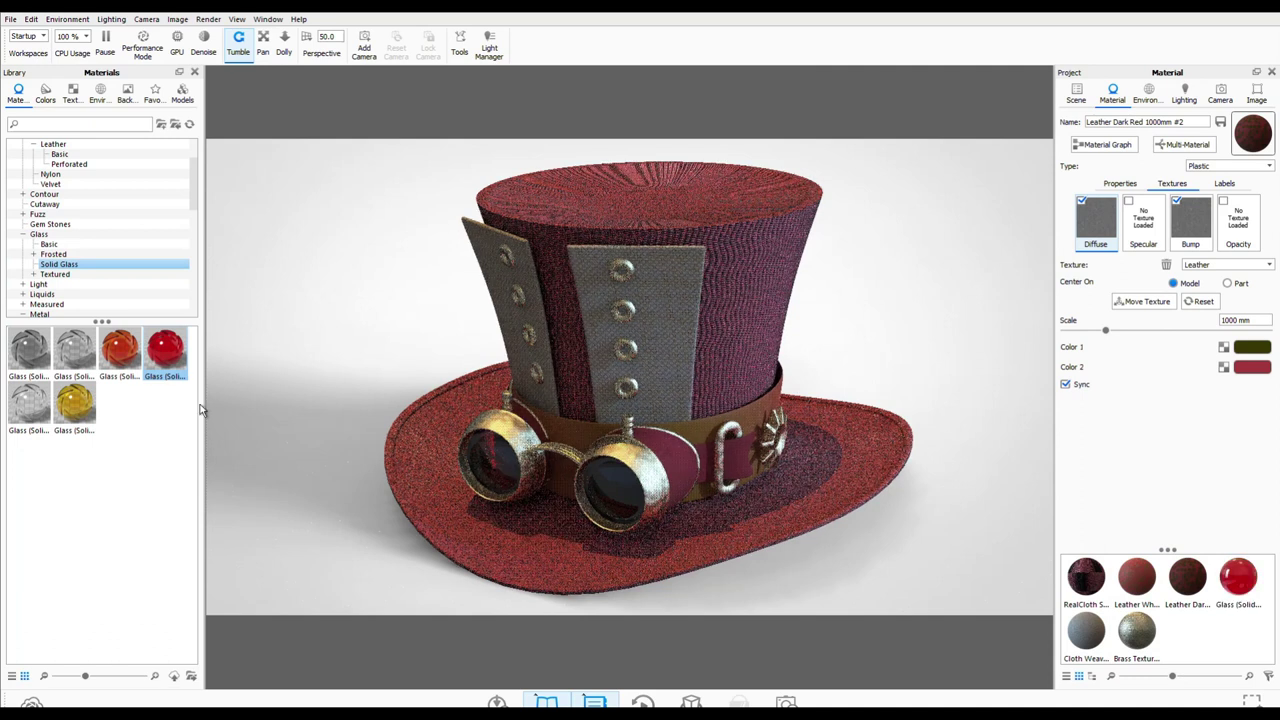
# Step: Turn on caustics in the lighting and turn off ground reflections under the hat
pyautogui.click(111, 19)
pyautogui.click(136, 175)
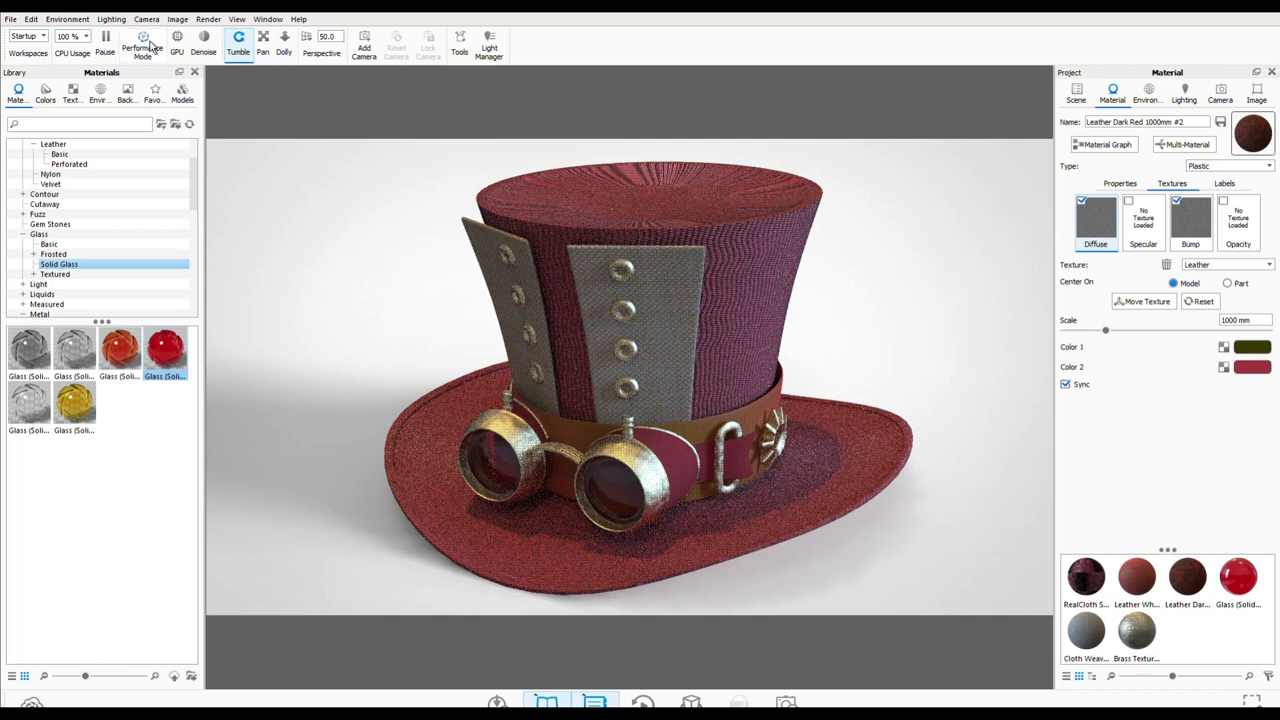
pyautogui.click(67, 19)
pyautogui.click(88, 83)
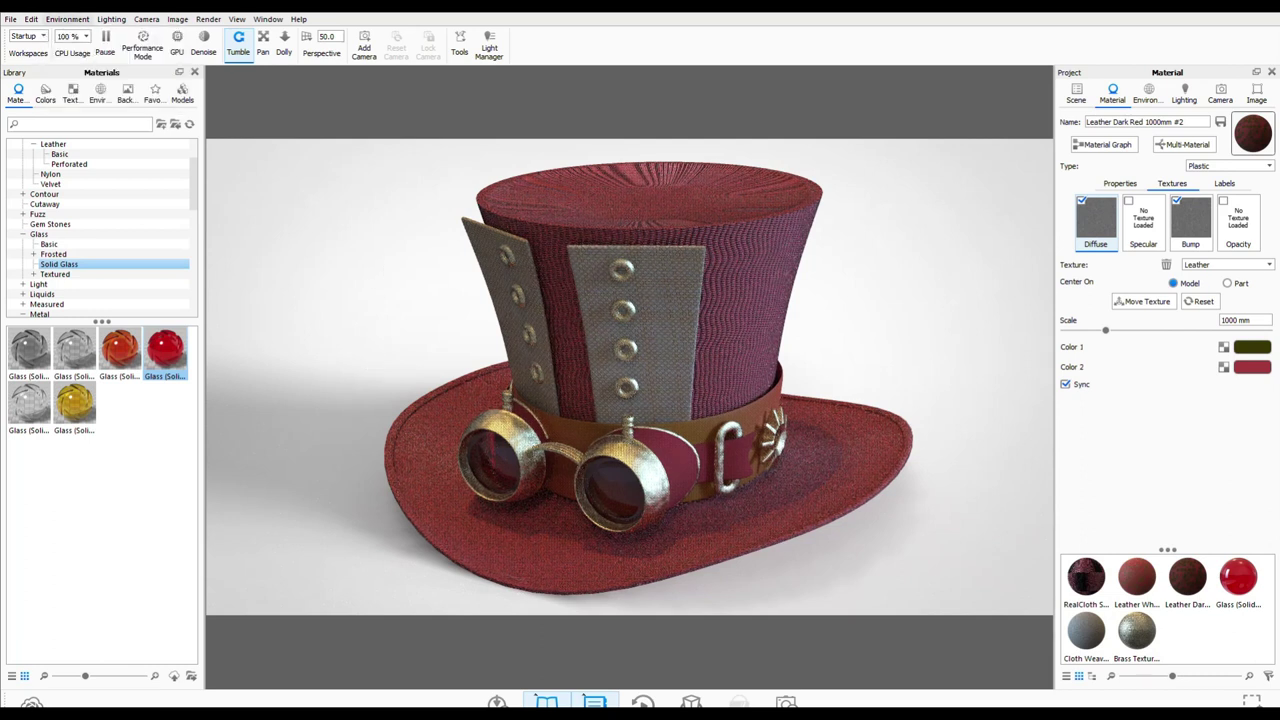
pyautogui.click(67, 19)
pyautogui.click(88, 85)
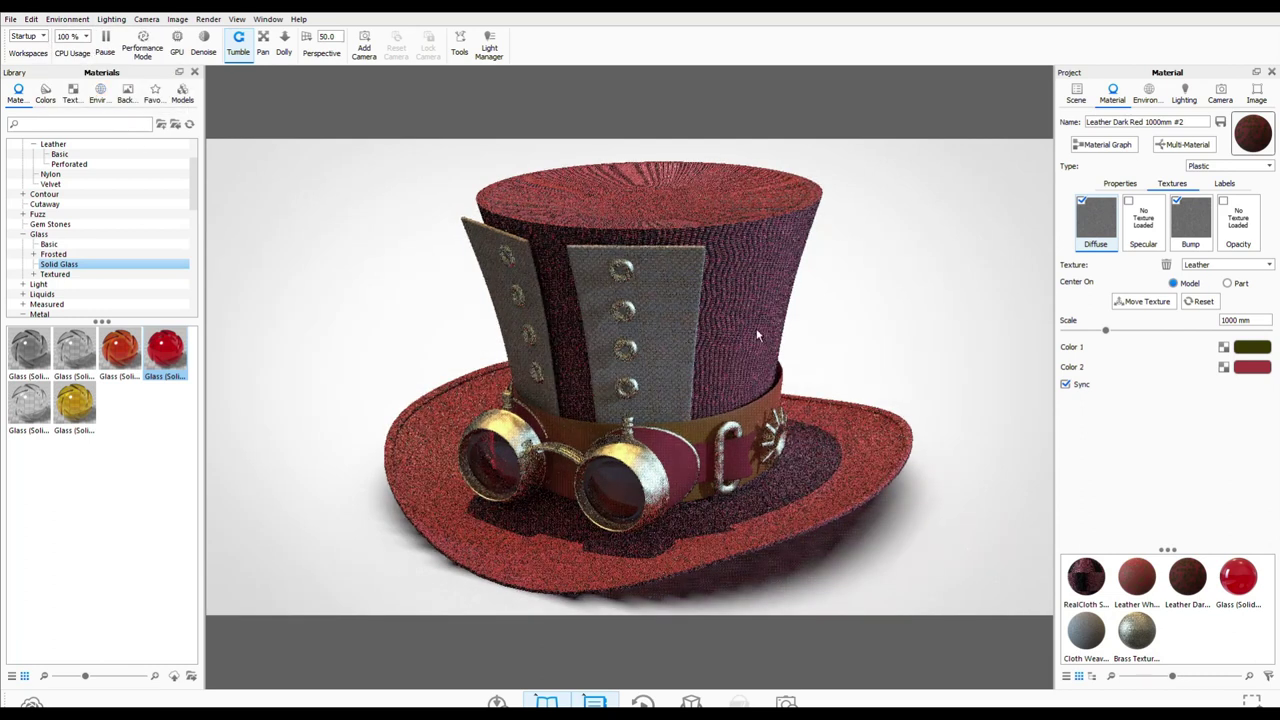
pyautogui.click(1257, 94)
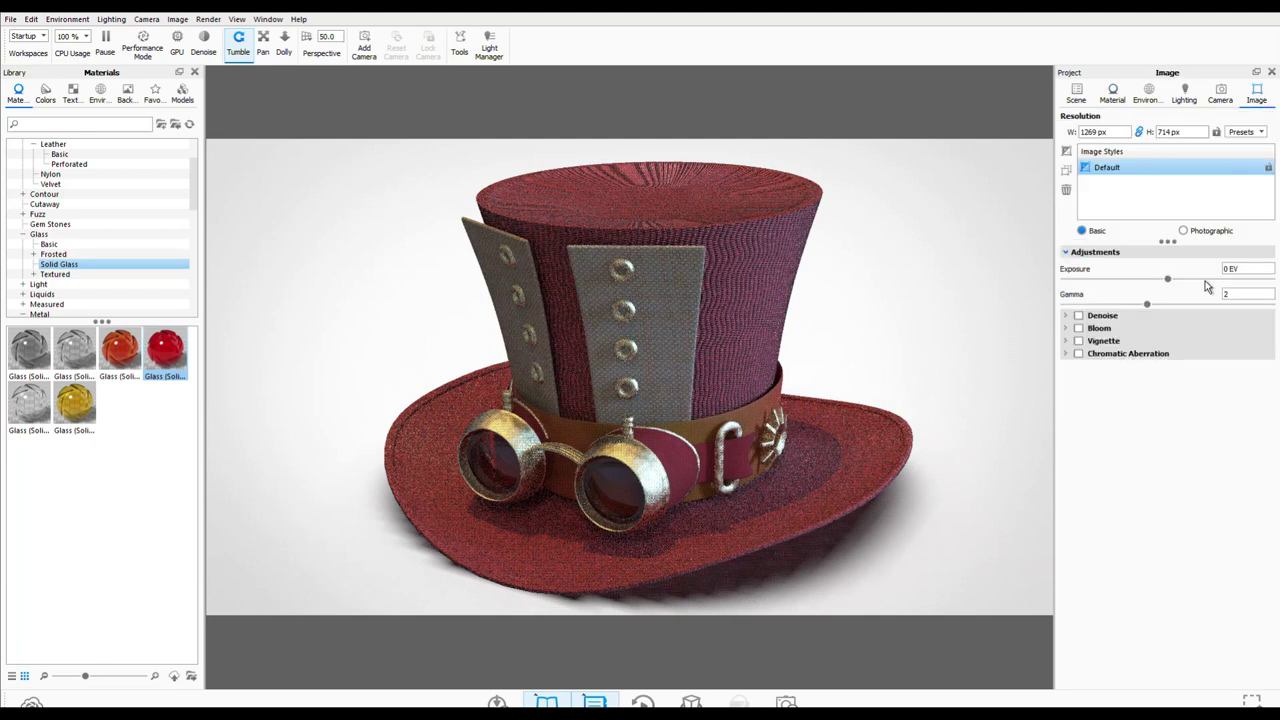
# Step: Set the camera lens focal length to 80 mm
pyautogui.click(1222, 96)
pyautogui.click(1066, 230)
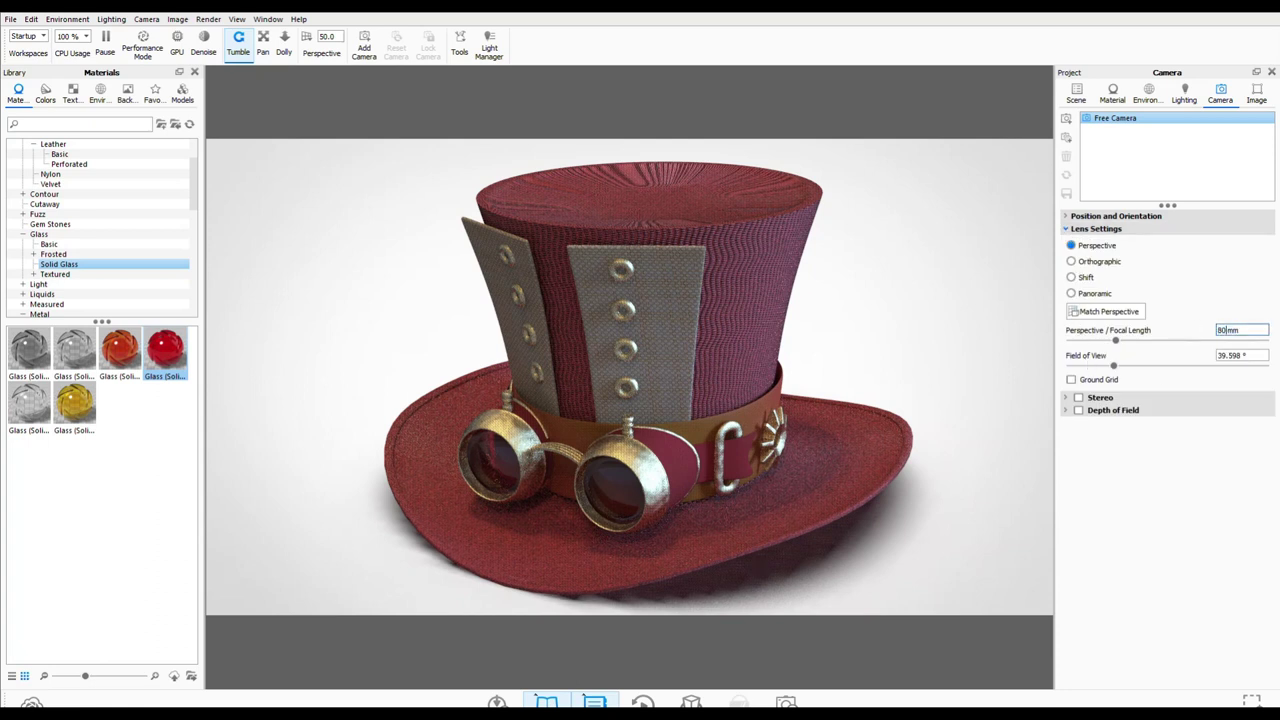
pyautogui.press('Return')
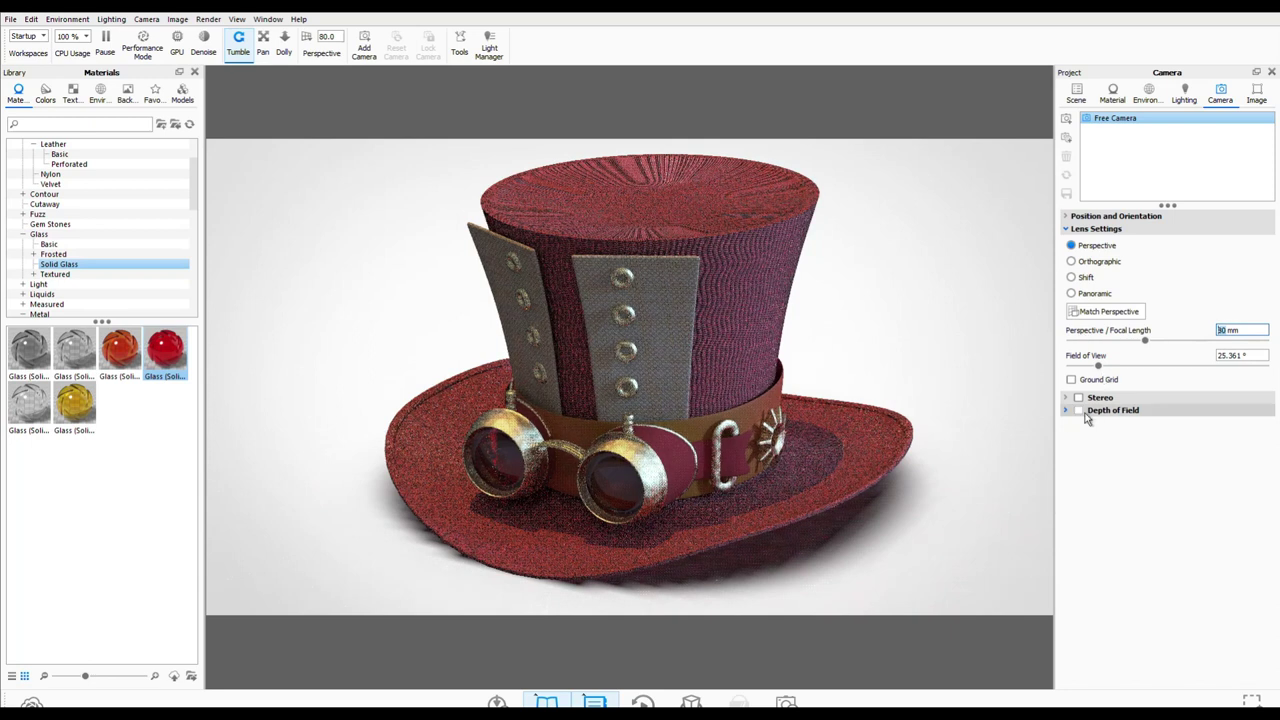
# Step: Raise lighting shadow quality to 4.6 and ray bounces to 33, expanding Global Illumination
pyautogui.click(1188, 95)
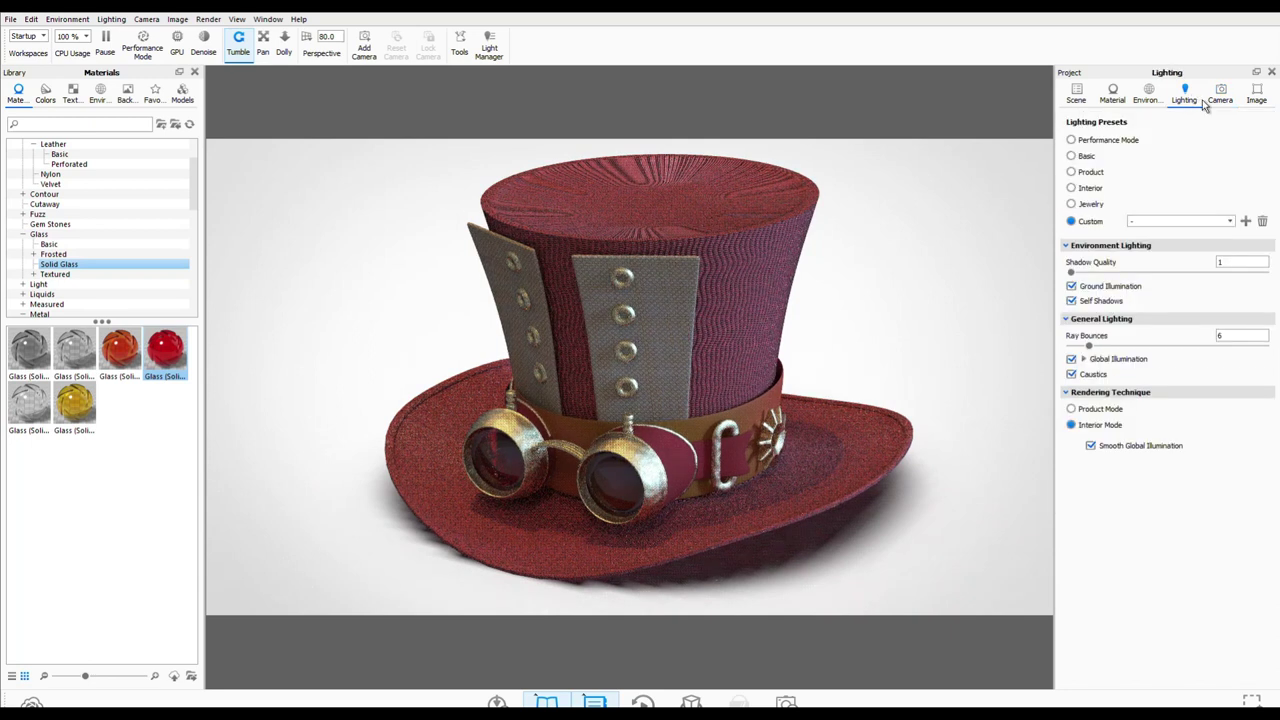
pyautogui.moveTo(1070, 273); pyautogui.dragTo(1245, 273)
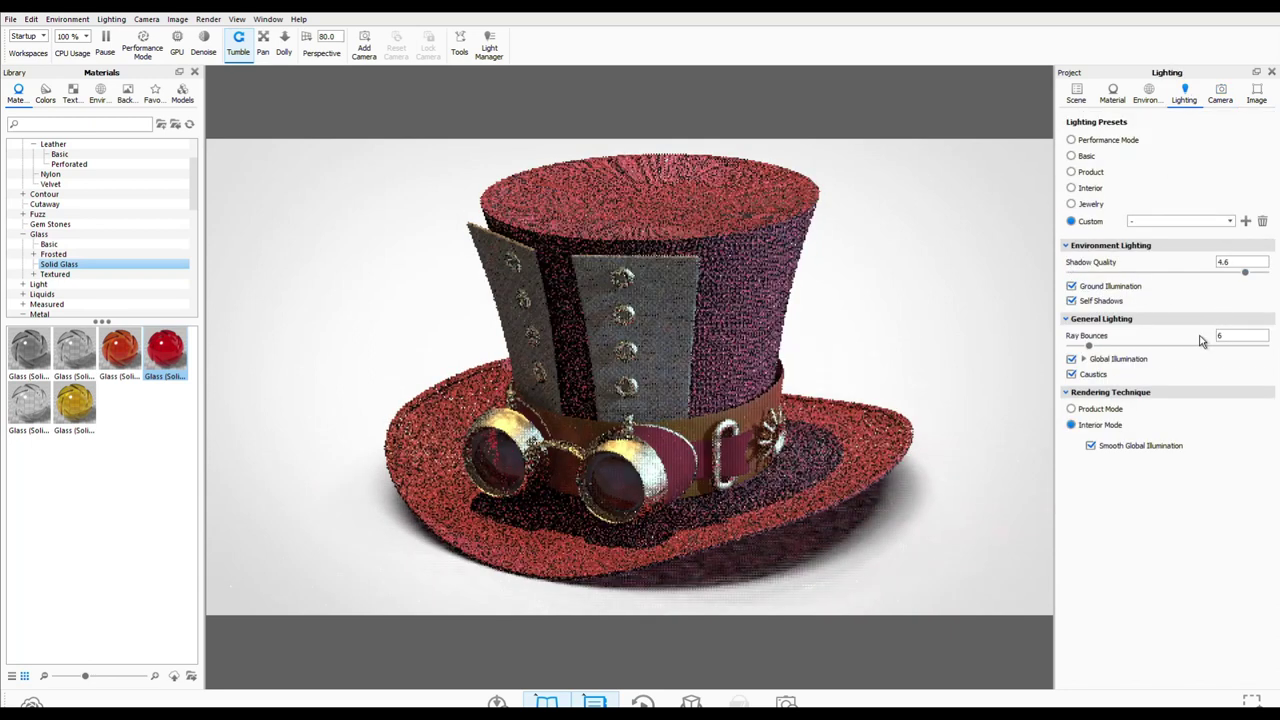
pyautogui.moveTo(1089, 346); pyautogui.dragTo(1173, 346)
pyautogui.click(1083, 358)
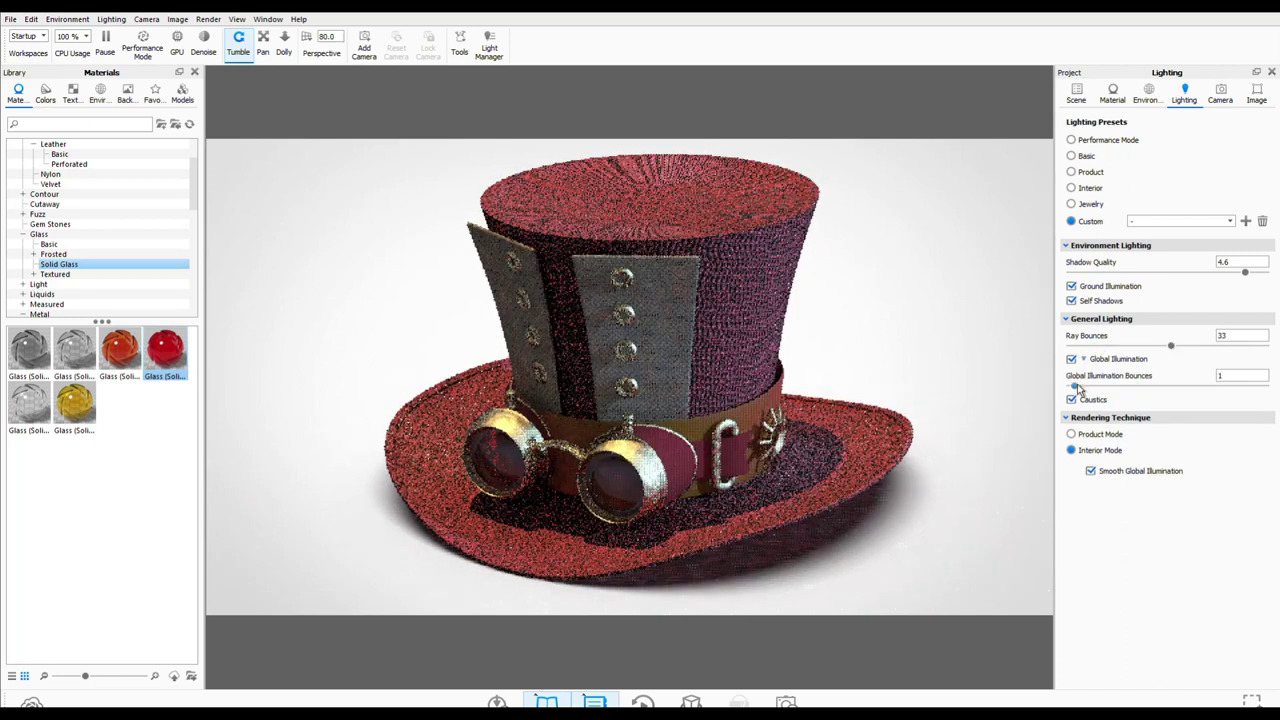
pyautogui.click(1147, 93)
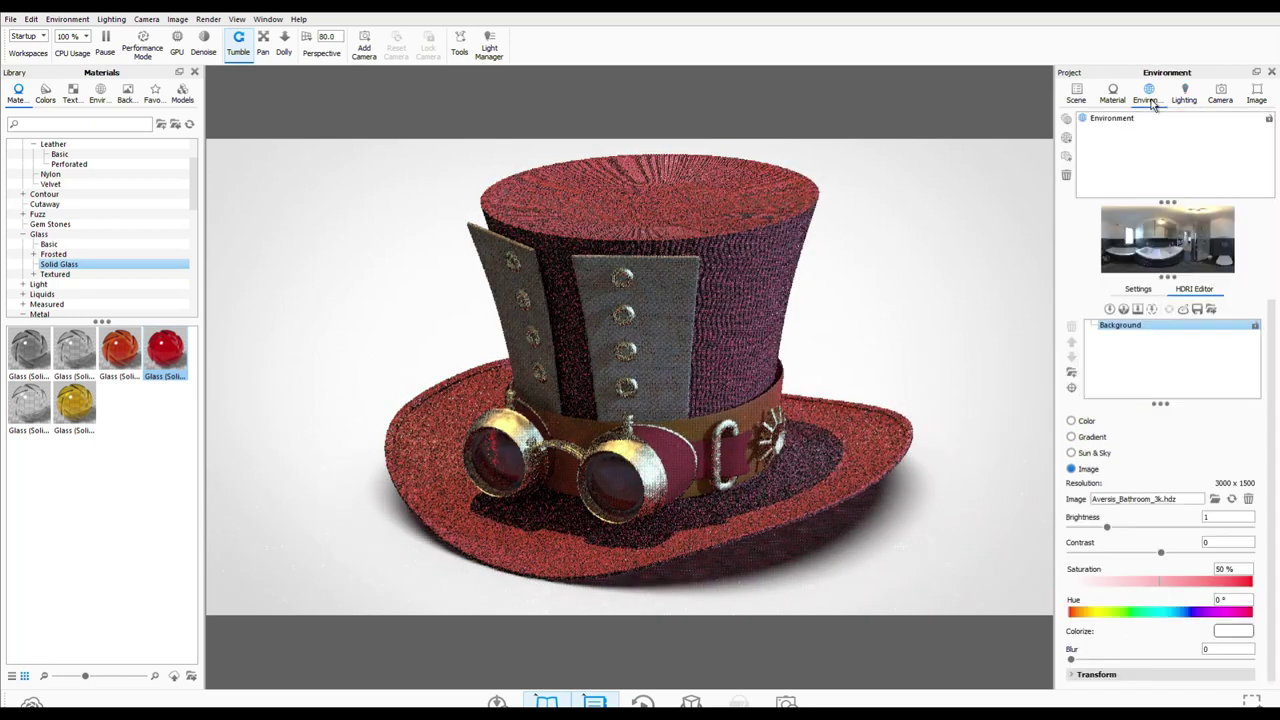
# Step: Add circular highlight Pin #1 (radius 30) to the HDRI and position it on the preview
pyautogui.click(1110, 310)
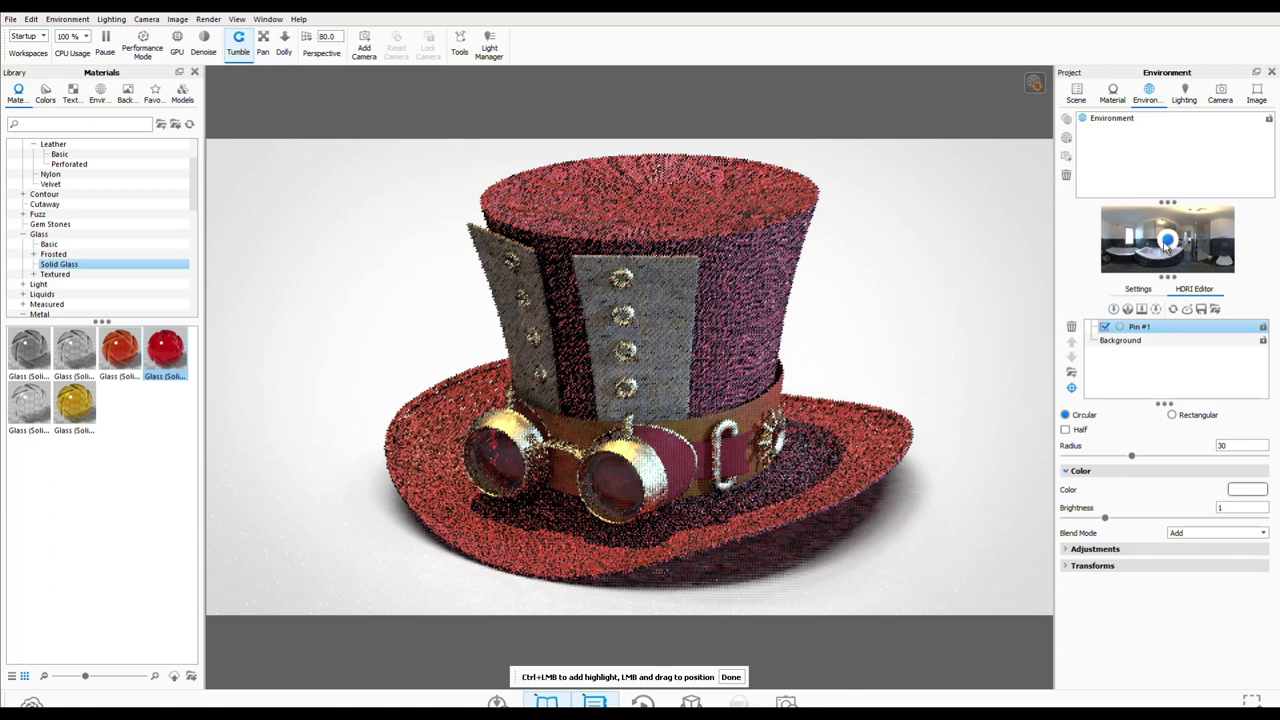
pyautogui.moveTo(1165, 240); pyautogui.dragTo(1133, 240)
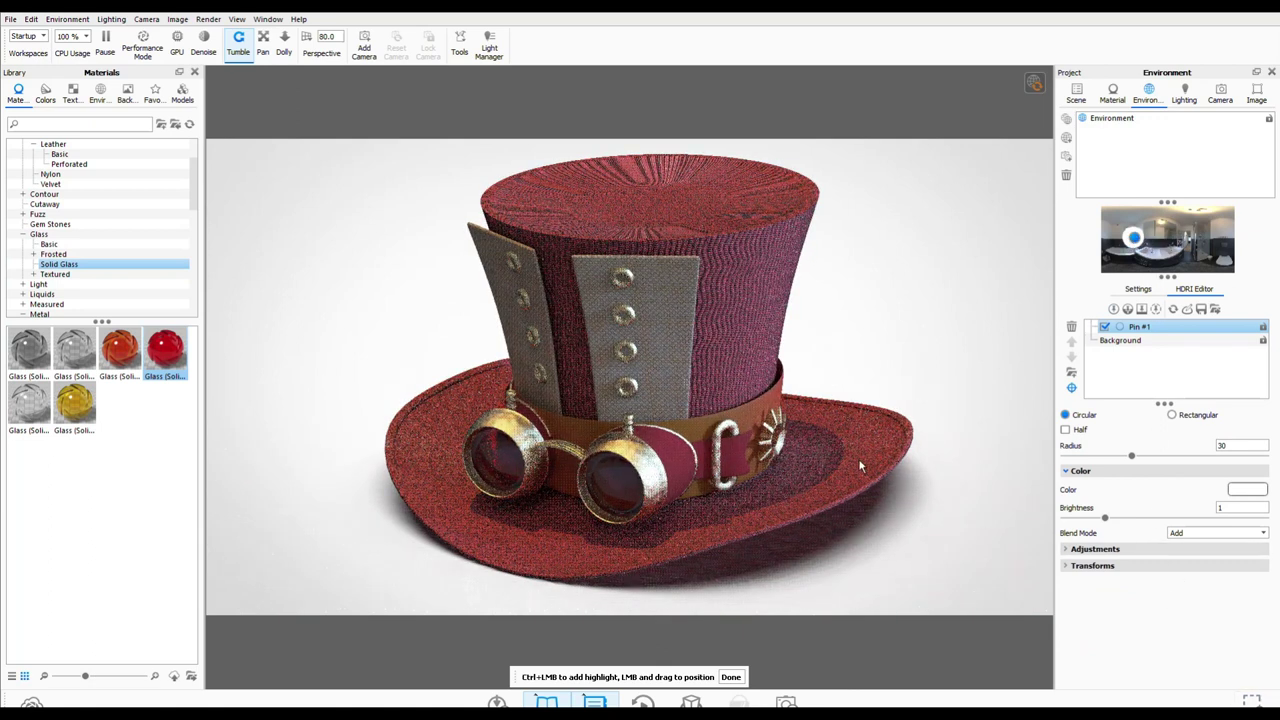
pyautogui.click(1112, 95)
pyautogui.click(1077, 97)
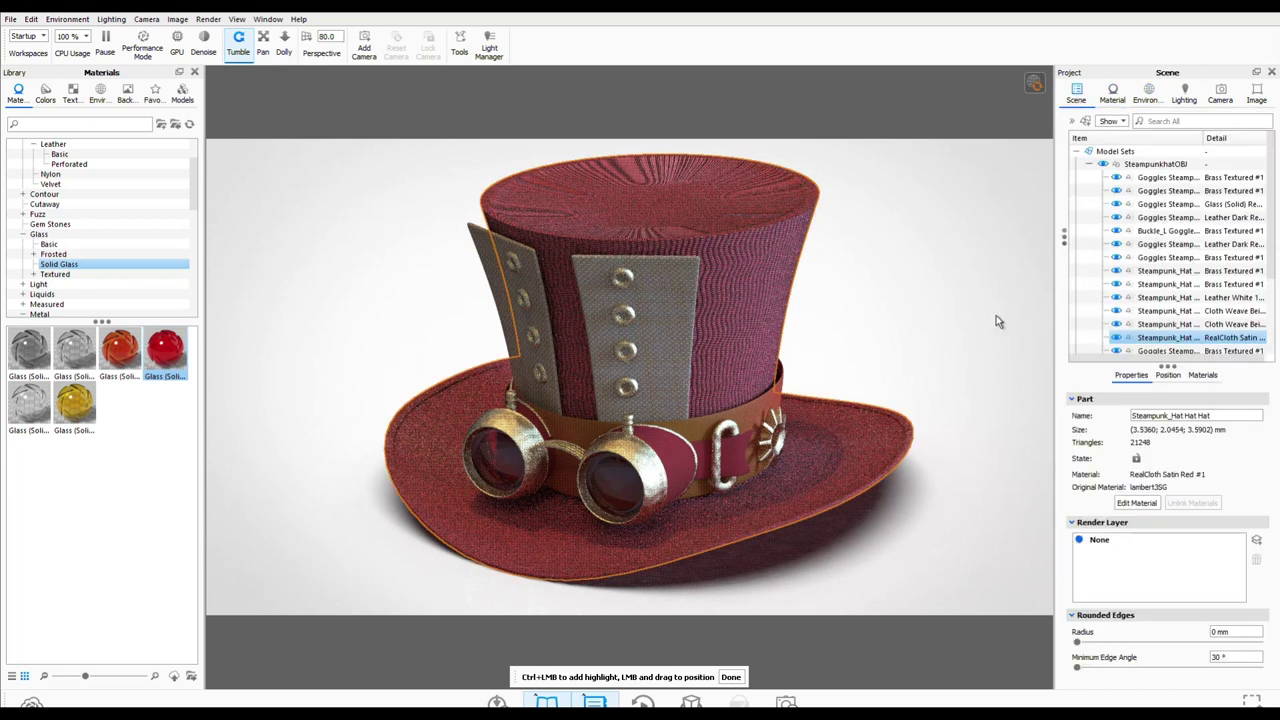
# Step: Change Brass Textured #1 to the Copper metal preset with film refractive index 4.276
pyautogui.doubleClick(640, 468)
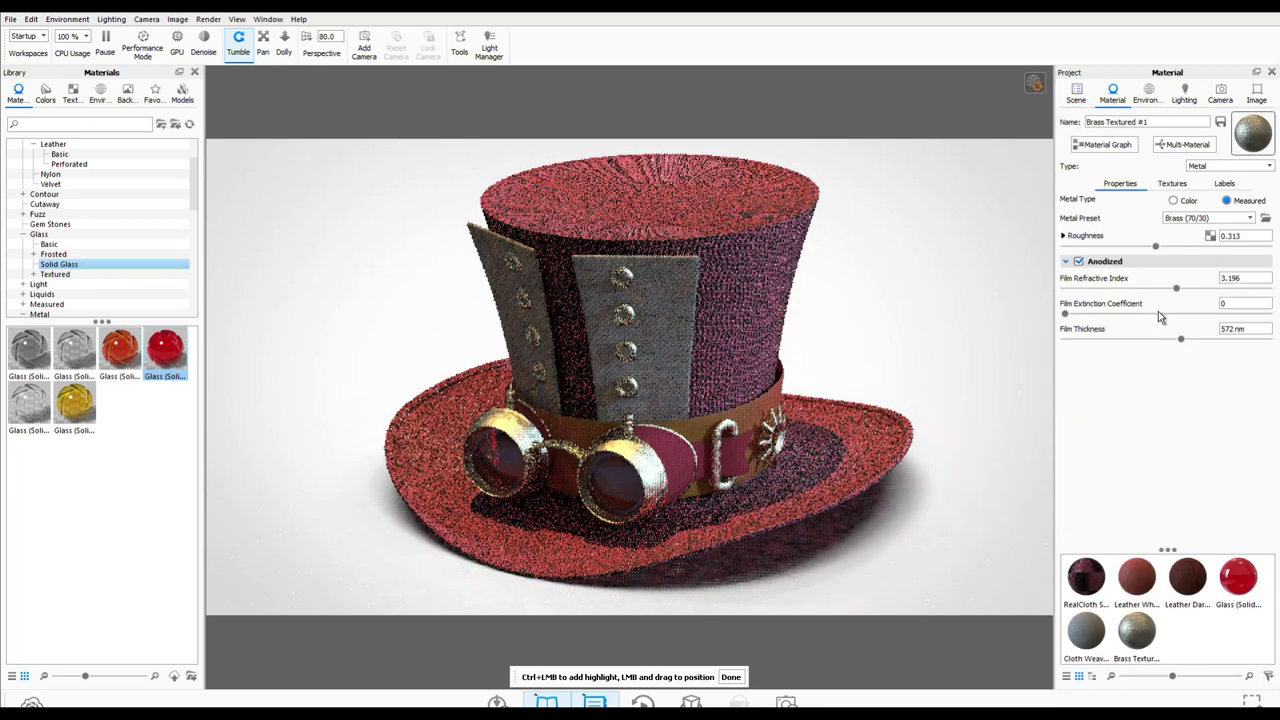
pyautogui.moveTo(1178, 290)
pyautogui.mouseDown()
pyautogui.moveTo(1120, 290)
pyautogui.moveTo(1239, 290)
pyautogui.mouseUp()
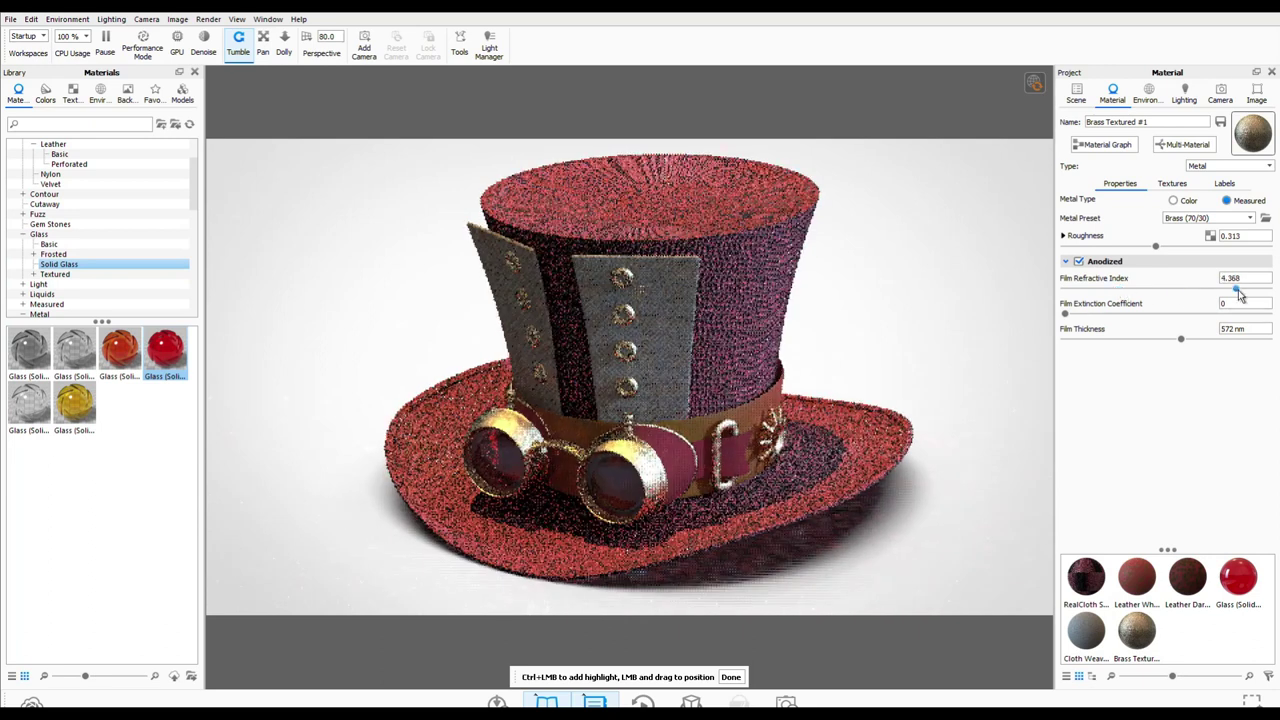
pyautogui.moveTo(1239, 290); pyautogui.dragTo(1231, 290)
pyautogui.click(1248, 218)
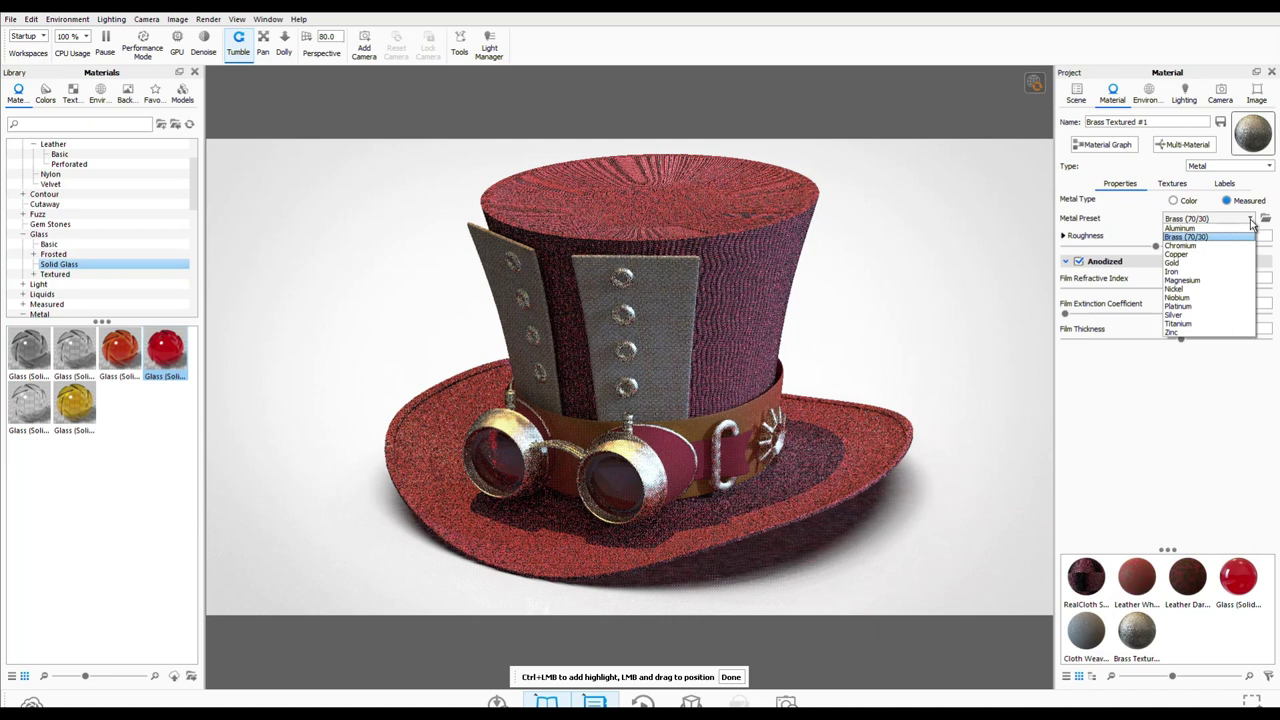
pyautogui.click(1195, 258)
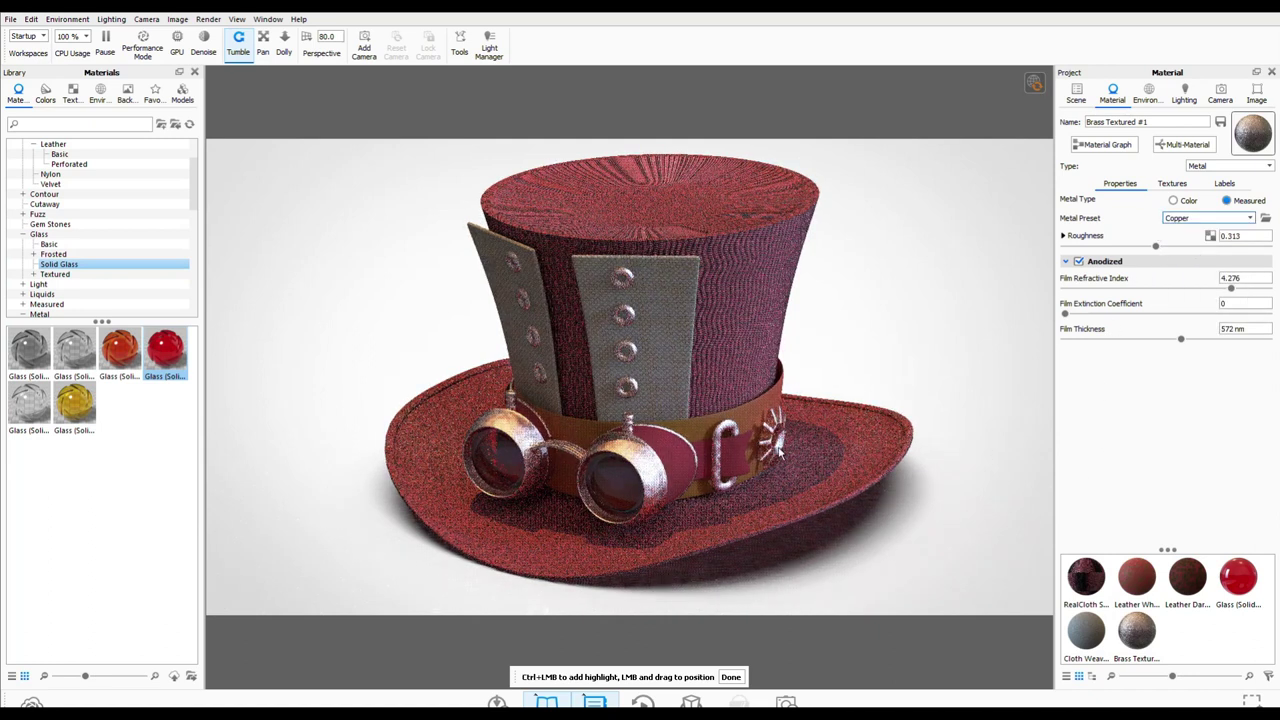
# Step: Light the scene with the Aversis_Industrial-kitchen_3k environment from the library
pyautogui.click(100, 94)
pyautogui.click(160, 343)
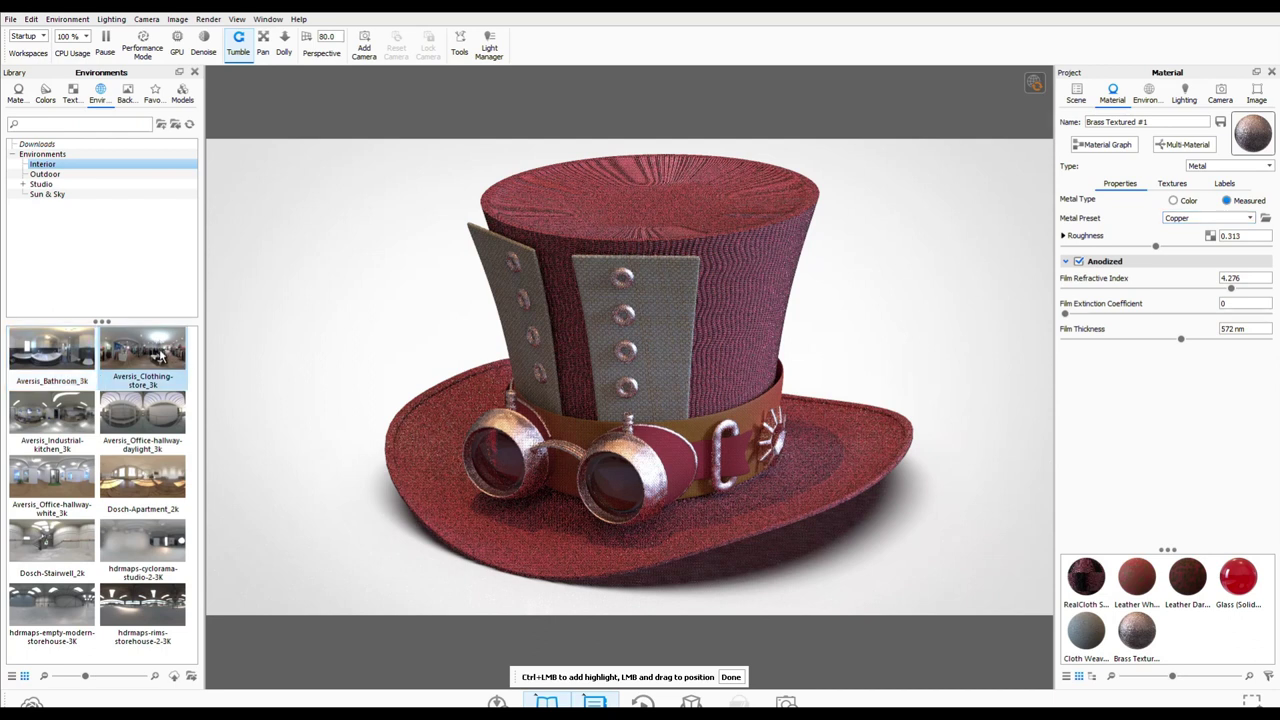
pyautogui.moveTo(160, 343); pyautogui.dragTo(306, 417)
pyautogui.moveTo(52, 410); pyautogui.dragTo(290, 449)
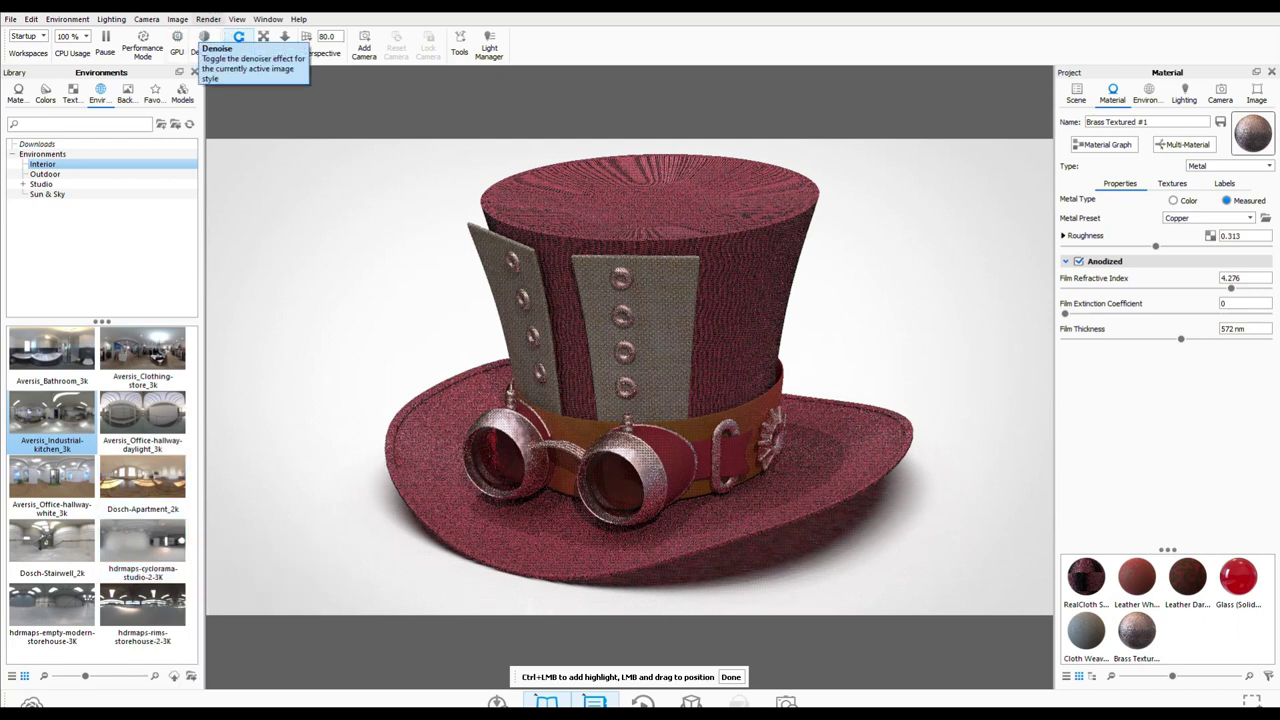
pyautogui.click(208, 19)
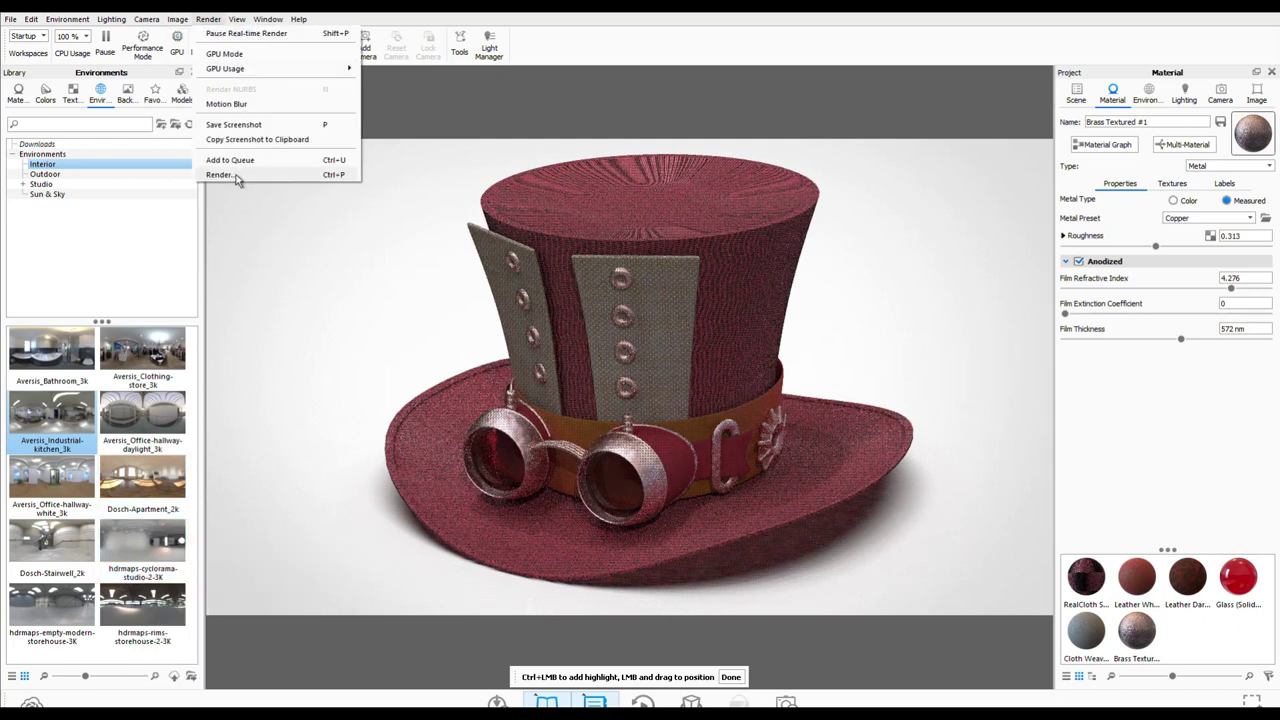
# Step: Name the render output HatRender and save it to the Desktop folder
pyautogui.click(220, 175)
pyautogui.write('tRender')
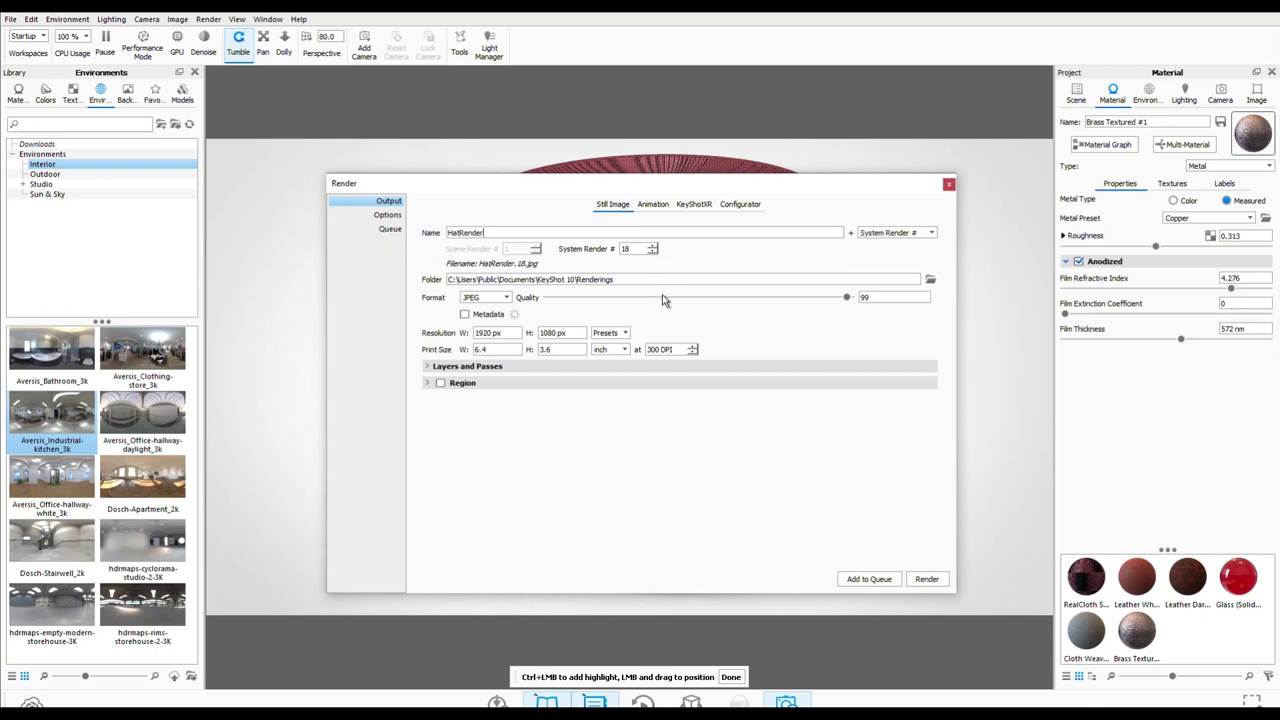
pyautogui.click(930, 283)
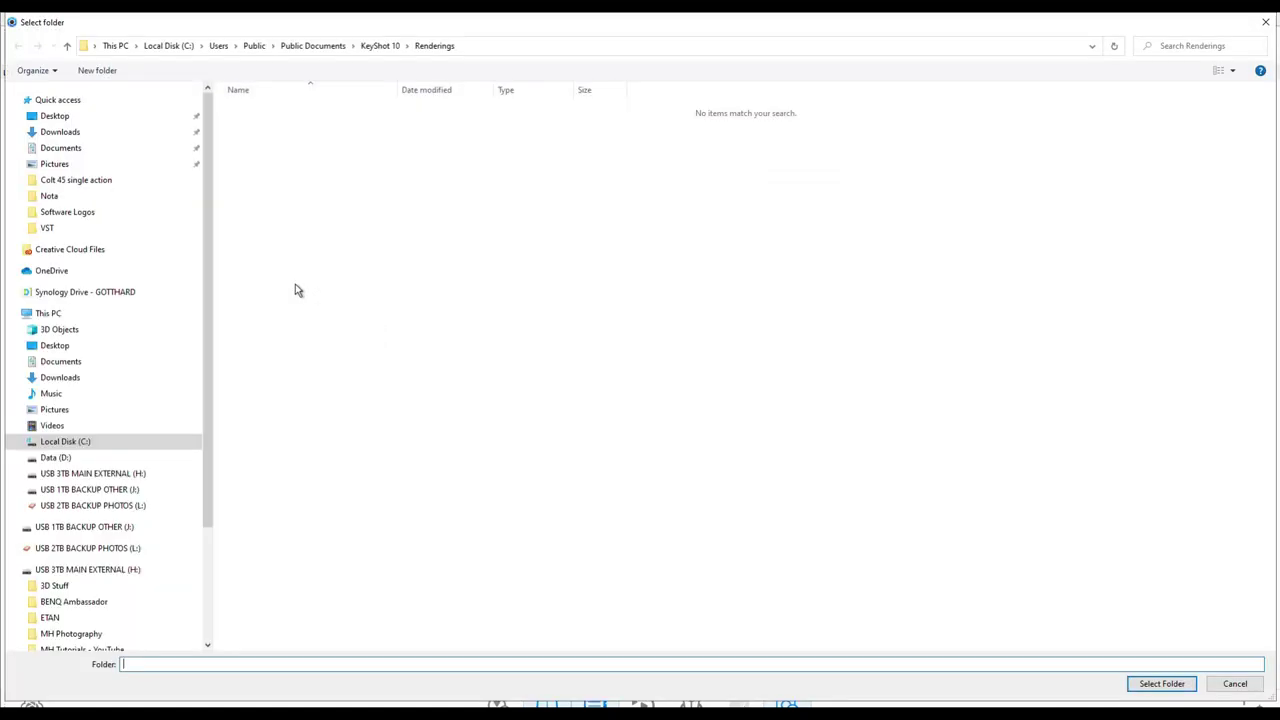
pyautogui.click(54, 116)
pyautogui.click(1163, 684)
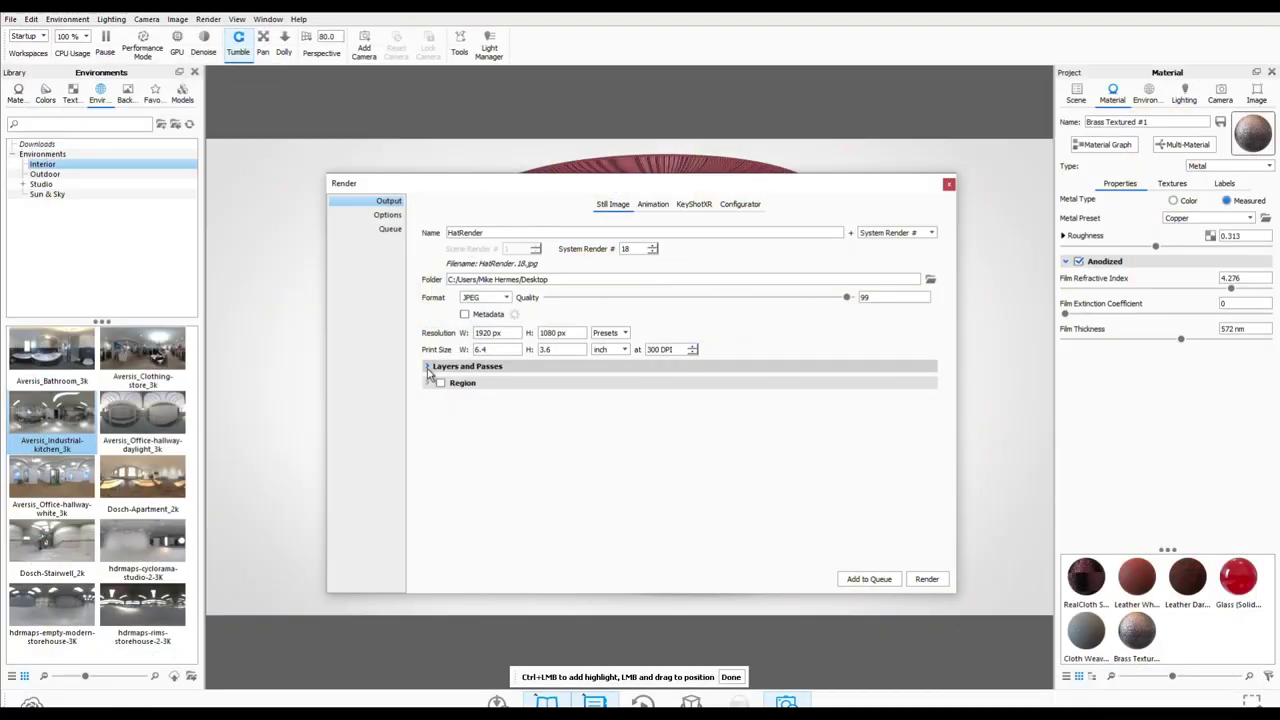
# Step: Switch the render engine to CPU Mode and start the final render
pyautogui.click(387, 214)
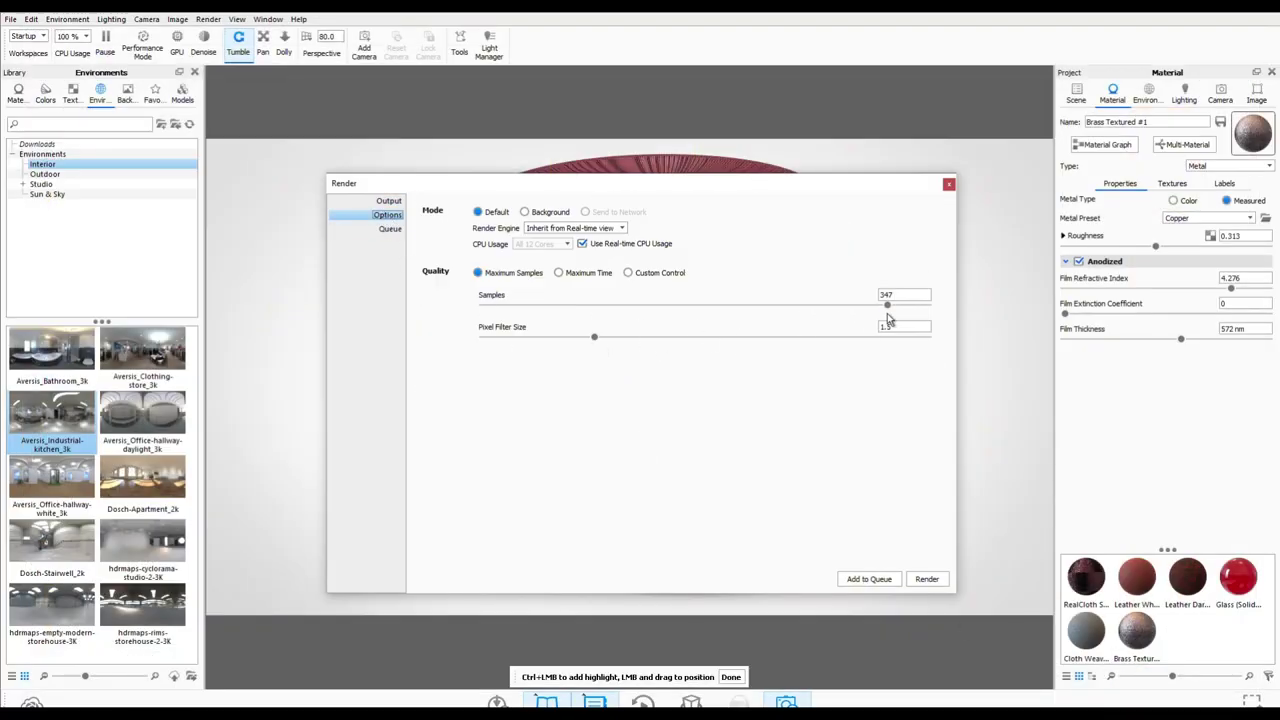
pyautogui.click(621, 229)
pyautogui.click(584, 246)
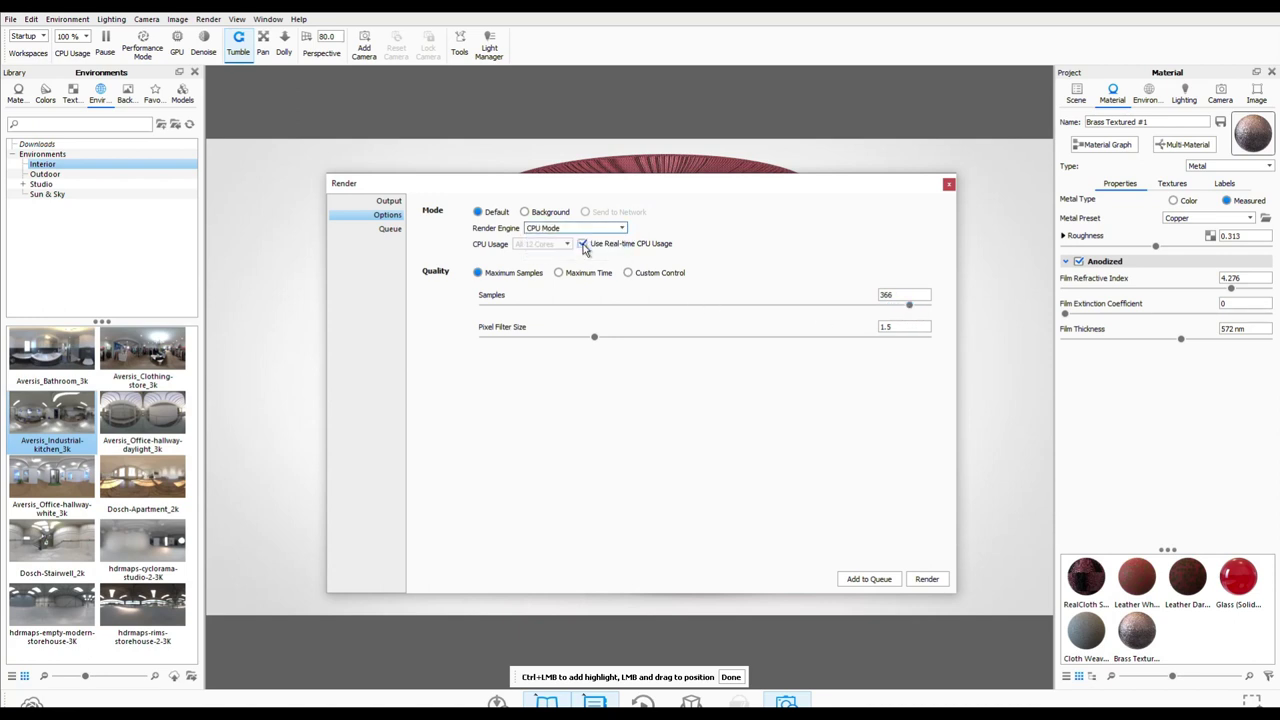
pyautogui.click(928, 579)
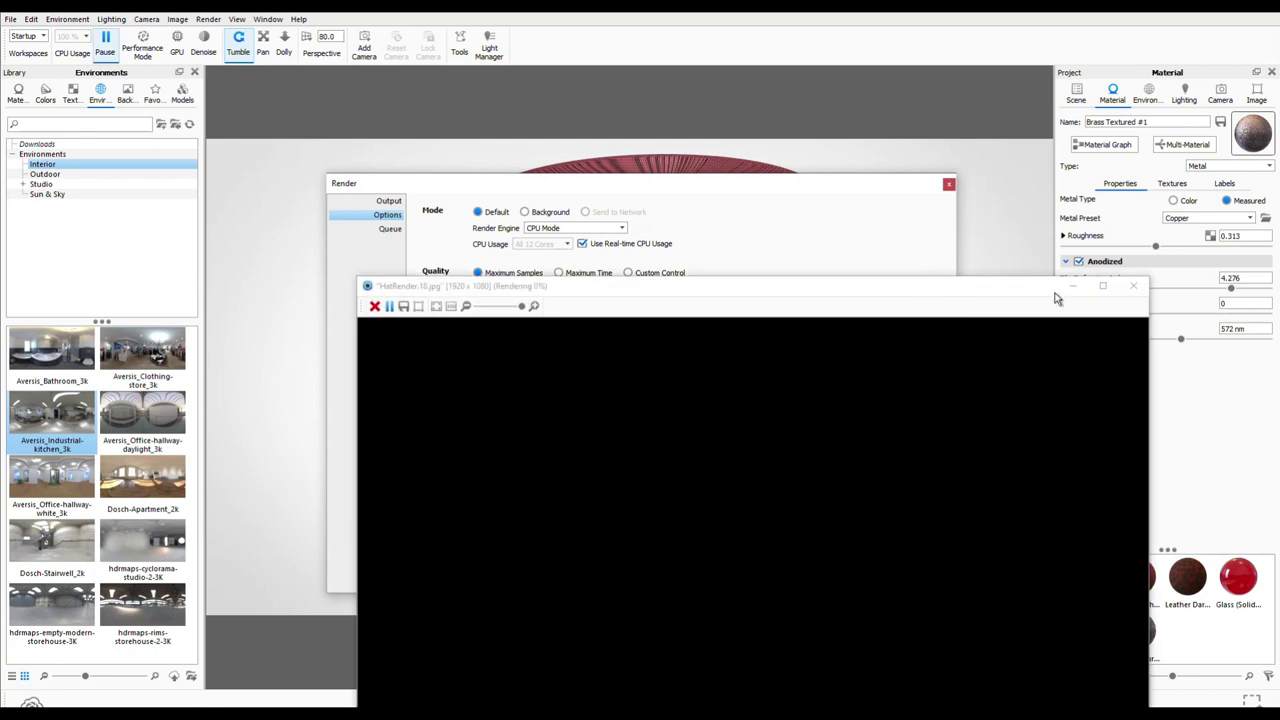